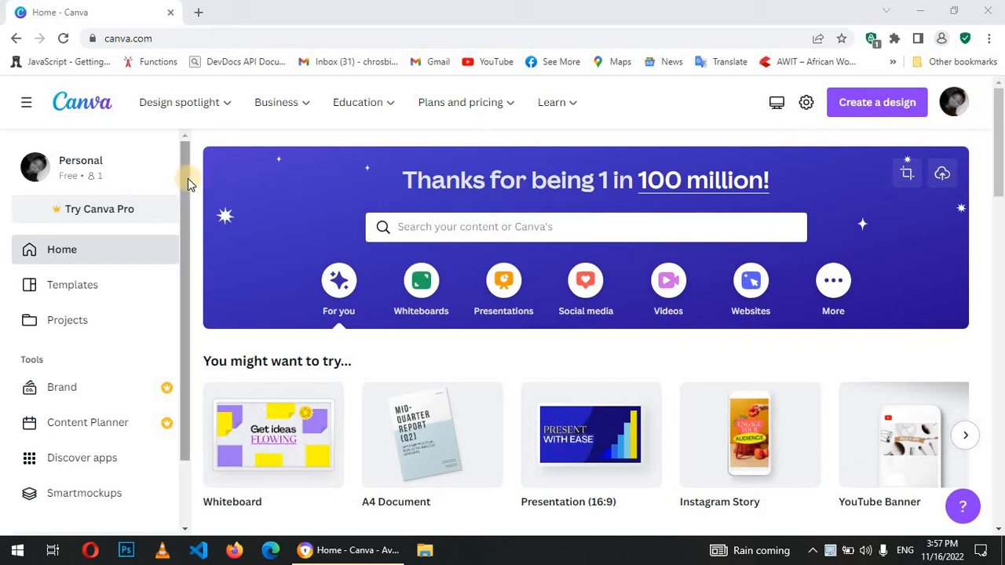
left_click(875, 109)
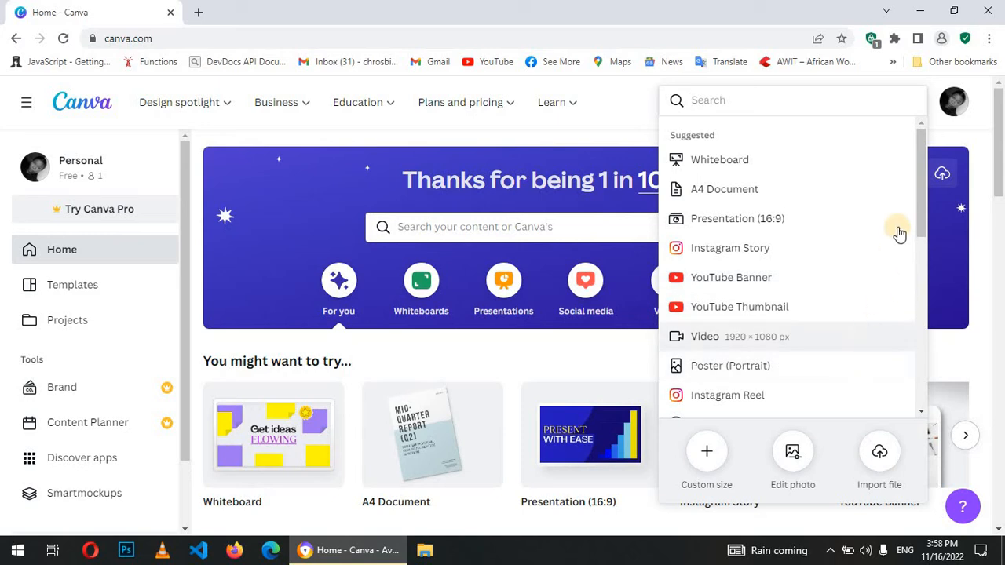
left_click_drag(924, 193, 943, 379)
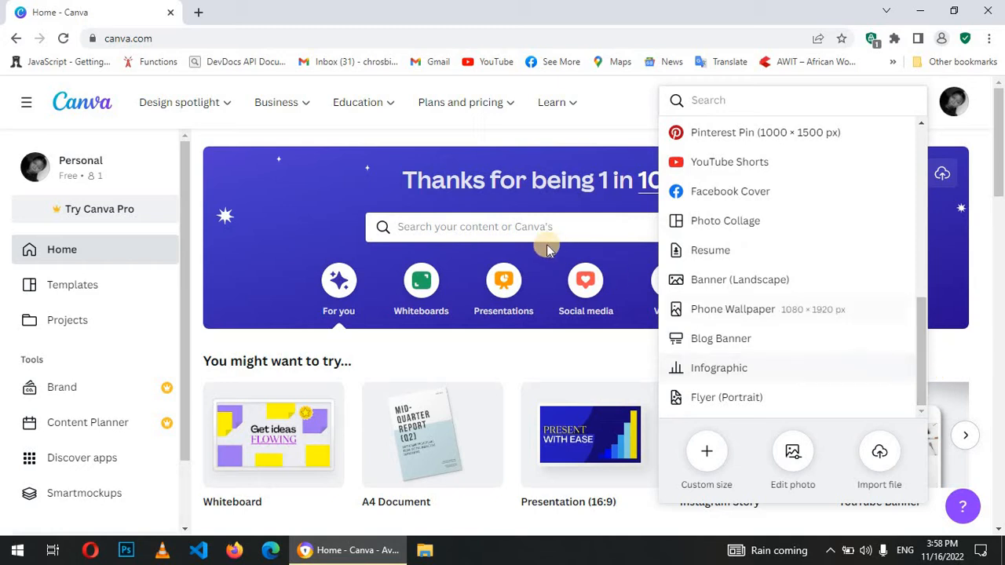
Search the template library for "website".
left_click(507, 227)
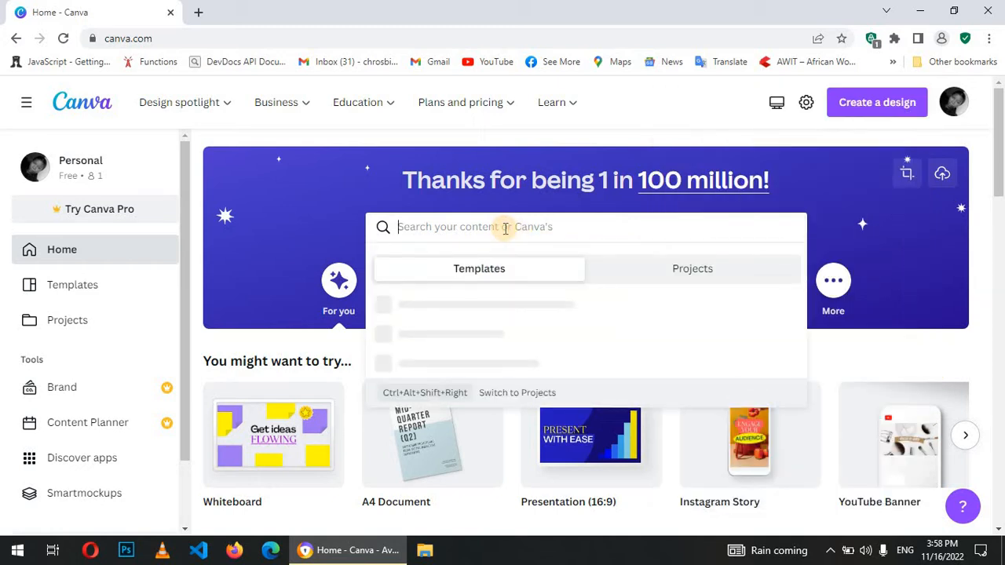
type("websi")
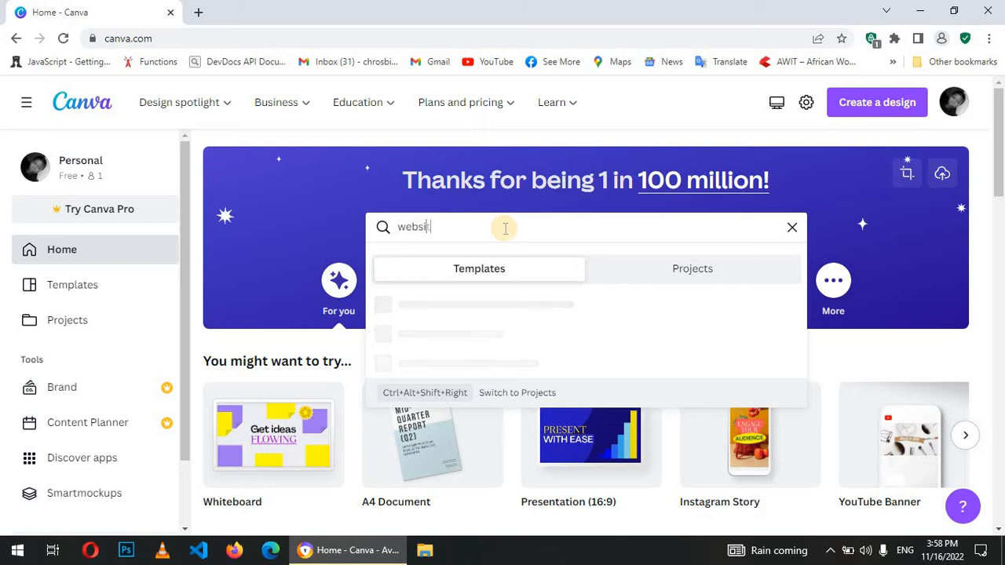
type("te")
key("Return")
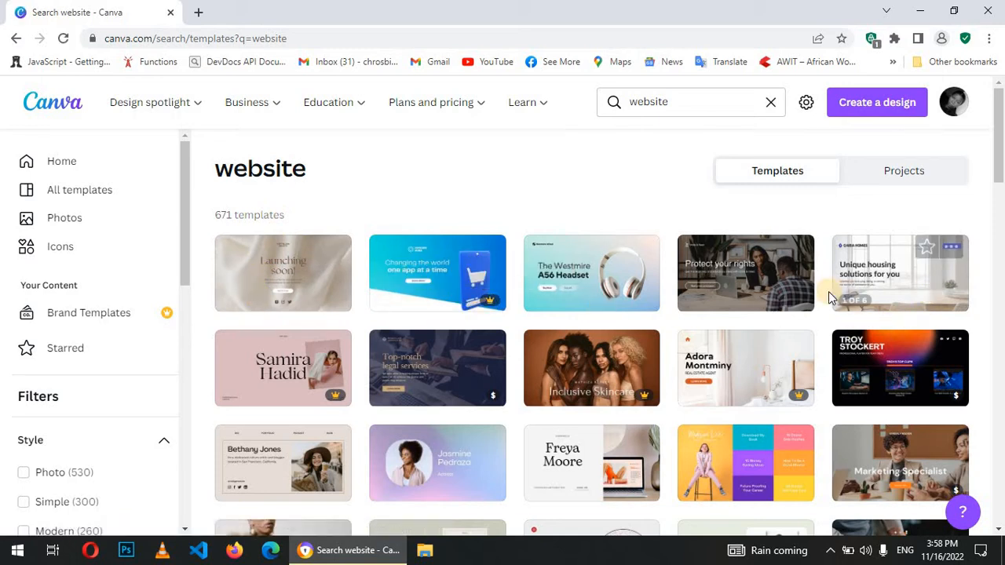
Open the ivory and dark brown graphic designer portfolio template for editing and title the design The Code Chic.
scroll(829, 292, "down", 2)
scroll(828, 292, "down", 1)
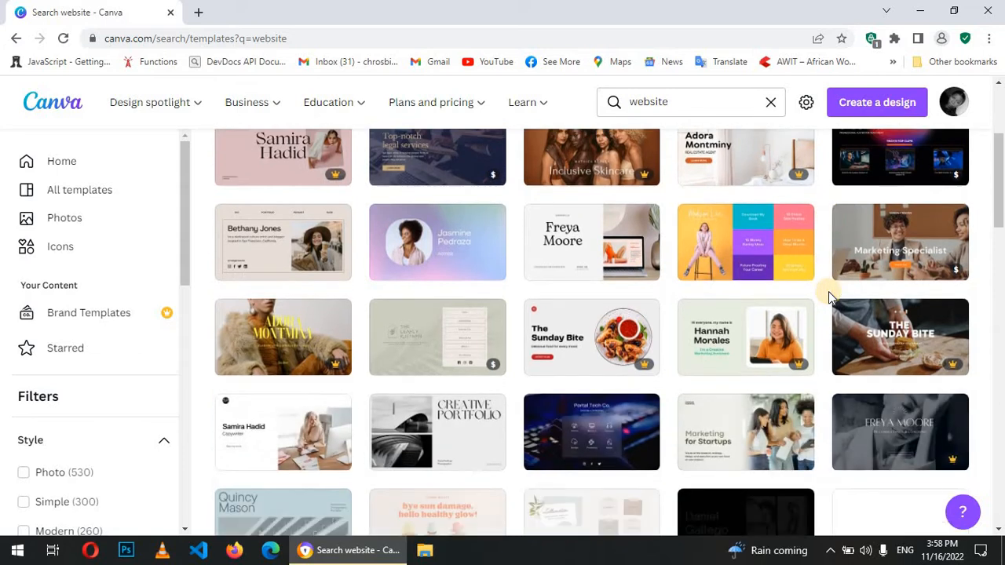
scroll(828, 291, "down", 5)
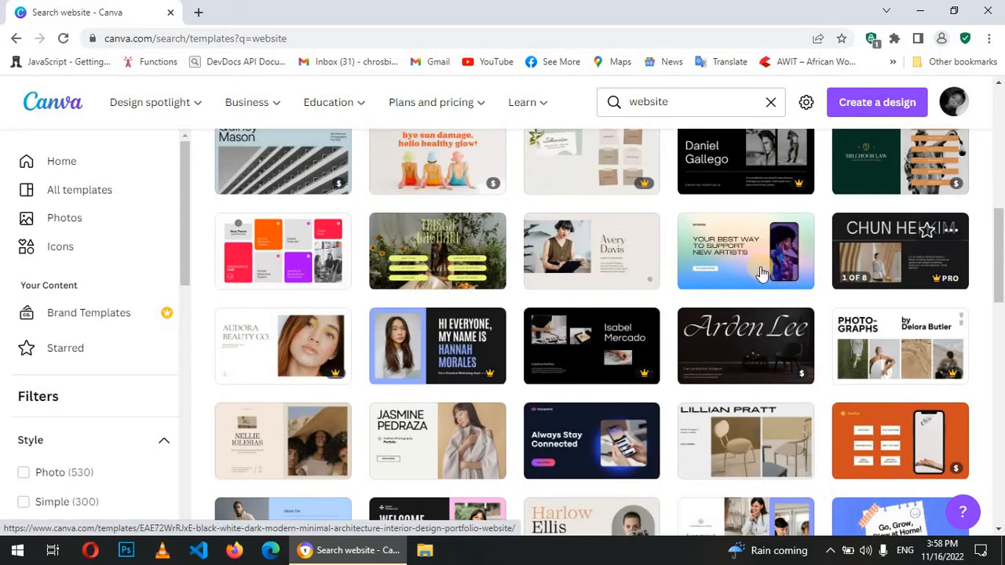
left_click(546, 259)
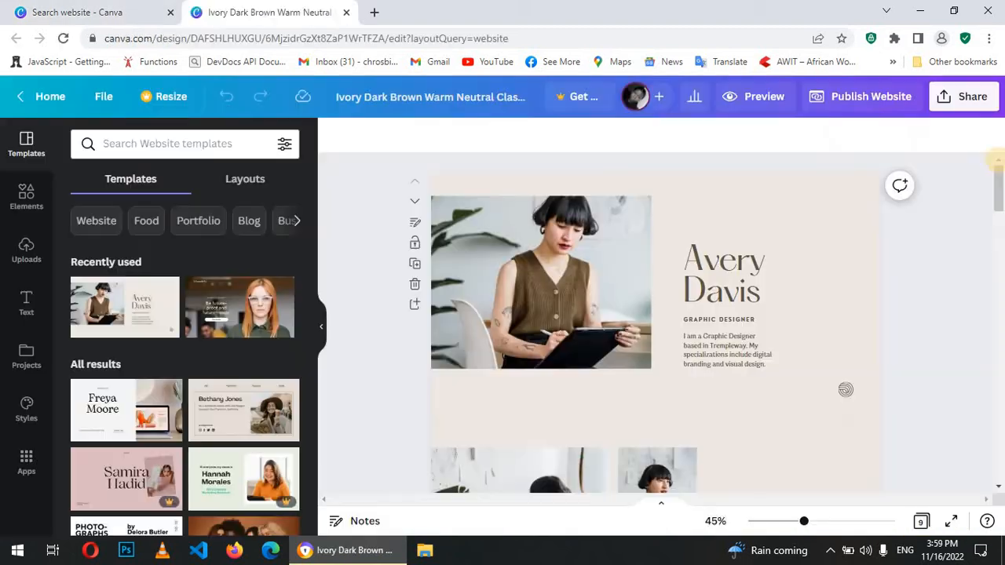
left_click(440, 99)
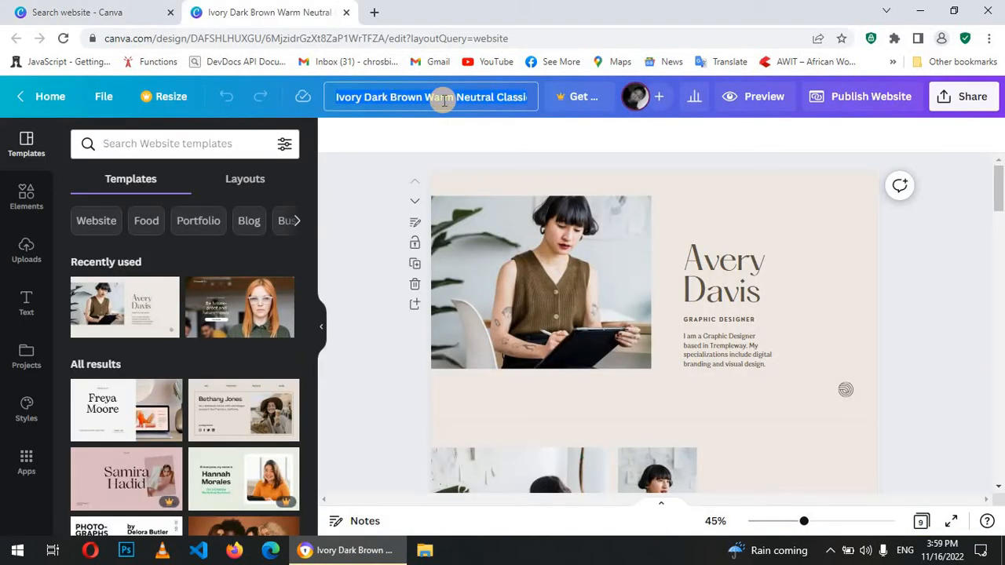
type("The Code Chic")
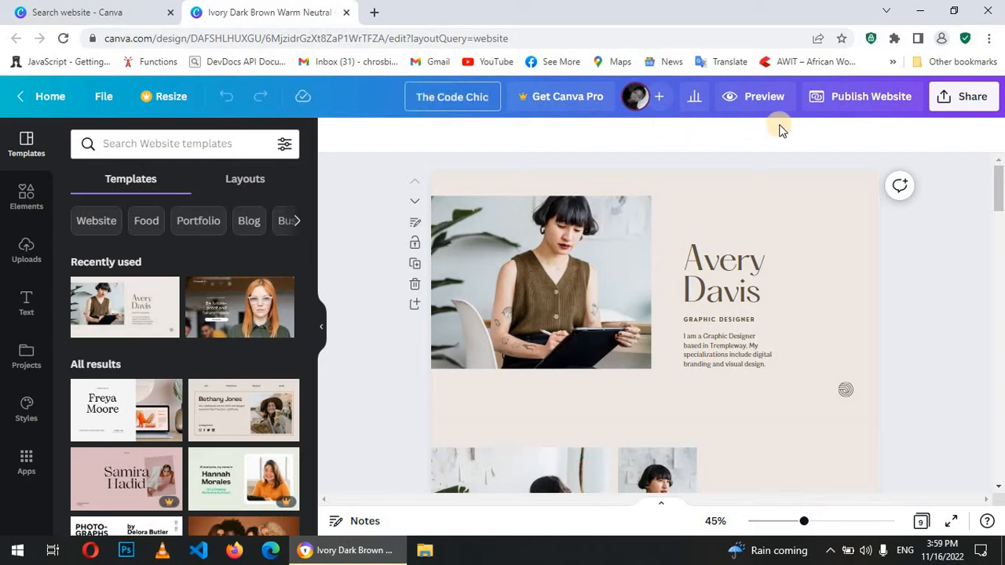
Preview the website in both desktop and mobile layouts, then return to the editor.
left_click(769, 96)
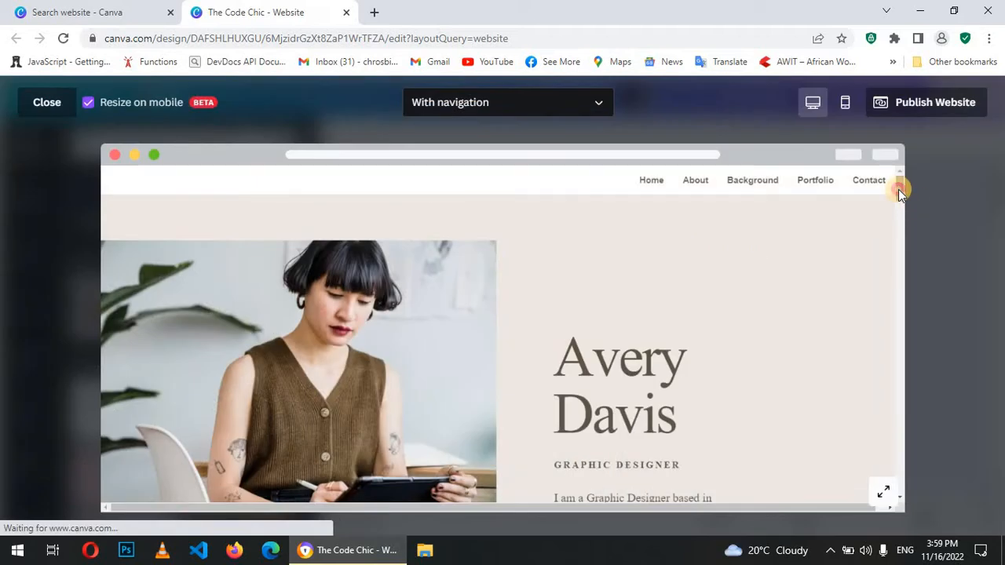
left_click_drag(899, 189, 898, 312)
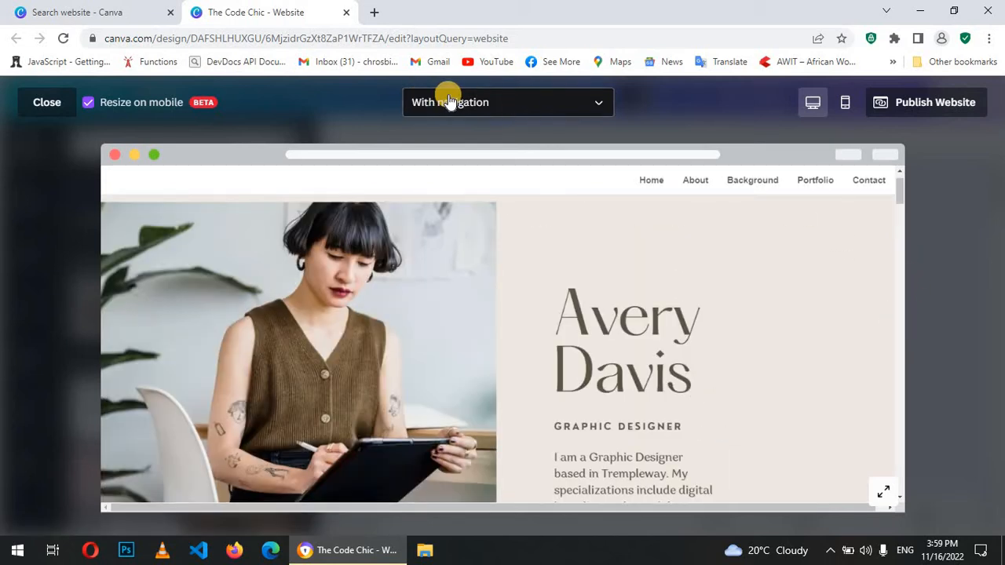
left_click(844, 107)
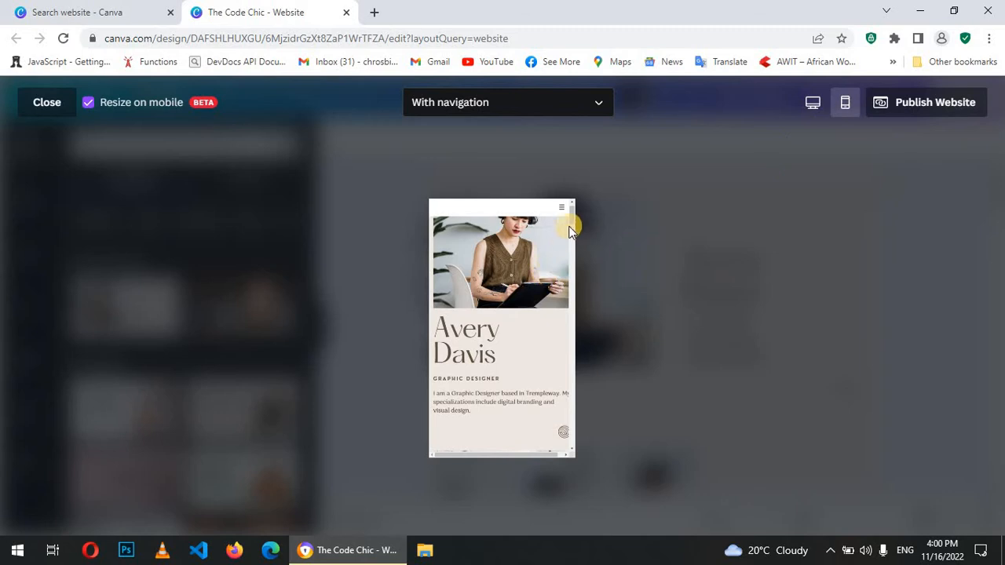
mouse_move(571, 222)
left_mouse_down()
mouse_move(581, 252)
mouse_move(573, 341)
mouse_move(574, 249)
mouse_move(564, 218)
left_mouse_up()
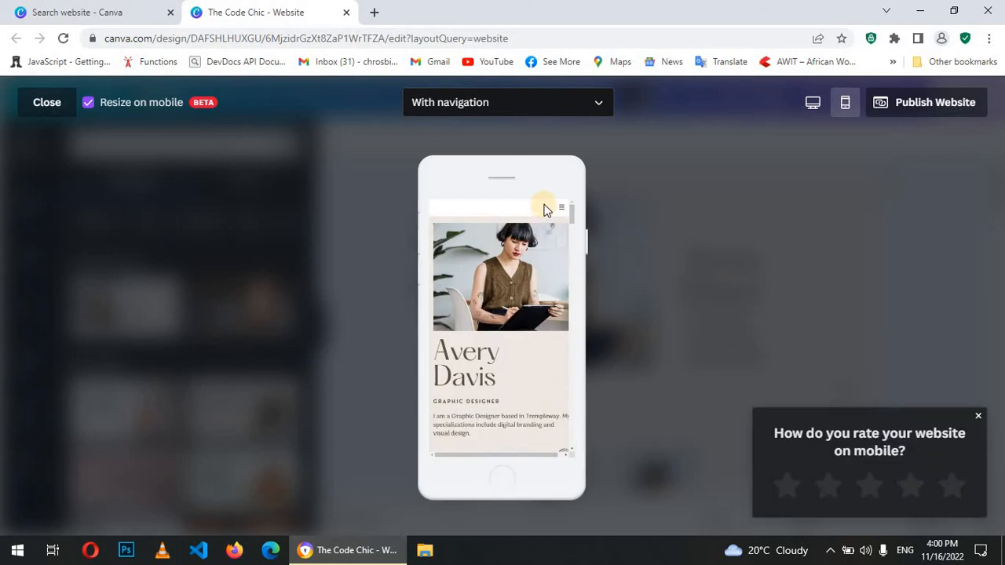
left_click(49, 105)
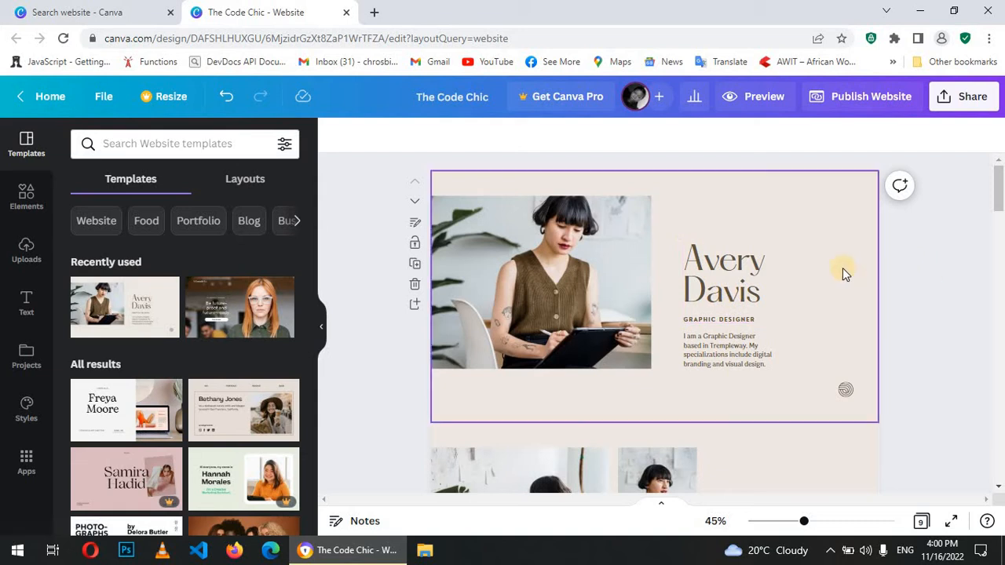
Replace the large name heading on the first page with The Code Chic.
left_click(876, 259)
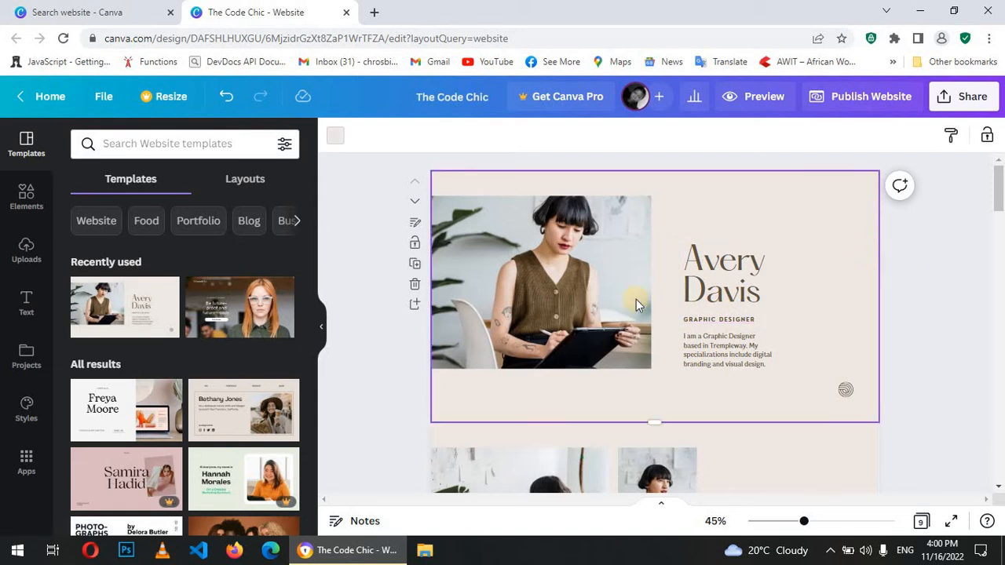
left_click(321, 327)
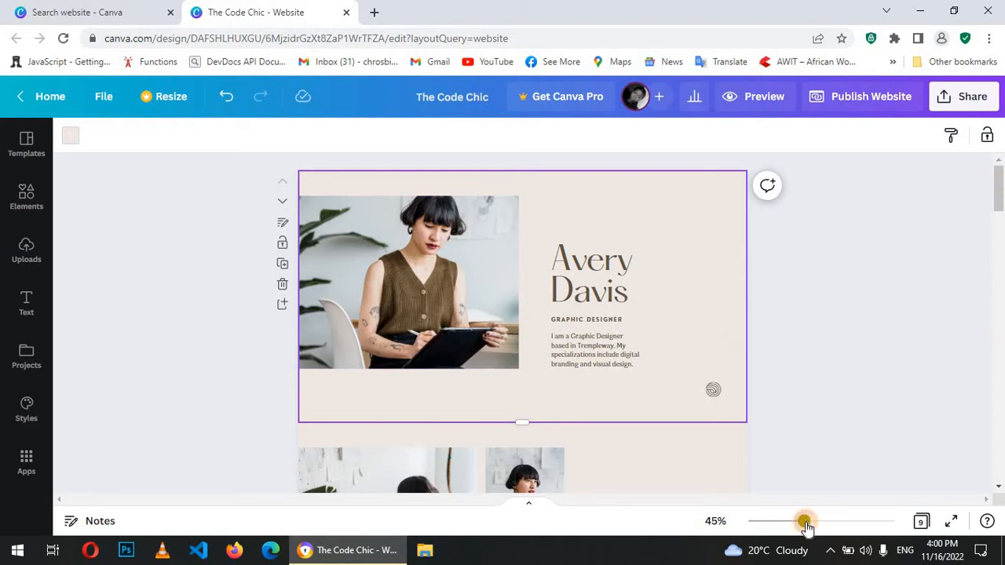
left_click_drag(805, 523, 819, 522)
double_click(666, 351)
type("A")
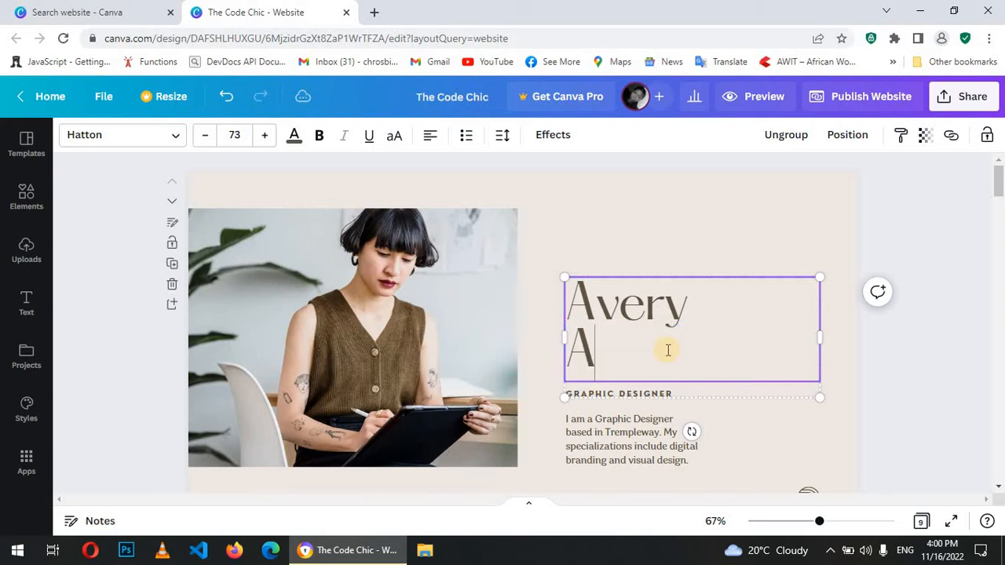
double_click(649, 297)
type("The")
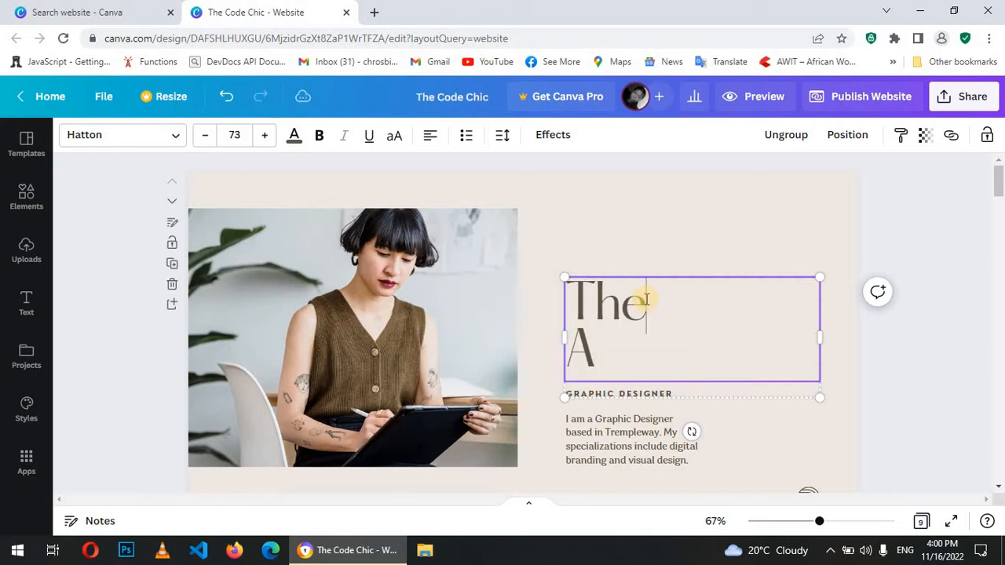
type(" Code")
Change the subtitle under the heading to WEBSITE DESIGNER.
triple_click(618, 393)
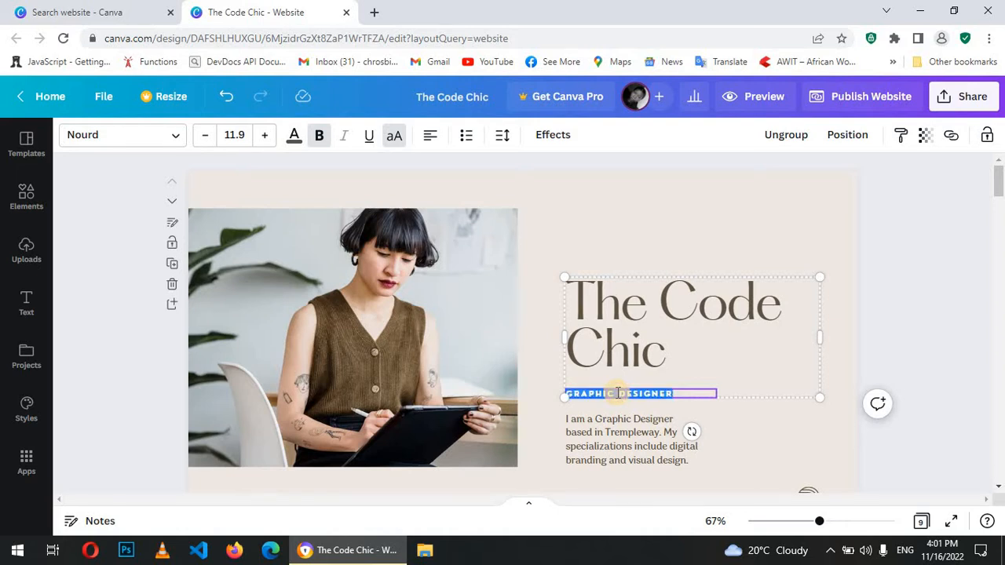
type("WEBSI")
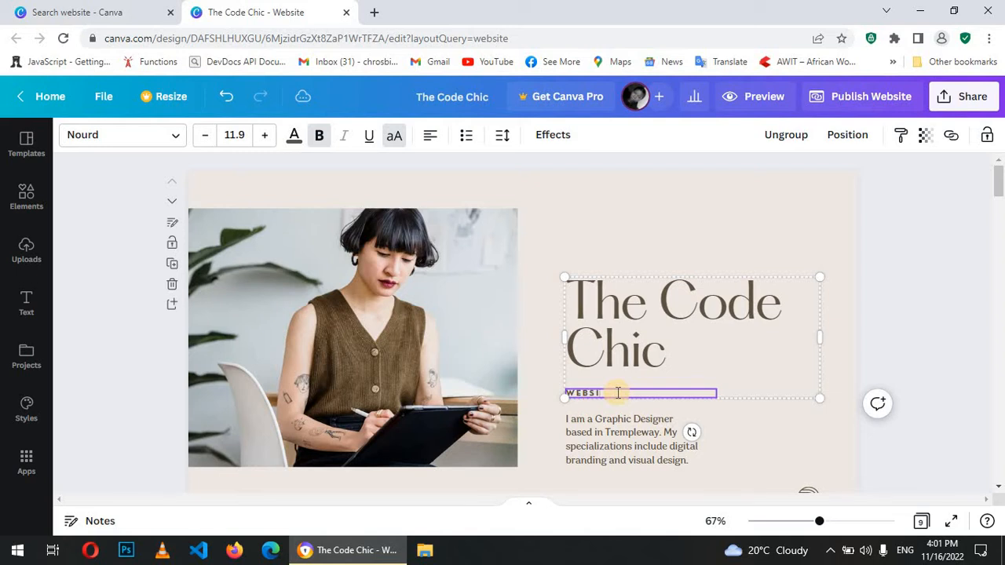
type("TE DESIGNER")
Select the first page's photo and search the design elements for WOMAN.
left_click(346, 297)
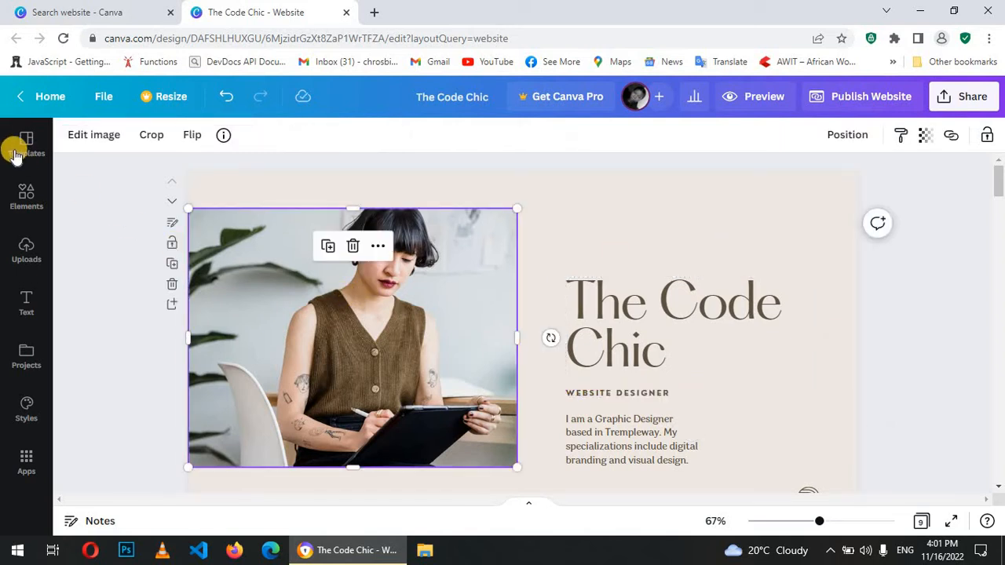
left_click(22, 201)
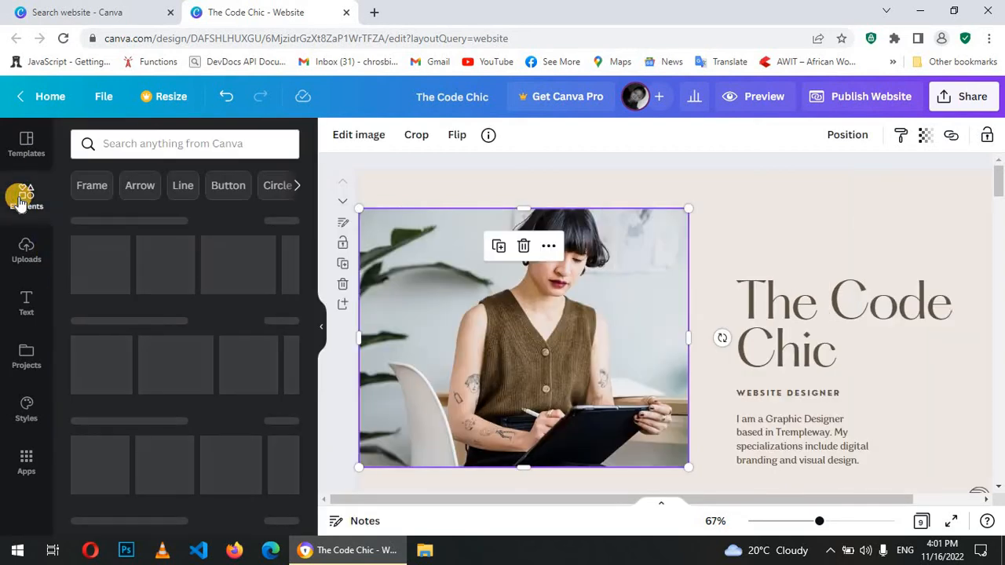
left_click(146, 141)
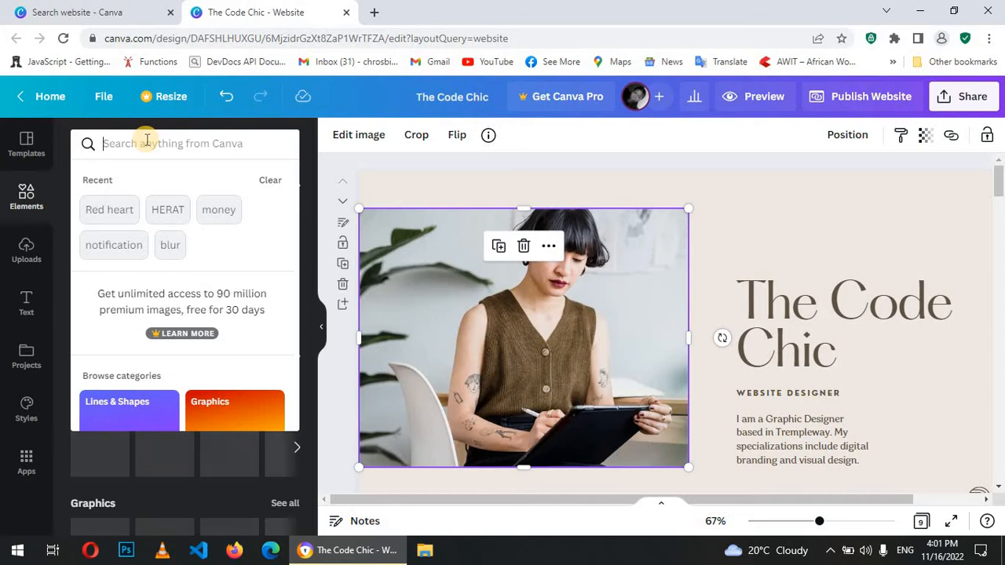
type("WOM")
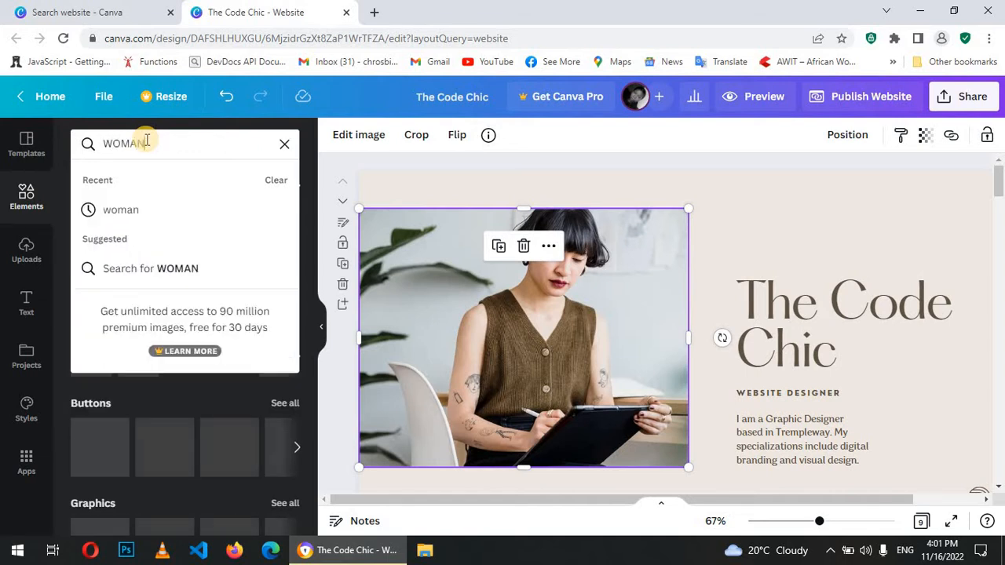
type("AN")
key("Return")
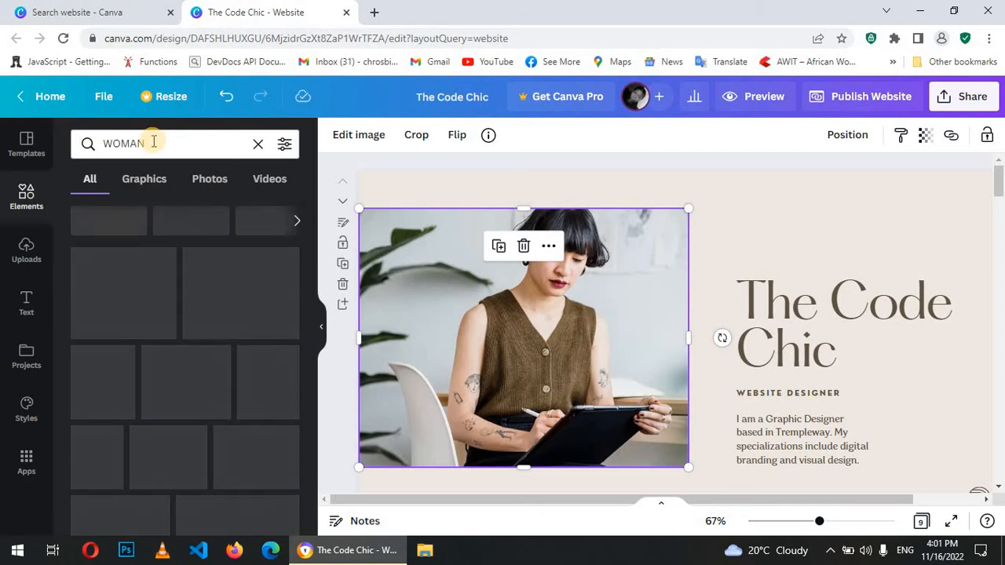
Upload the image 20220923_163936 from the Desktop and replace the first page's photo with it.
left_click(26, 249)
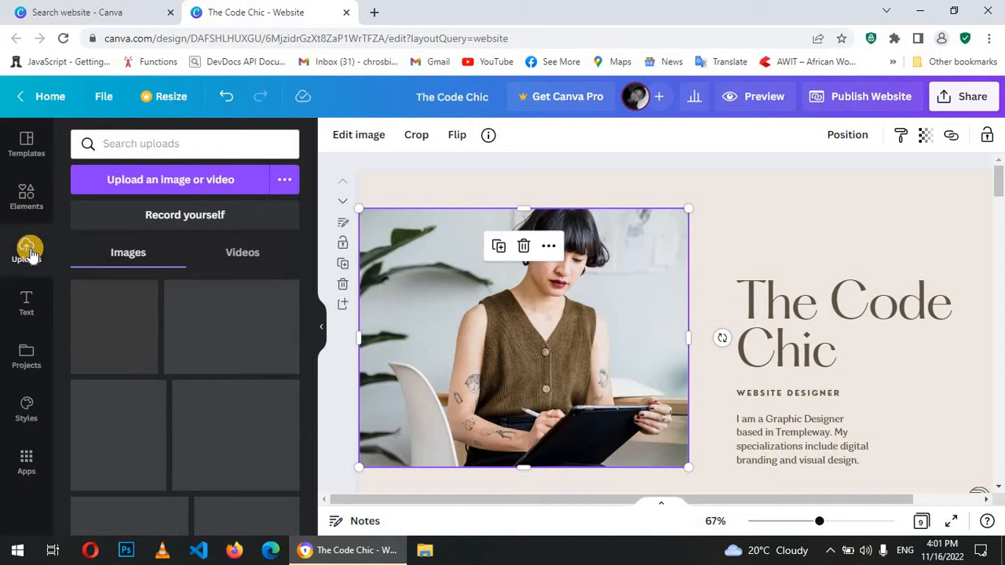
left_click(143, 185)
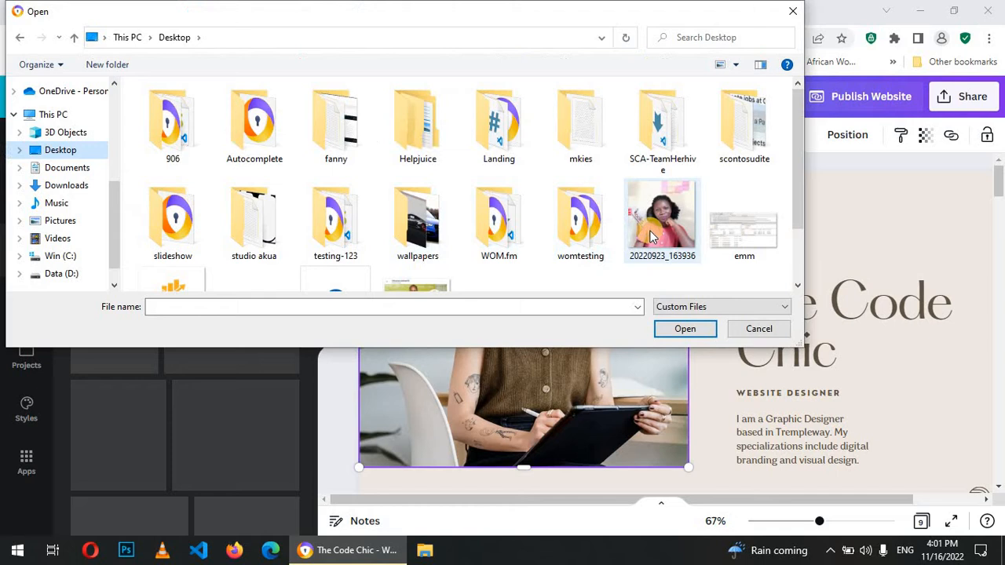
left_click(662, 220)
left_click(680, 331)
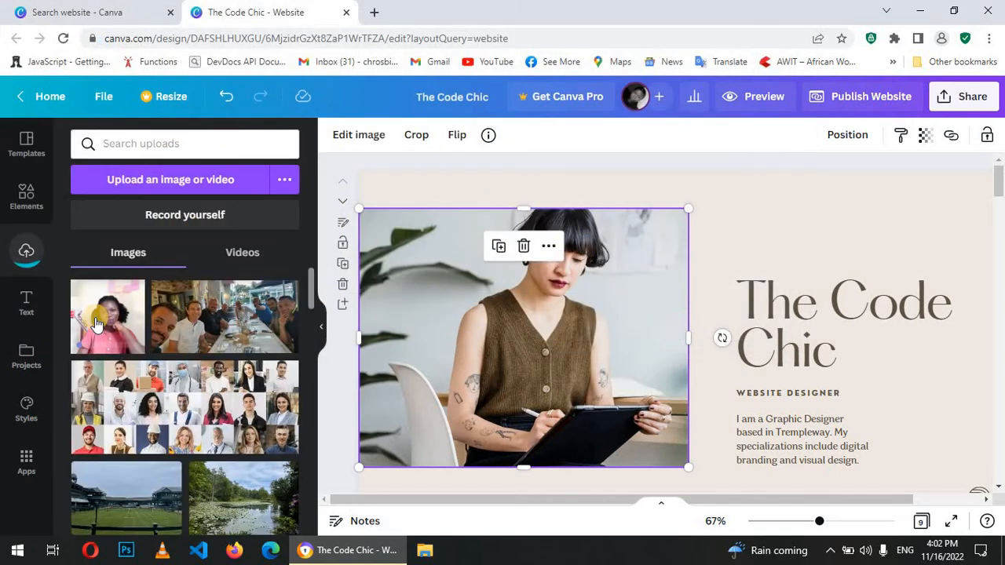
left_click_drag(94, 324, 491, 308)
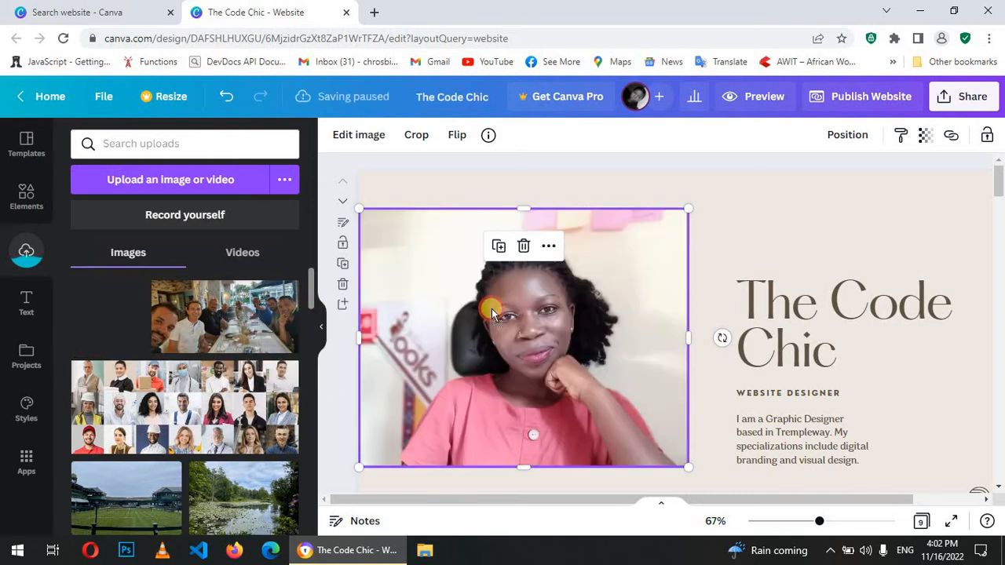
left_click(318, 325)
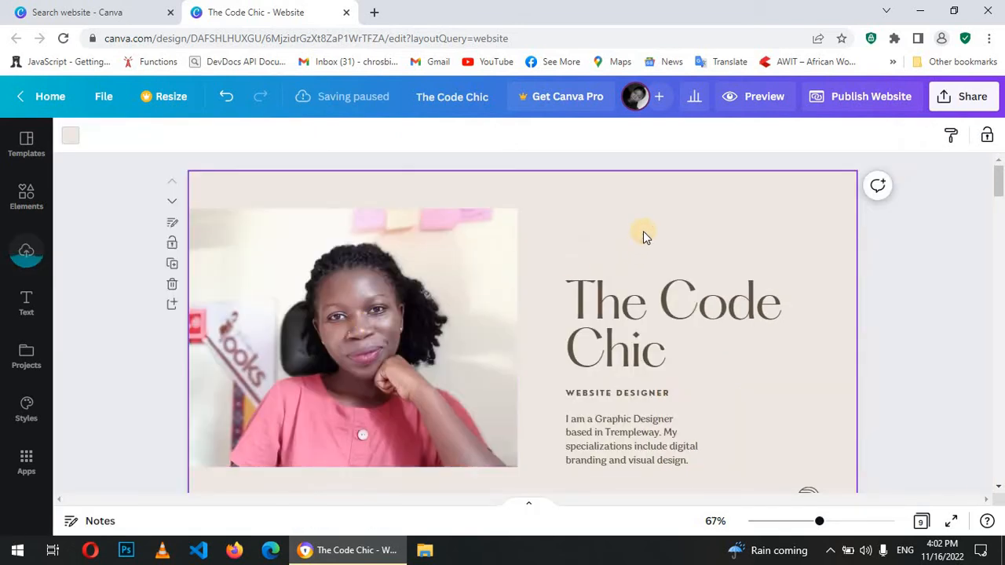
Move the heading with its subtitle slightly upward and raise the intro paragraph closer beneath them.
left_click(642, 313)
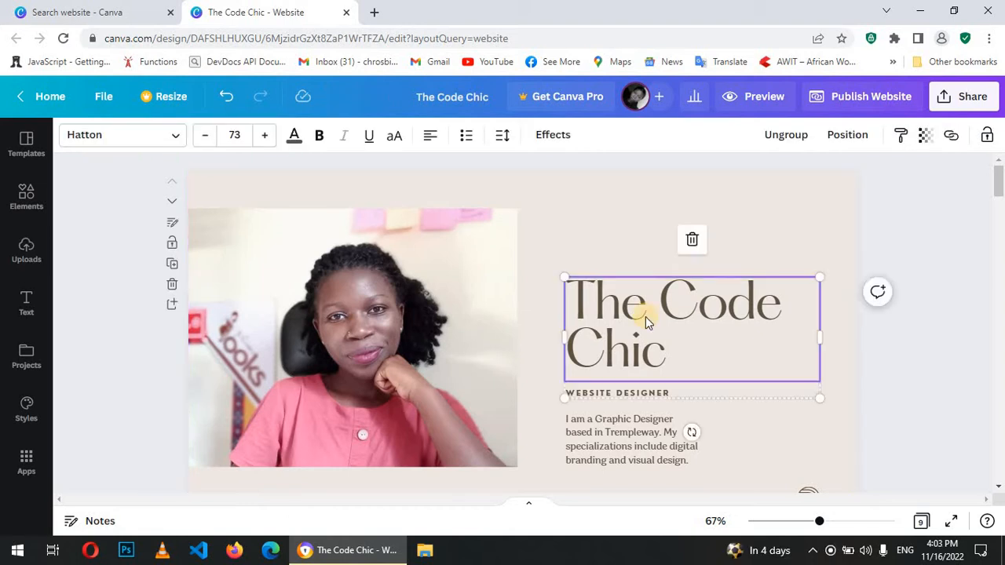
left_click_drag(646, 322, 640, 299)
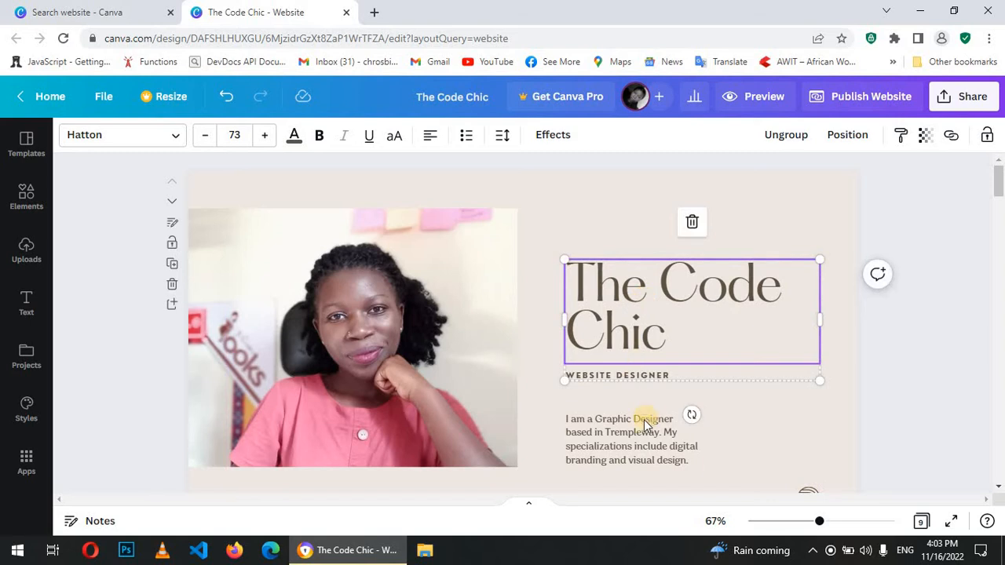
left_click_drag(644, 431, 644, 404)
Recolour the first page's The Code Chic heading with the dark red photo colour #973550.
left_click(619, 320)
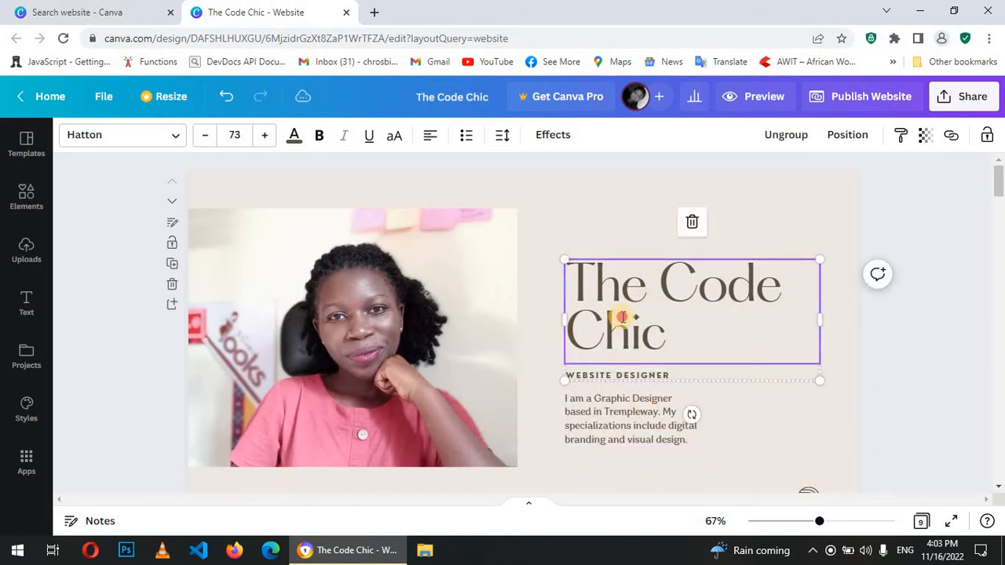
double_click(622, 318)
triple_click(622, 317)
left_click(294, 134)
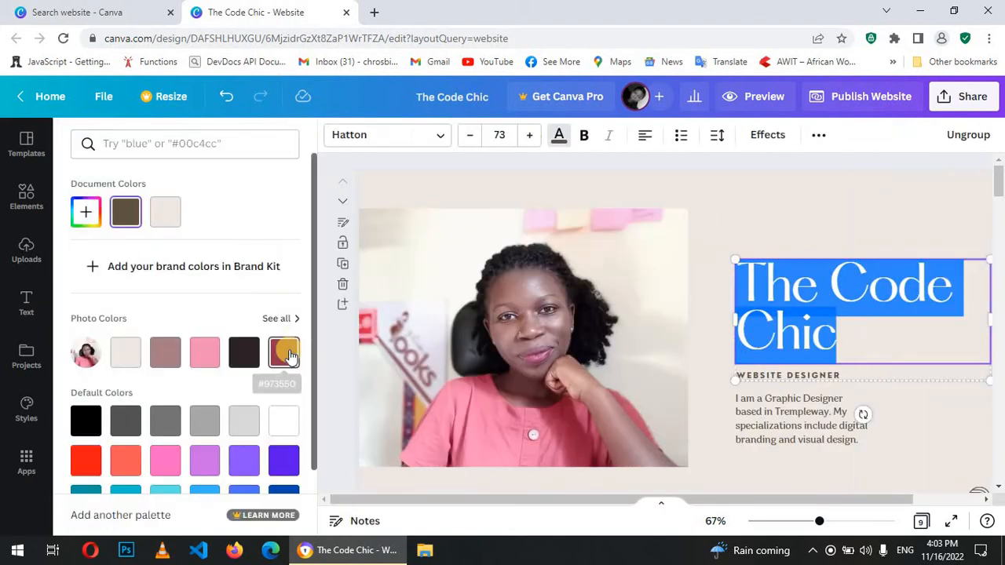
left_click(283, 352)
Recolour the intro paragraph with the same dark red photo colour and replace the brown with it across all pages.
triple_click(817, 413)
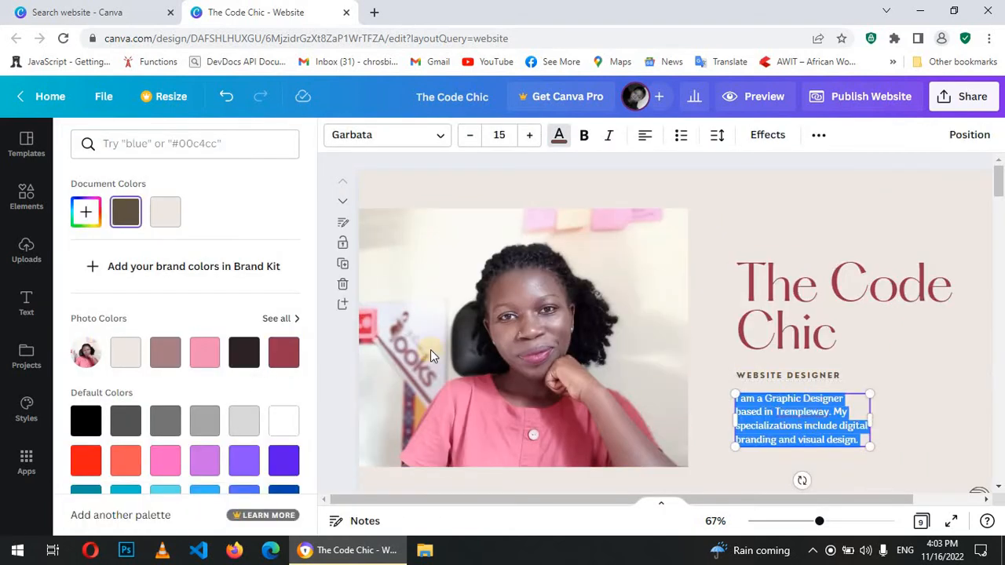
left_click(284, 355)
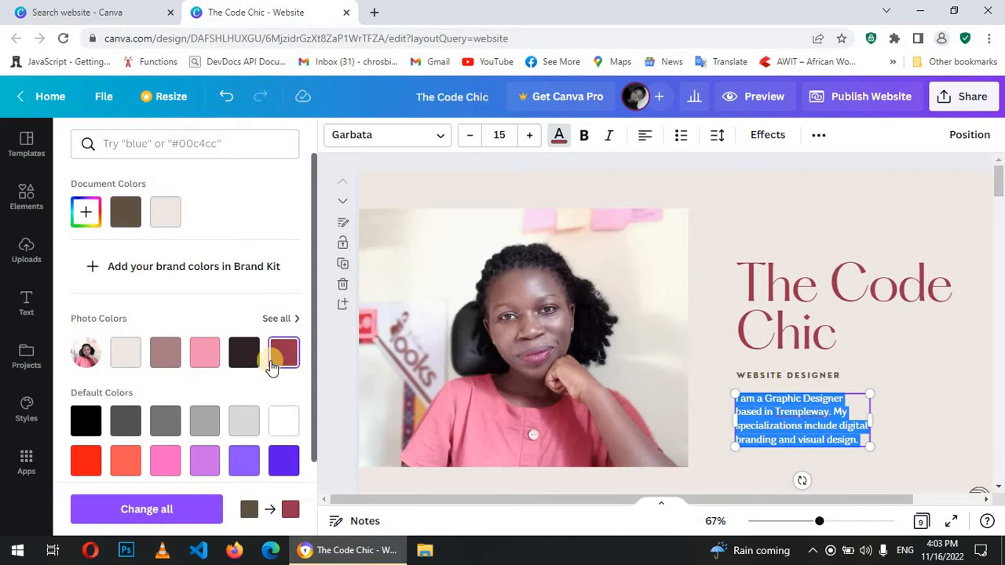
left_click(189, 512)
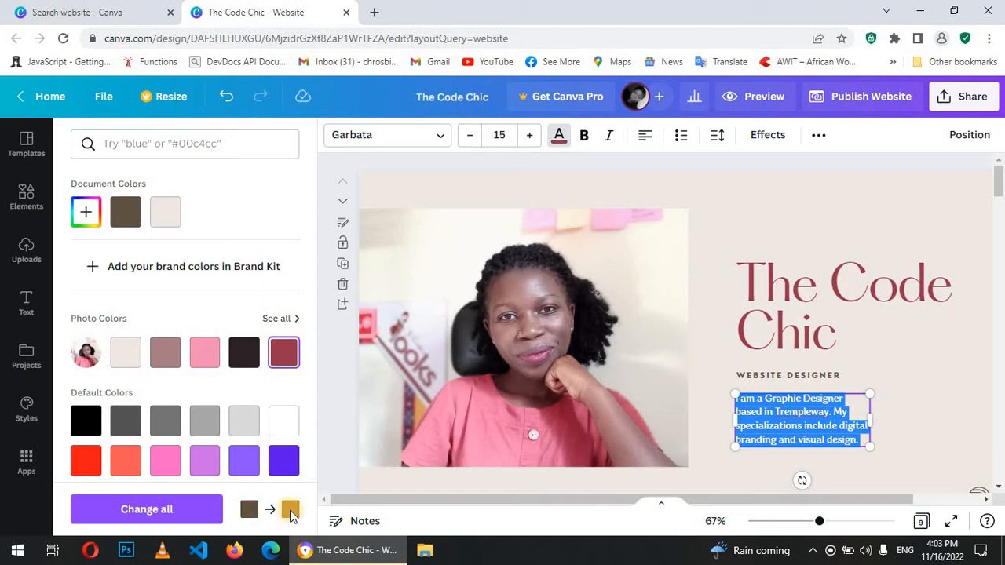
left_click(185, 511)
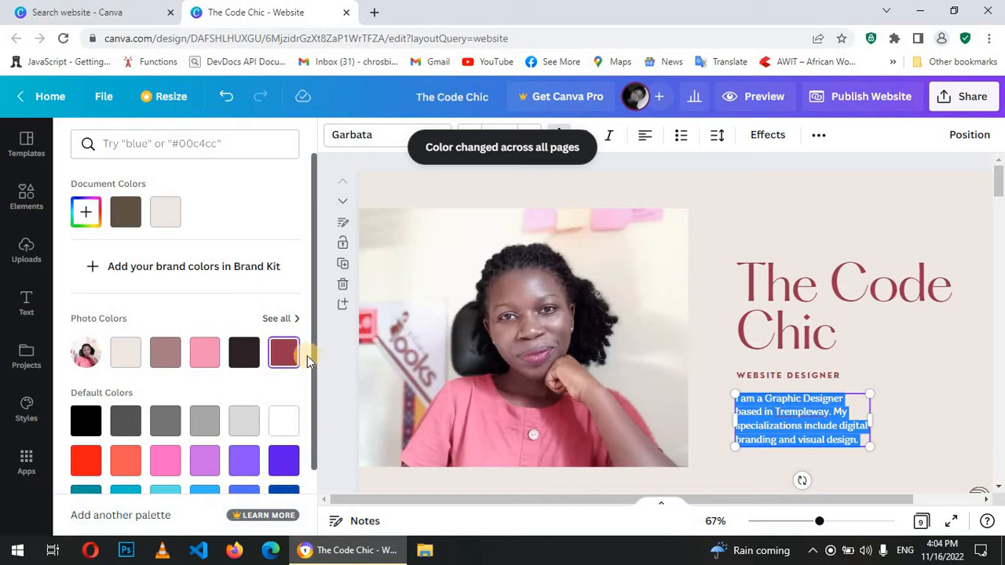
left_click(582, 239)
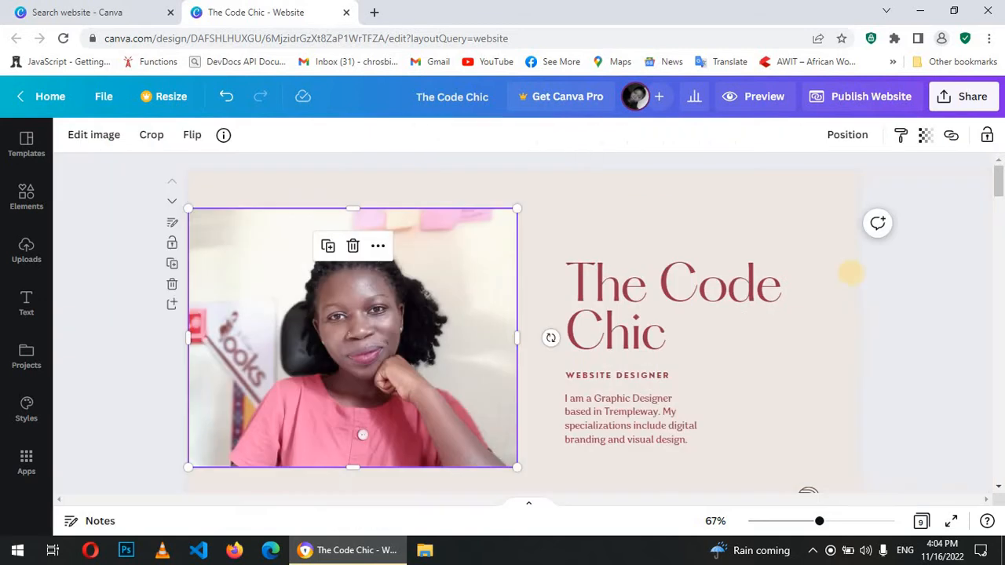
Set The Code Chic heading's font to Bogart and replace Hatton with Bogart across the whole design.
scroll(806, 283, "down", 15)
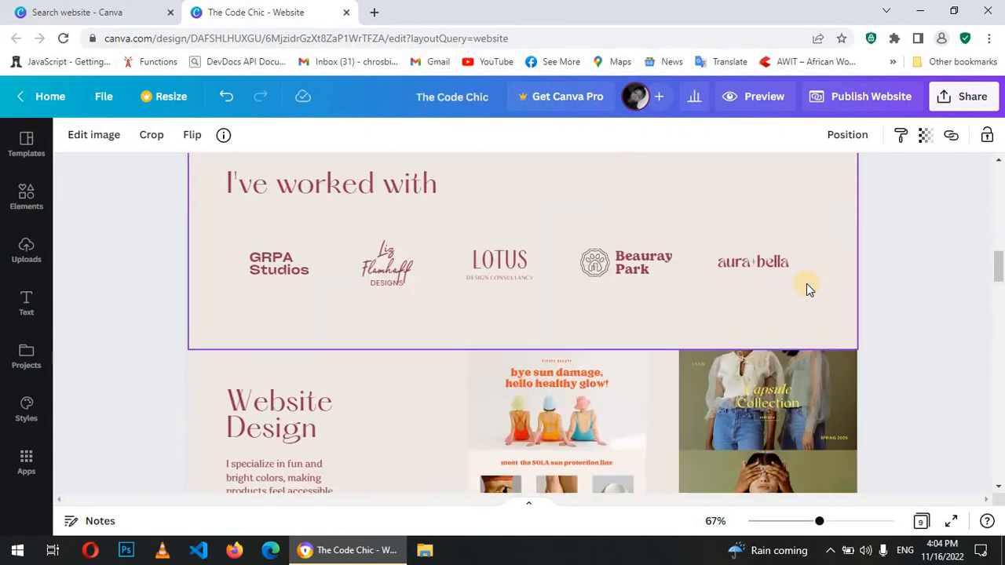
scroll(806, 283, "down", 8)
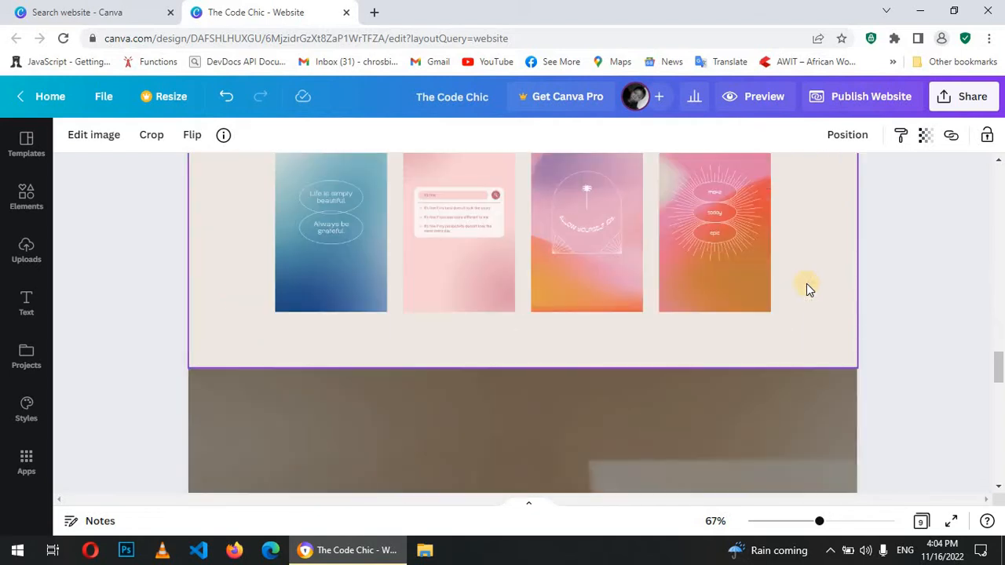
scroll(807, 283, "up", 7)
scroll(804, 285, "up", 15)
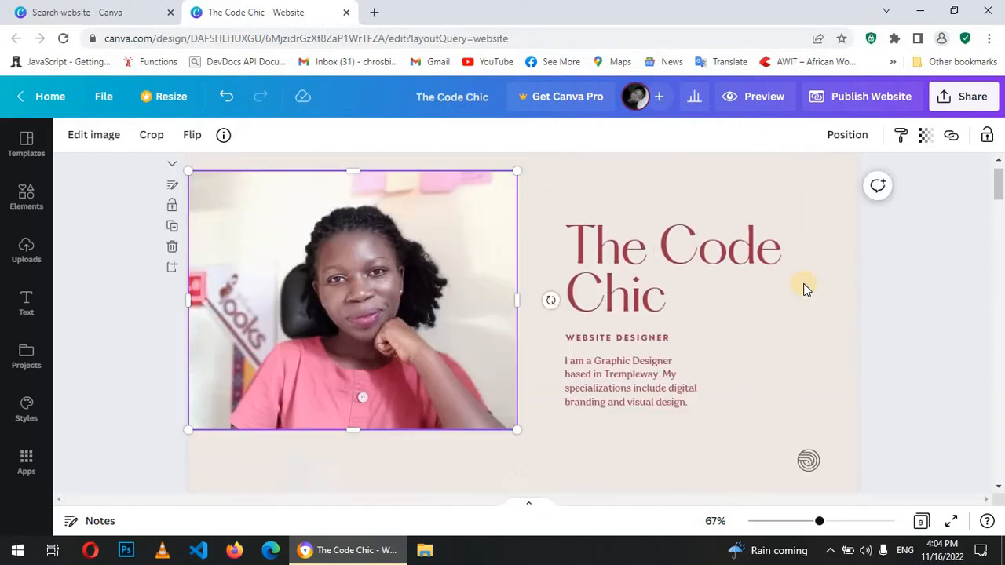
double_click(682, 307)
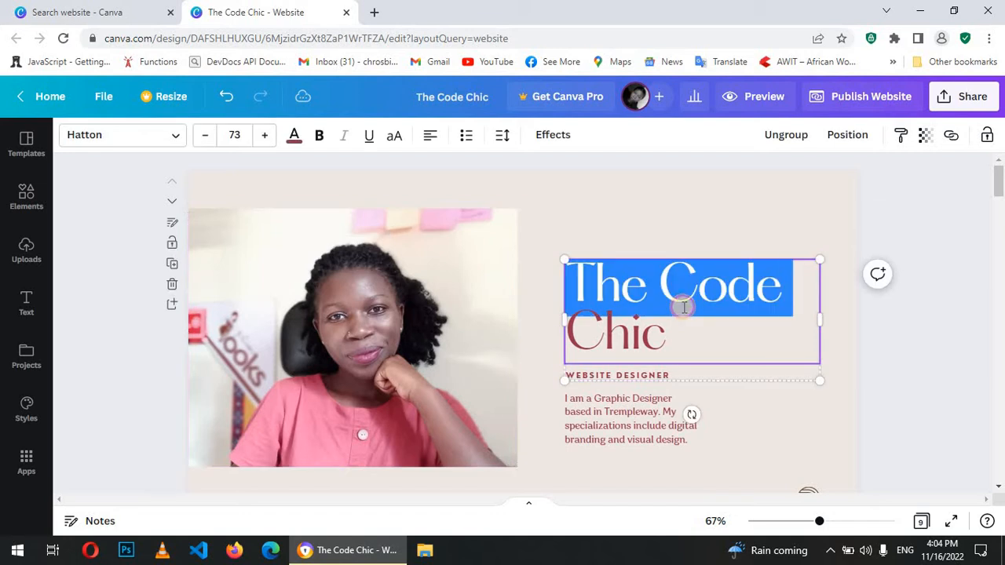
left_click(677, 340)
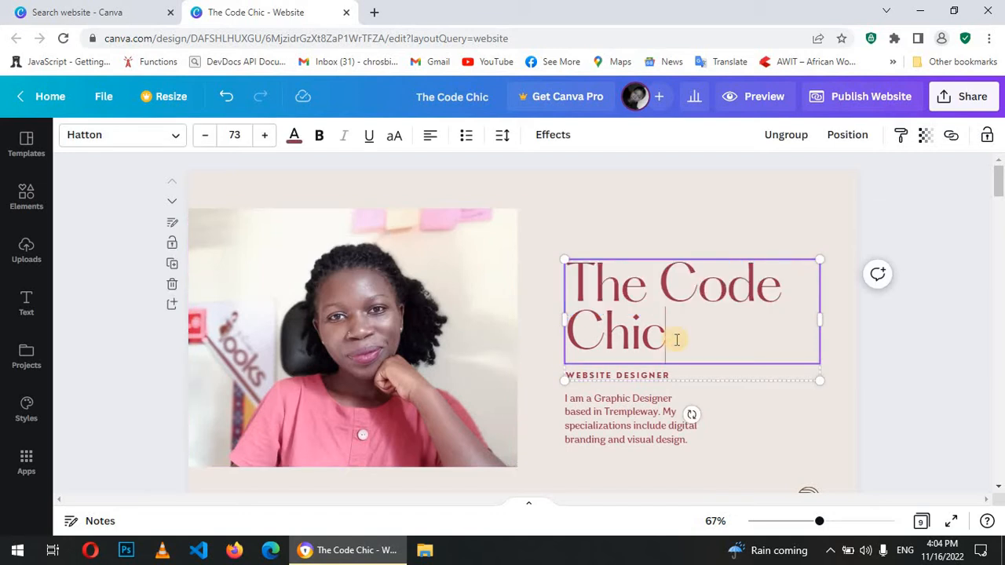
triple_click(677, 340)
left_click(149, 134)
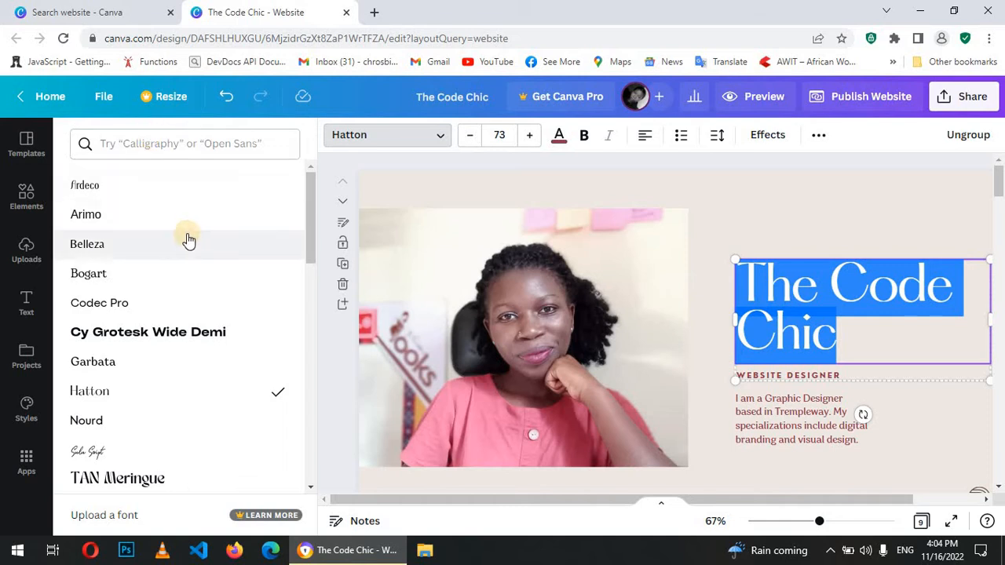
left_click(129, 274)
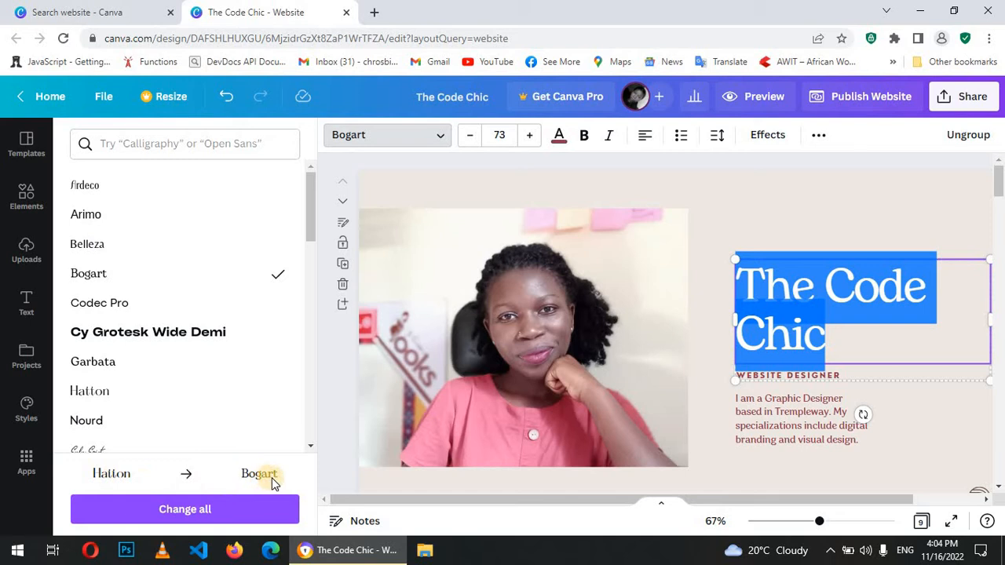
left_click(200, 512)
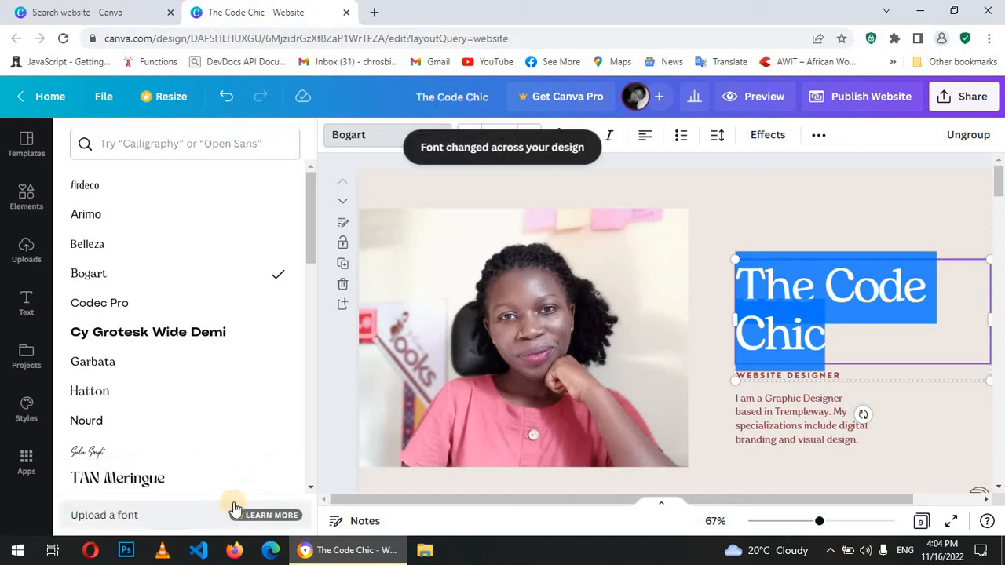
left_click(575, 316)
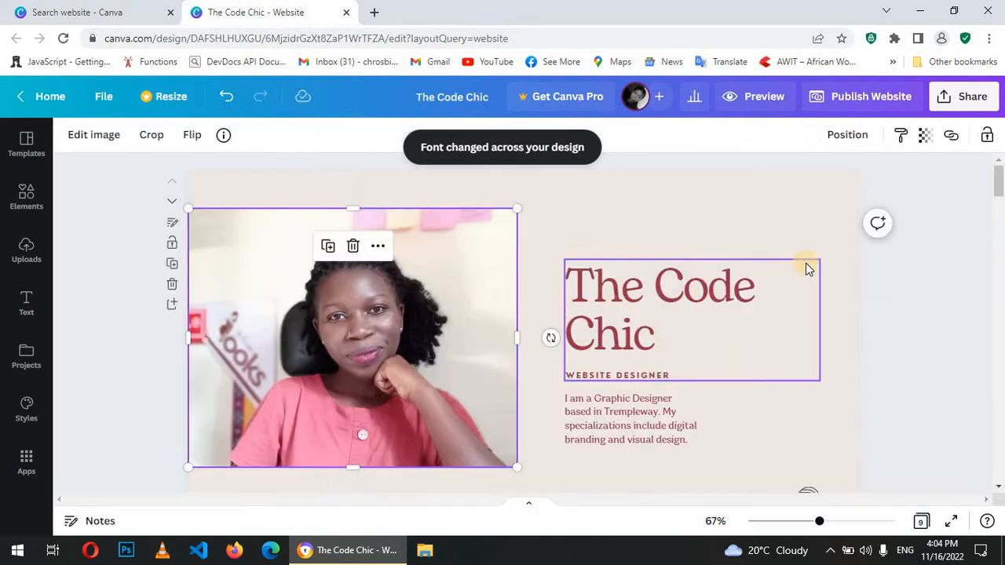
Set the first page's intro paragraph font to Nourd and replace Garbata with Nourd across the whole design.
scroll(782, 271, "down", 6)
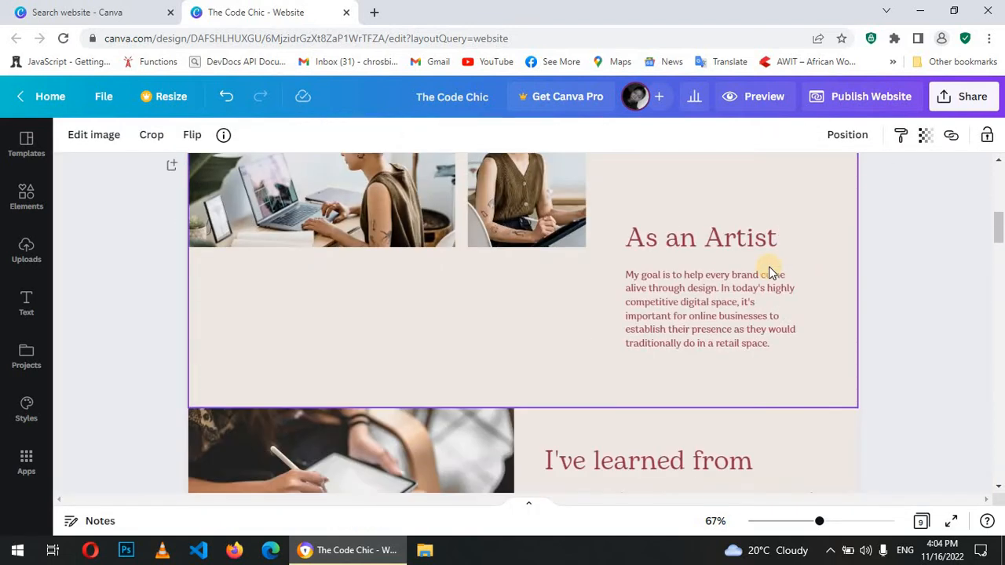
scroll(762, 259, "down", 1)
scroll(765, 265, "up", 10)
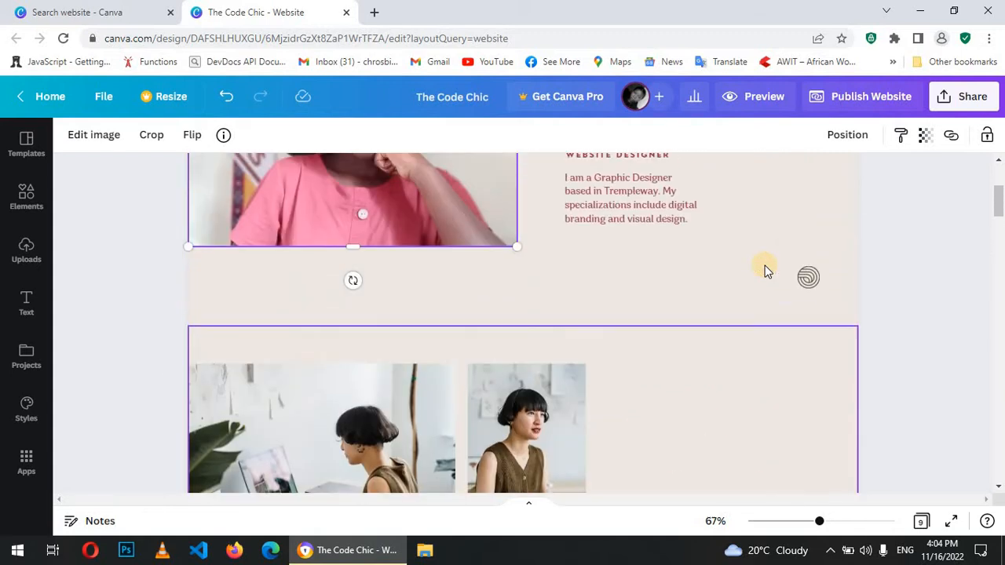
left_click(624, 408)
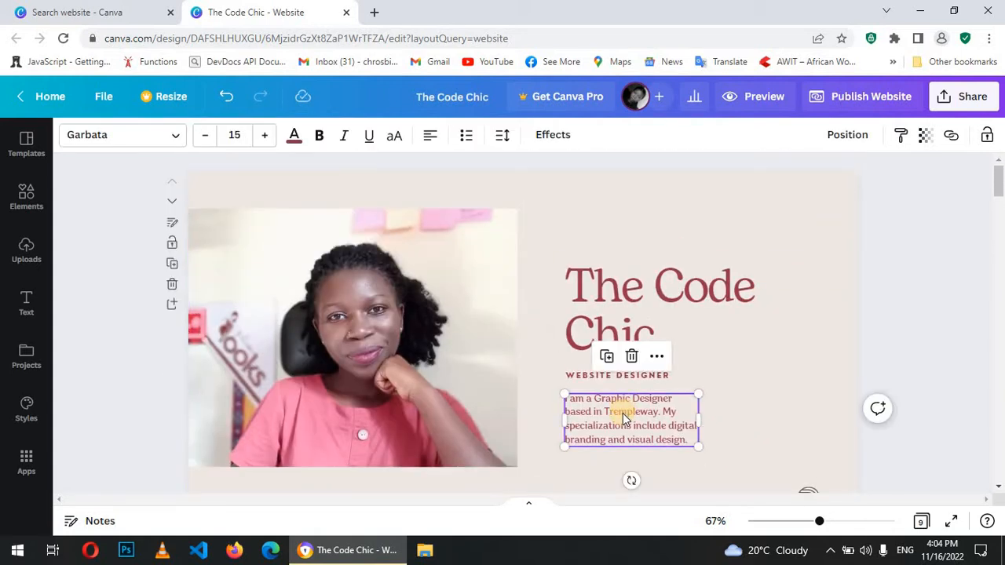
double_click(624, 416)
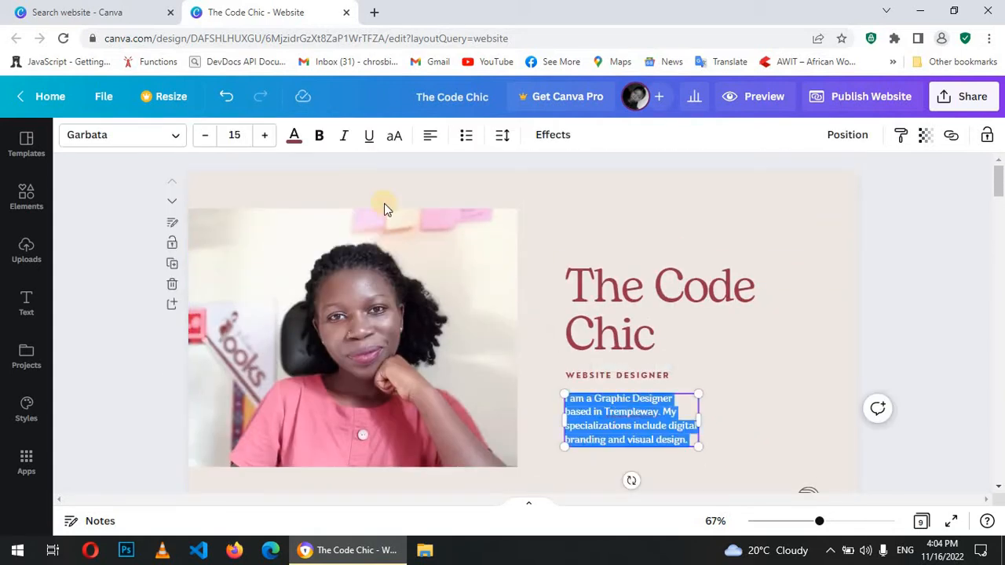
left_click(143, 137)
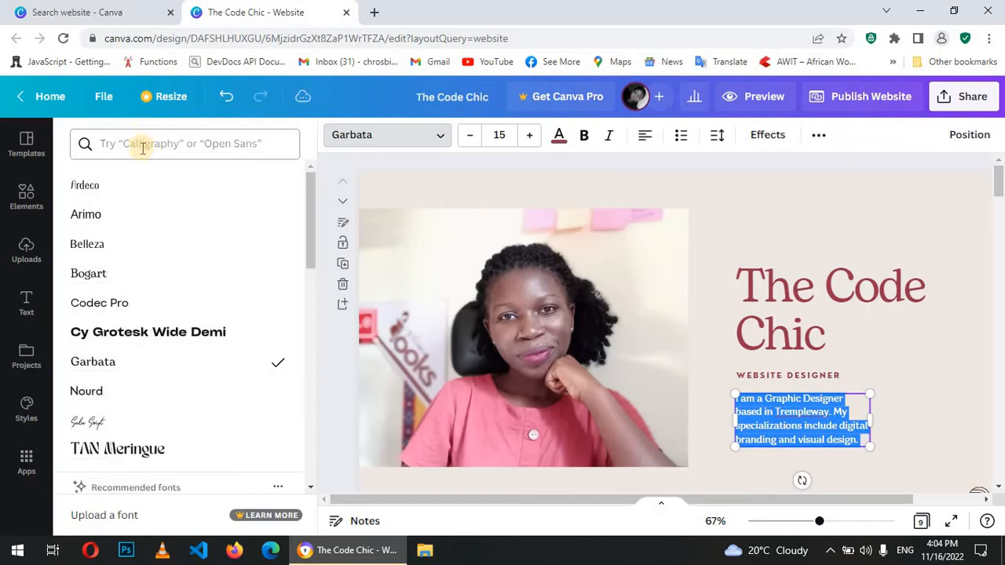
left_click(134, 404)
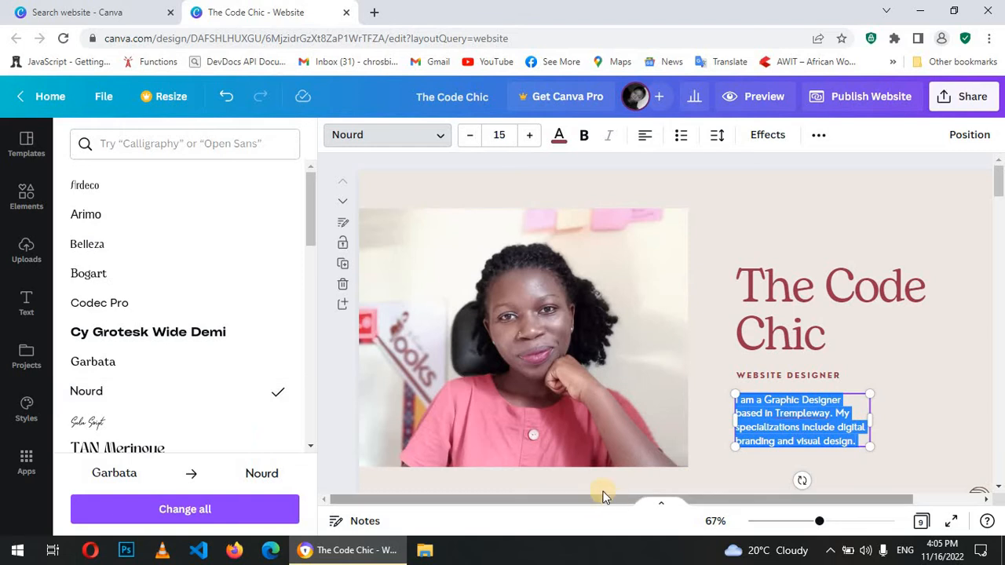
left_click(214, 516)
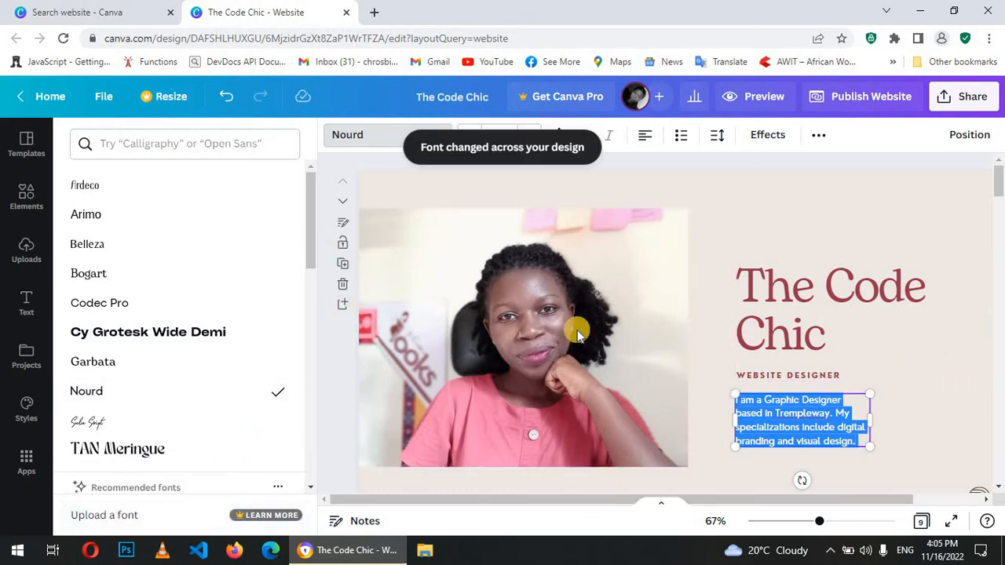
Examine the fonts of the headings, paragraphs and client logos on the remaining pages.
scroll(947, 291, "down", 3)
scroll(947, 294, "down", 3)
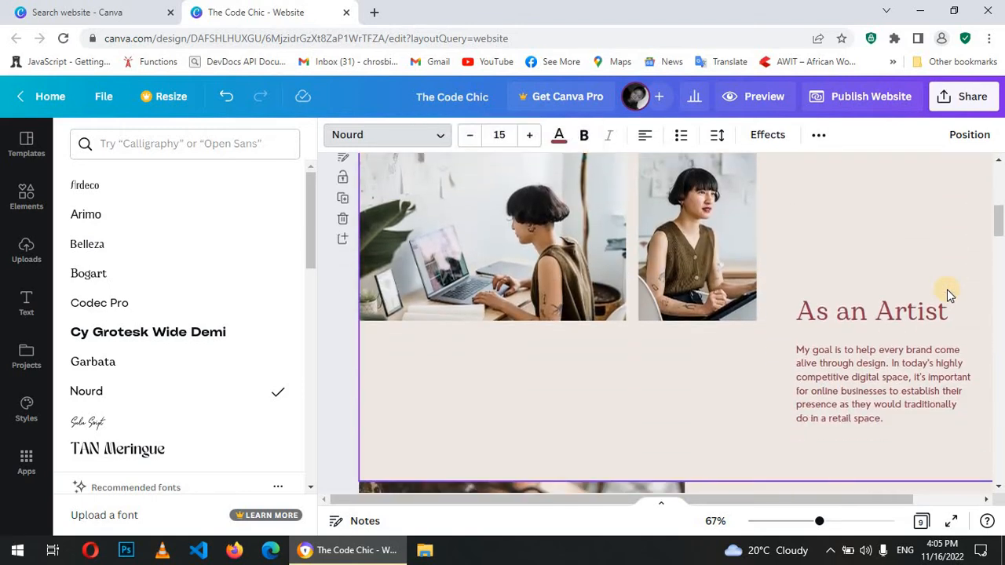
left_click(892, 418)
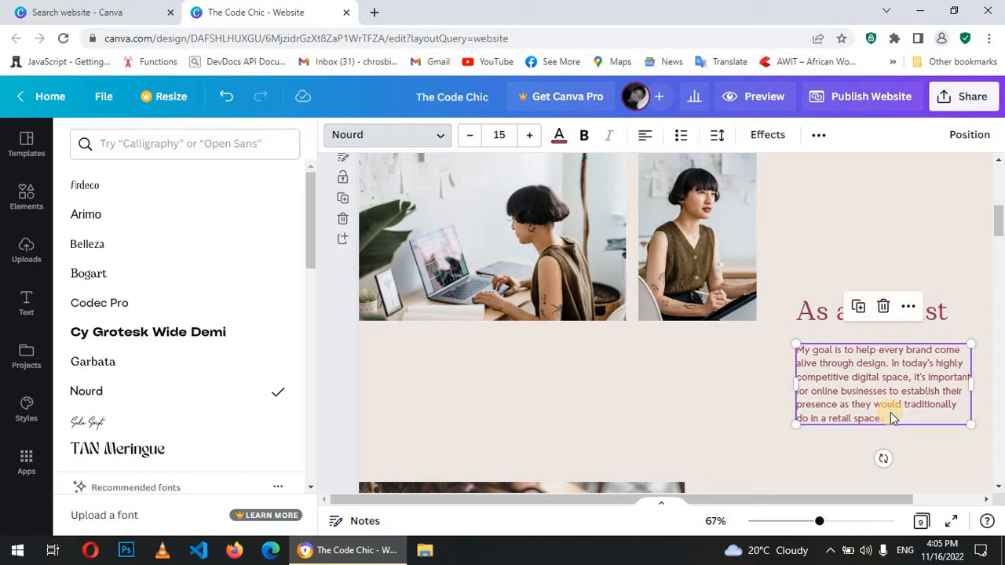
left_click(802, 318)
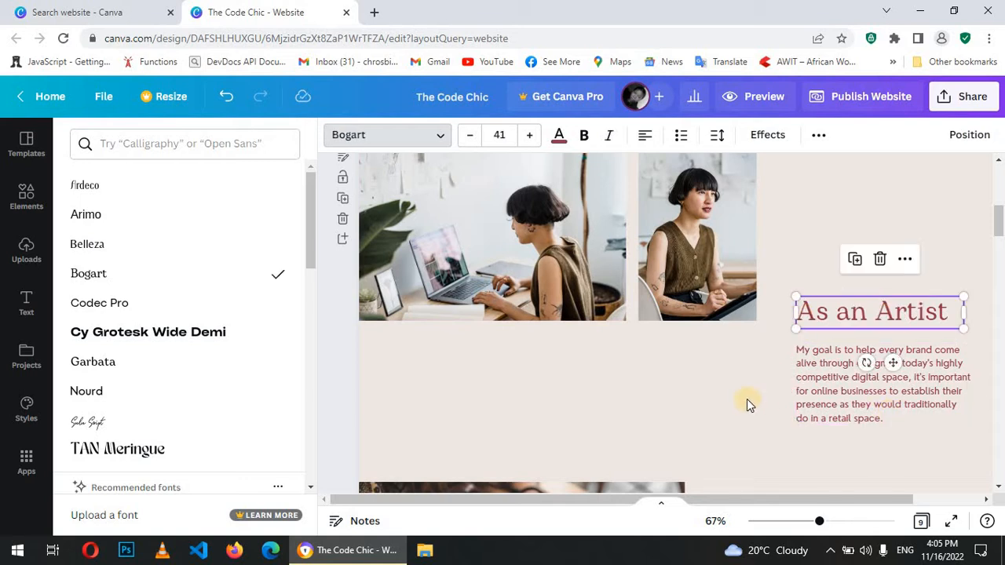
scroll(739, 393, "down", 5)
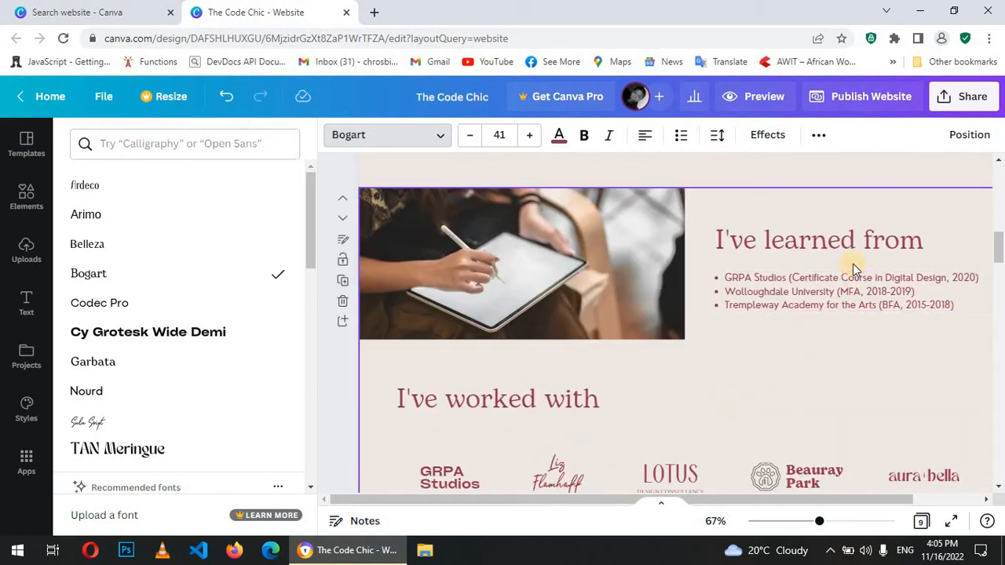
scroll(768, 330, "down", 3)
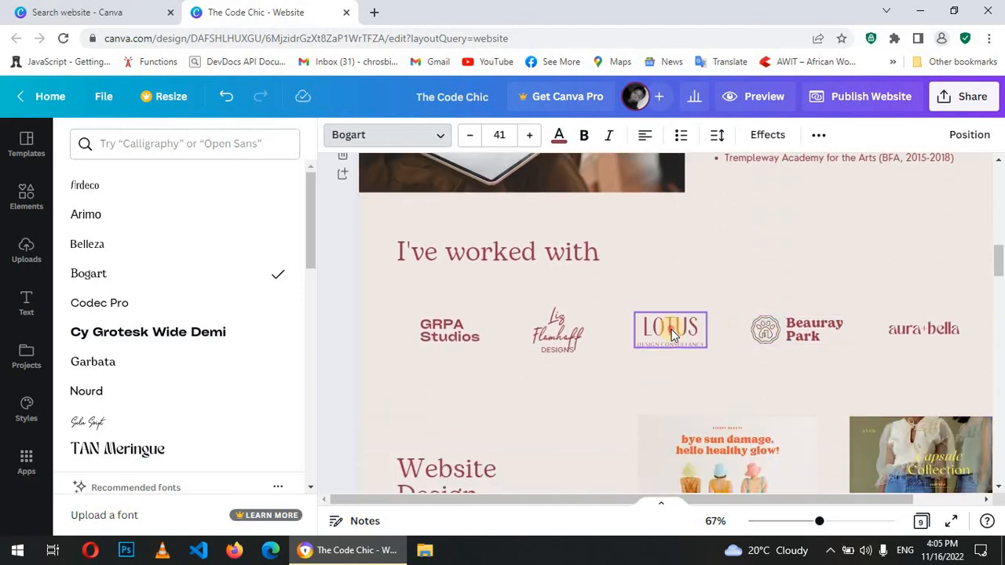
left_click(672, 329)
left_click(559, 331)
scroll(730, 310, "down", 1)
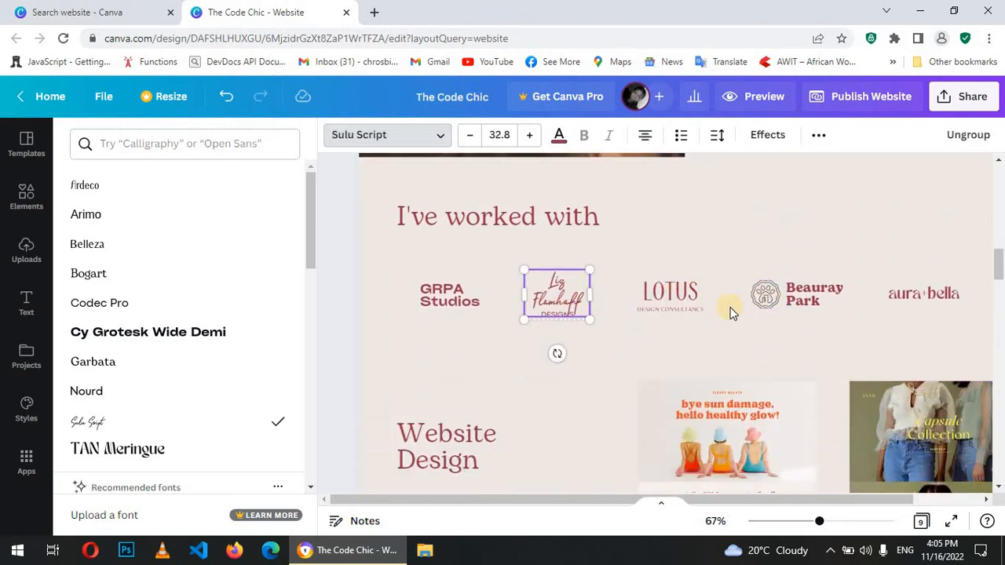
scroll(730, 312, "down", 10)
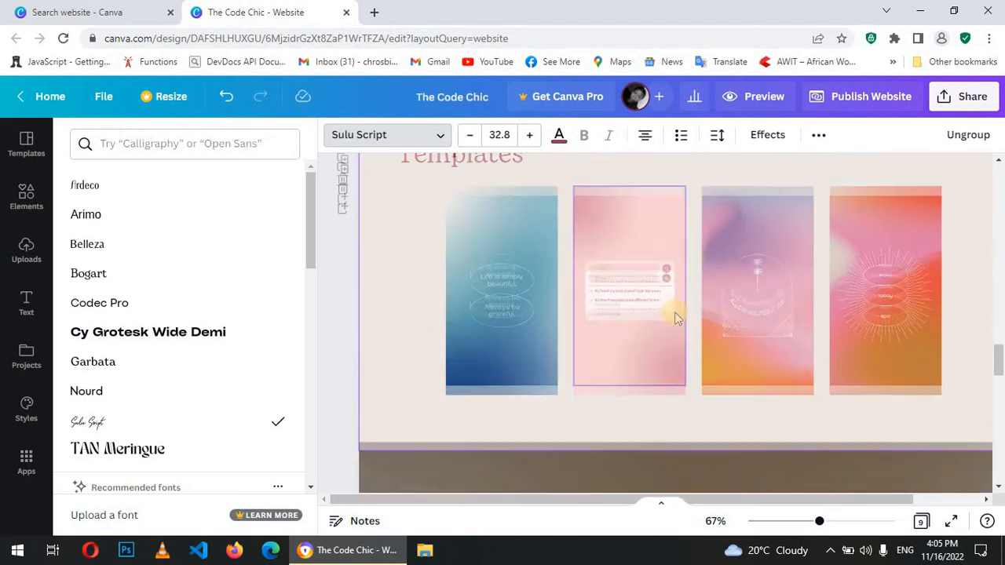
scroll(674, 312, "down", 10)
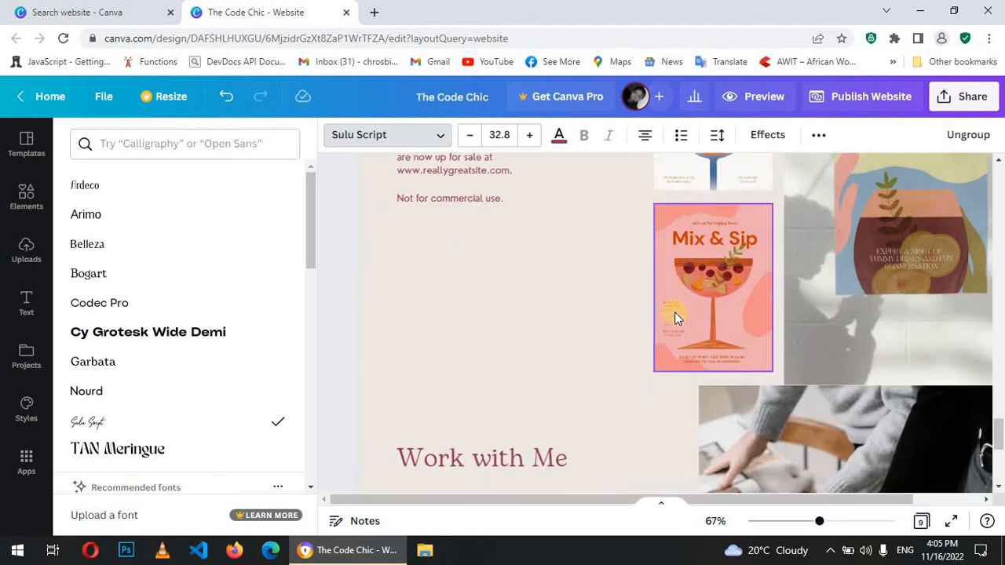
On the Work with Me page, change the footer brand name to THE CODE CHIC and replace the contact e-mail address.
scroll(674, 312, "down", 4)
left_click(460, 422)
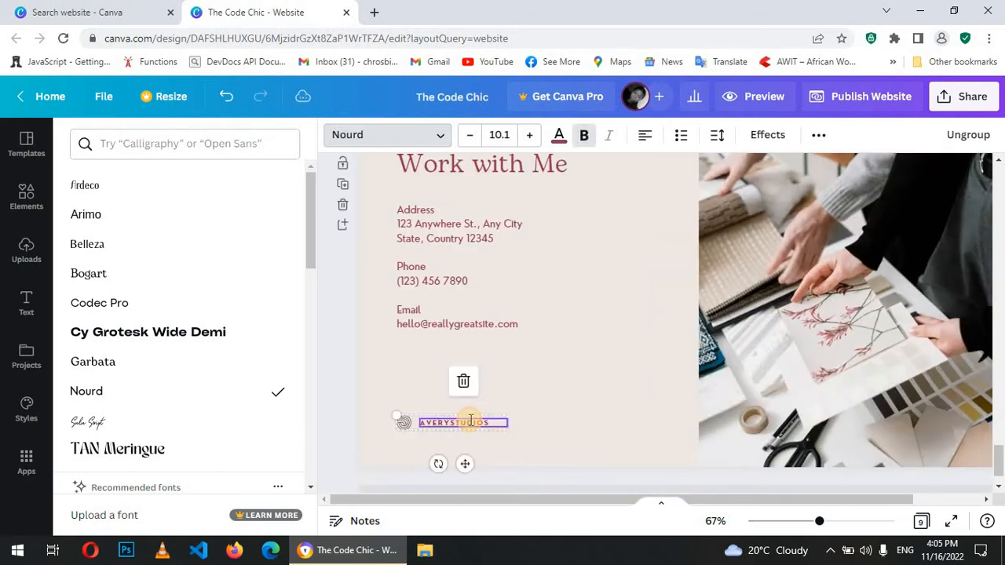
left_click(459, 326)
triple_click(460, 325)
type("thecodechic")
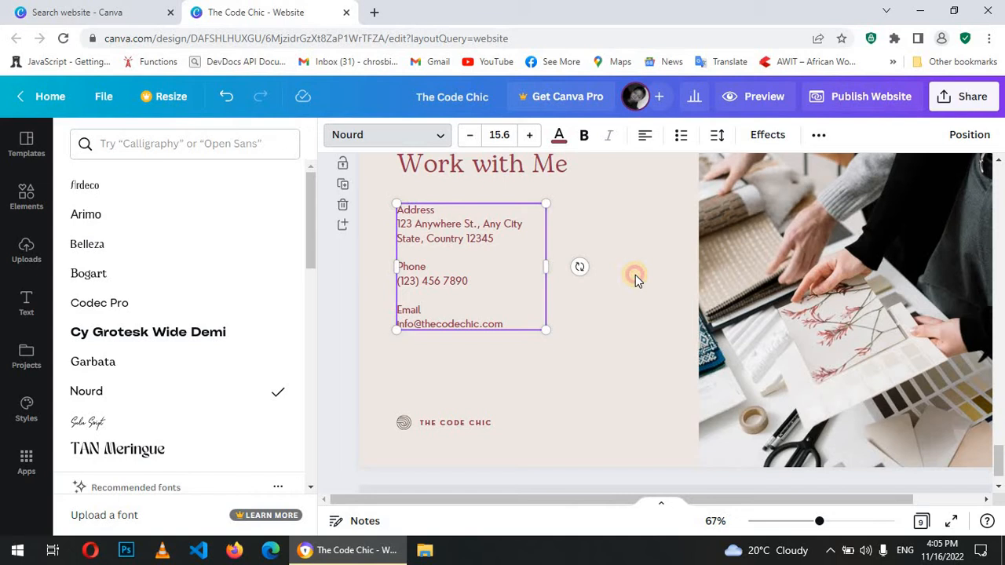
left_click(636, 280)
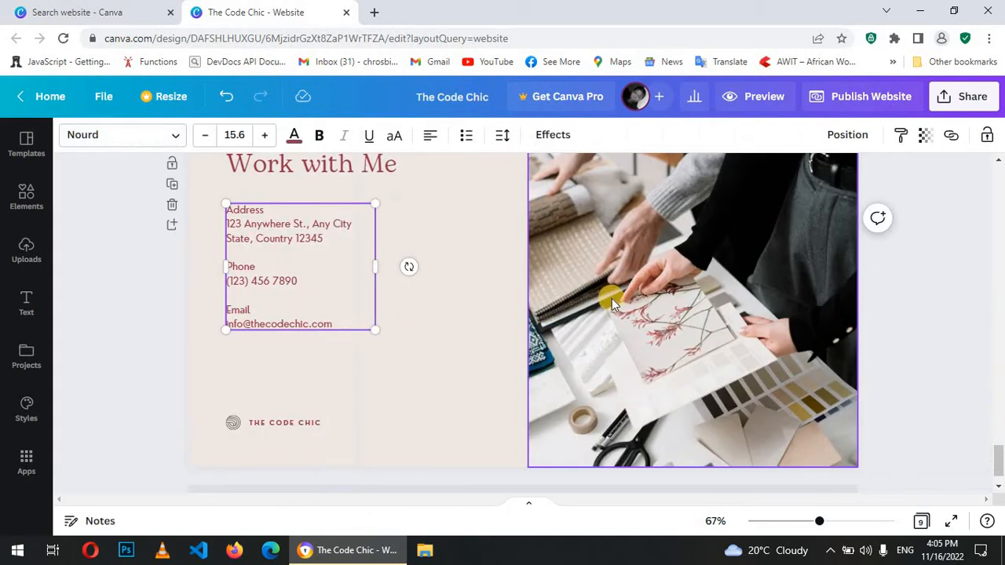
left_click(400, 364)
scroll(950, 375, "up", 5)
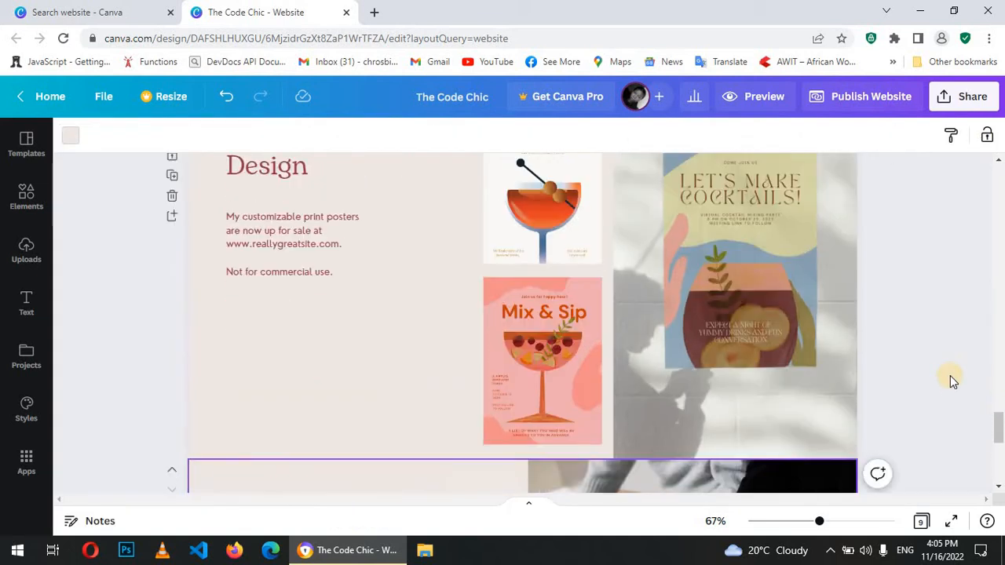
Select the bookshelf background of the Aristotle quote page and search for photos of "working woman".
scroll(950, 376, "down", 2)
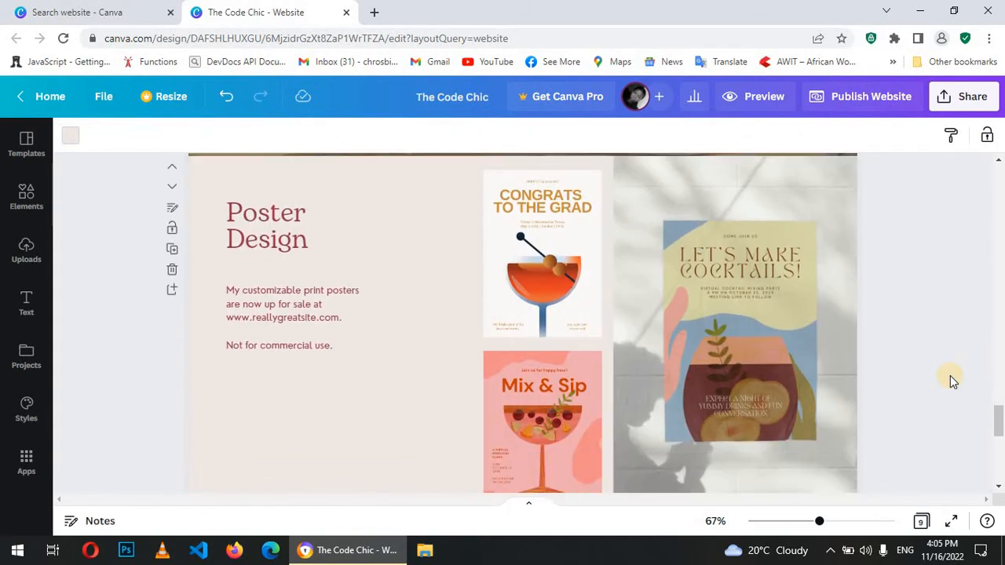
scroll(616, 338, "down", 1)
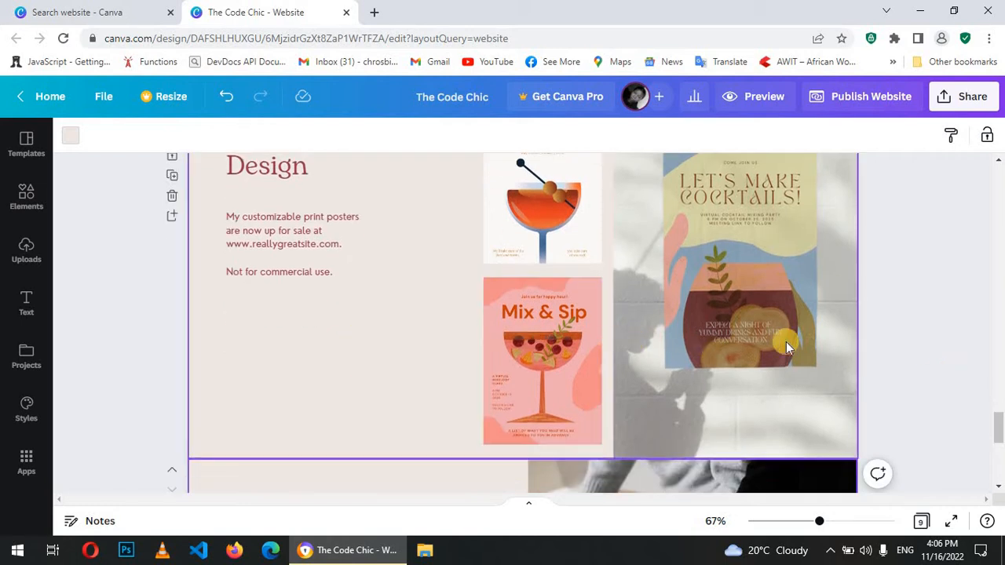
scroll(801, 342, "down", 4)
left_click(433, 348)
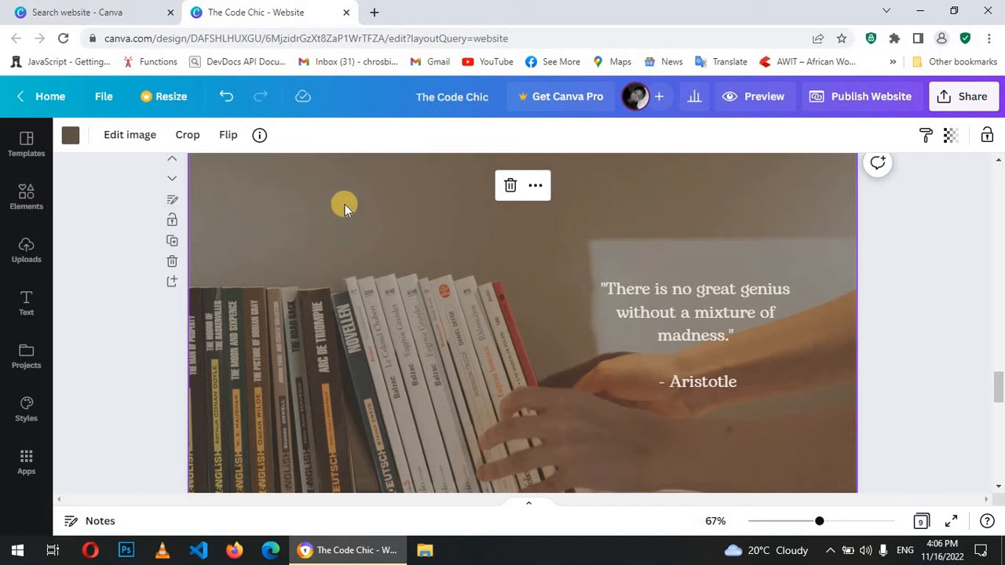
left_click(27, 205)
double_click(161, 145)
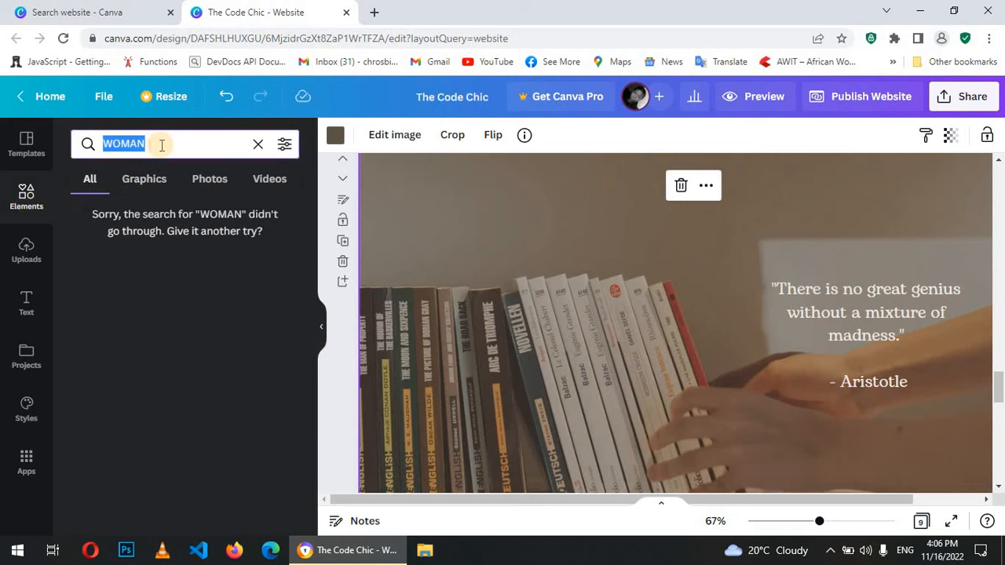
type("working wo")
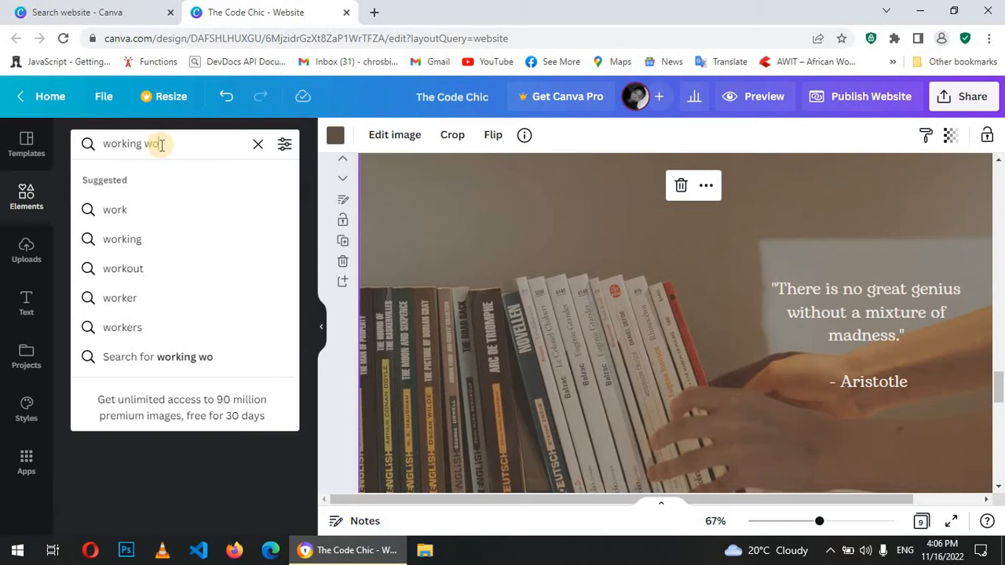
type("man")
key("Return")
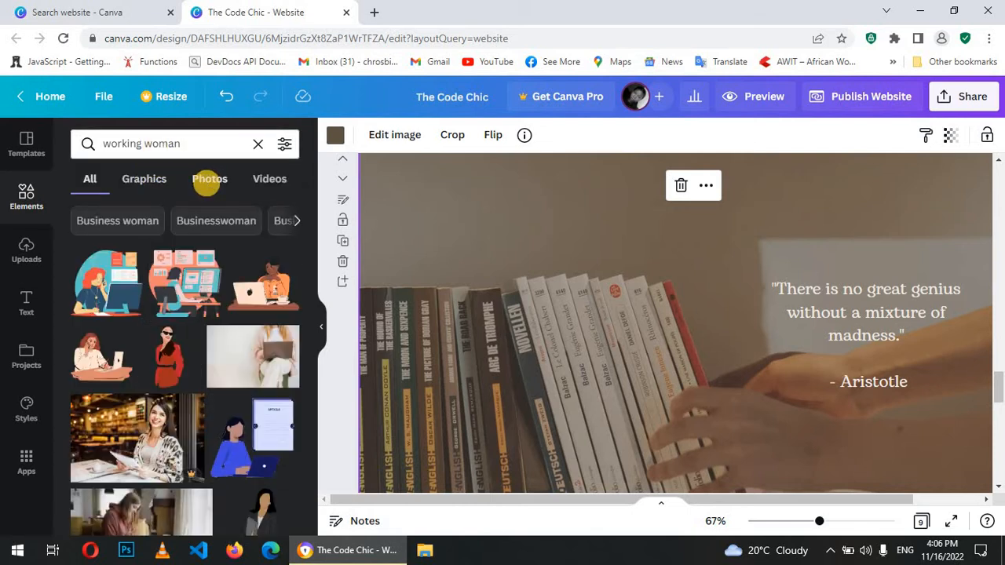
left_click(209, 187)
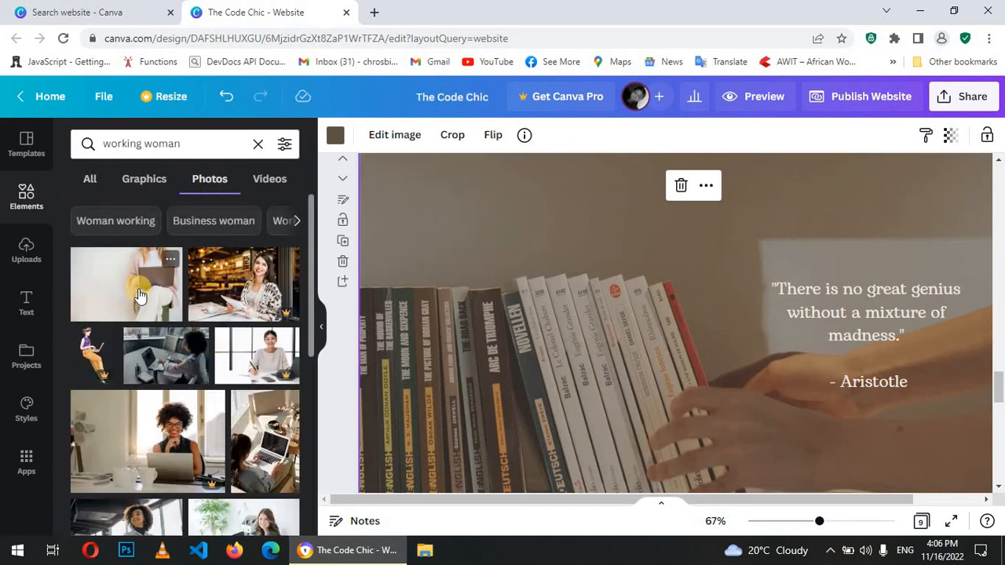
Replace the Aristotle quote page's background with the photo of a woman in a blue shirt beside a chart-filled monitor.
scroll(140, 295, "down", 1)
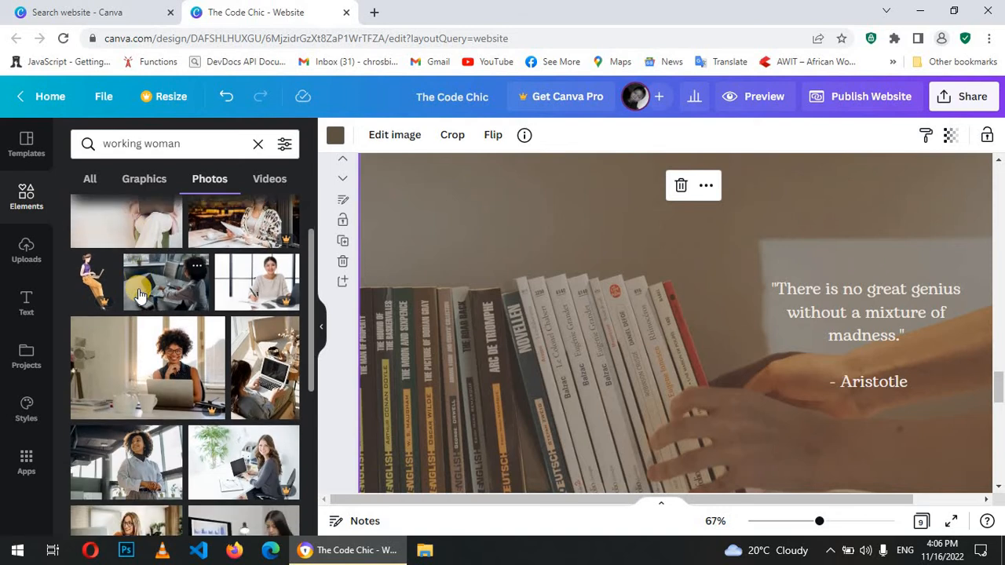
scroll(140, 295, "down", 2)
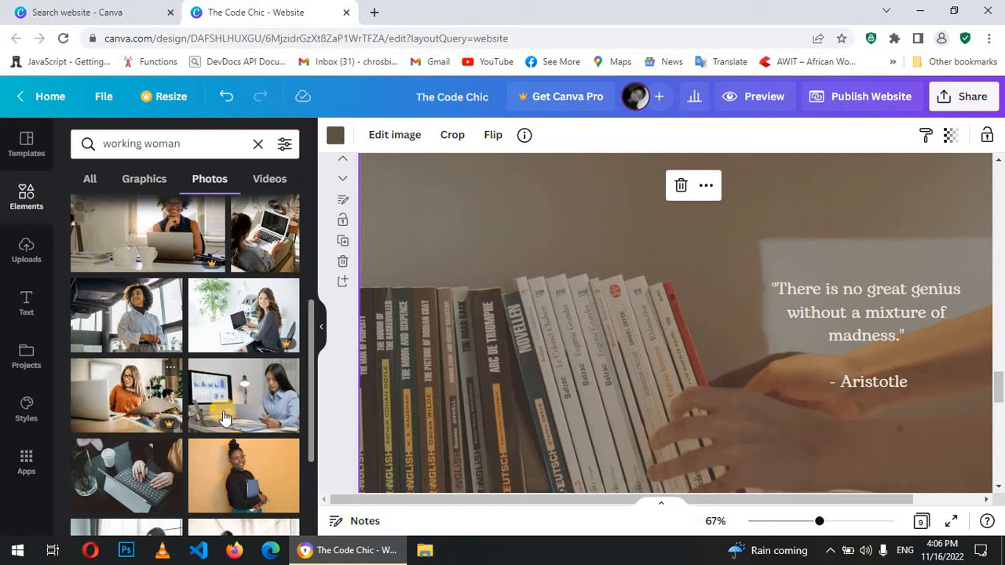
left_click_drag(224, 403, 463, 227)
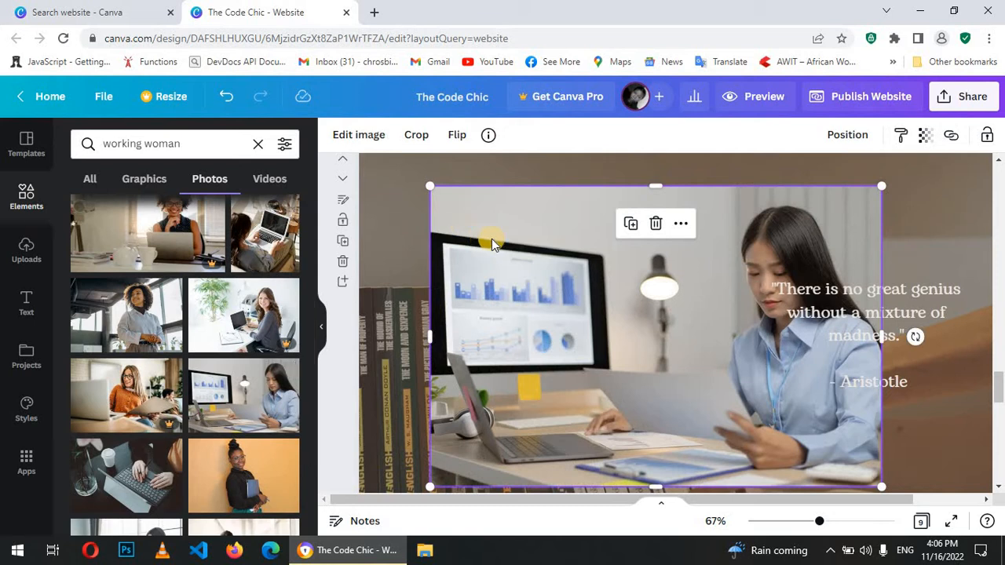
right_click(491, 239)
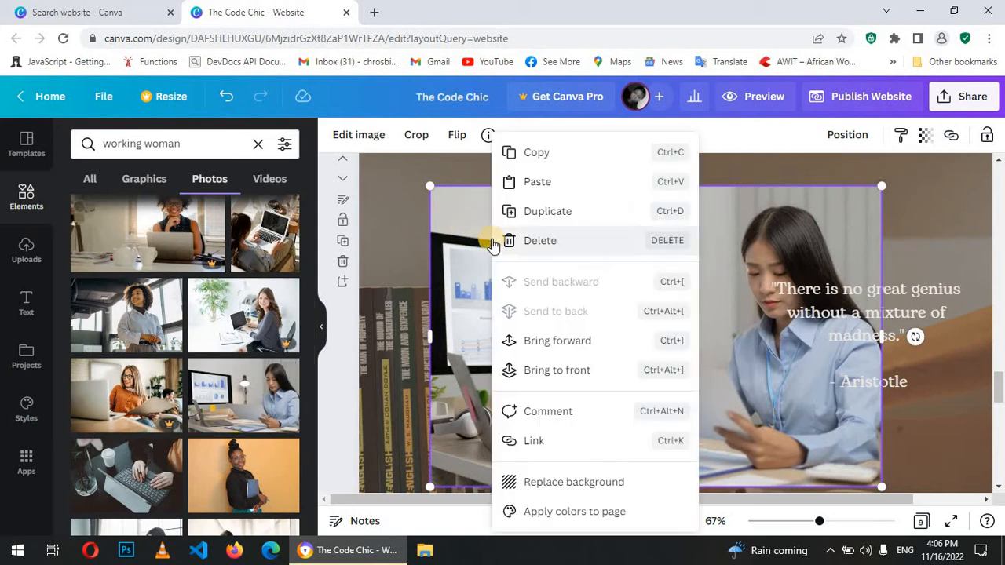
left_click(576, 489)
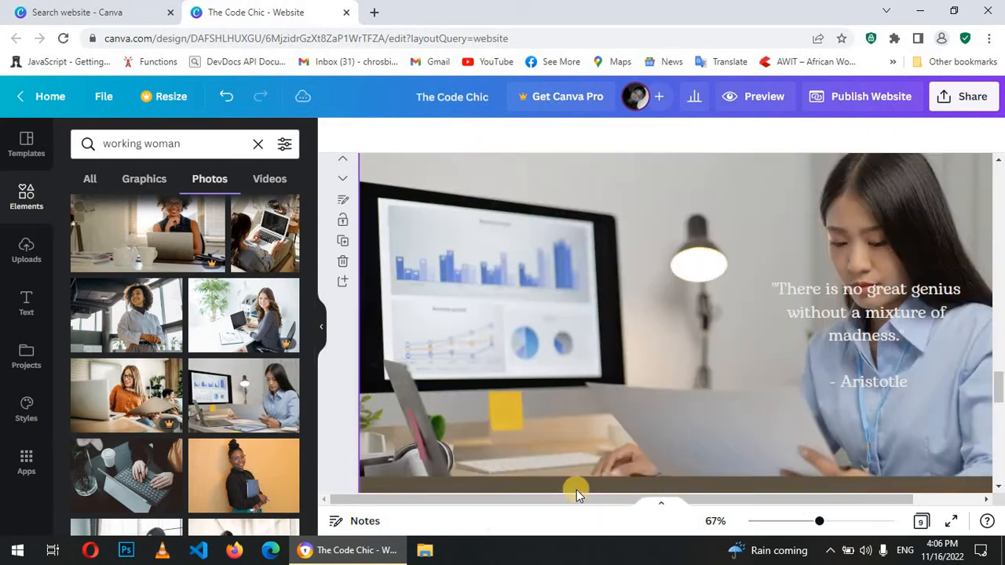
Set the transparency of the quote page's new background photo to 40.
left_click(498, 224)
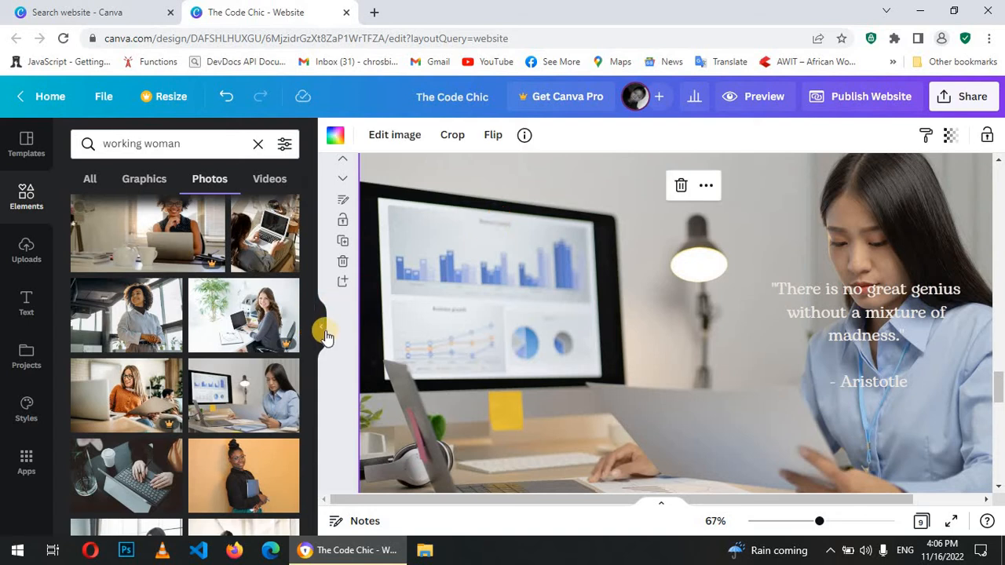
left_click(321, 326)
scroll(361, 280, "up", 2)
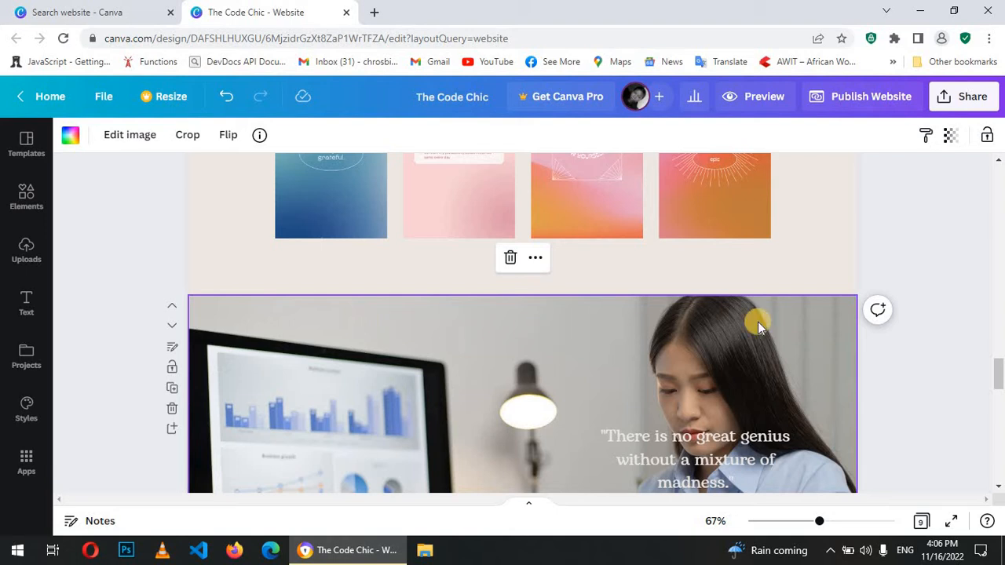
left_click(952, 137)
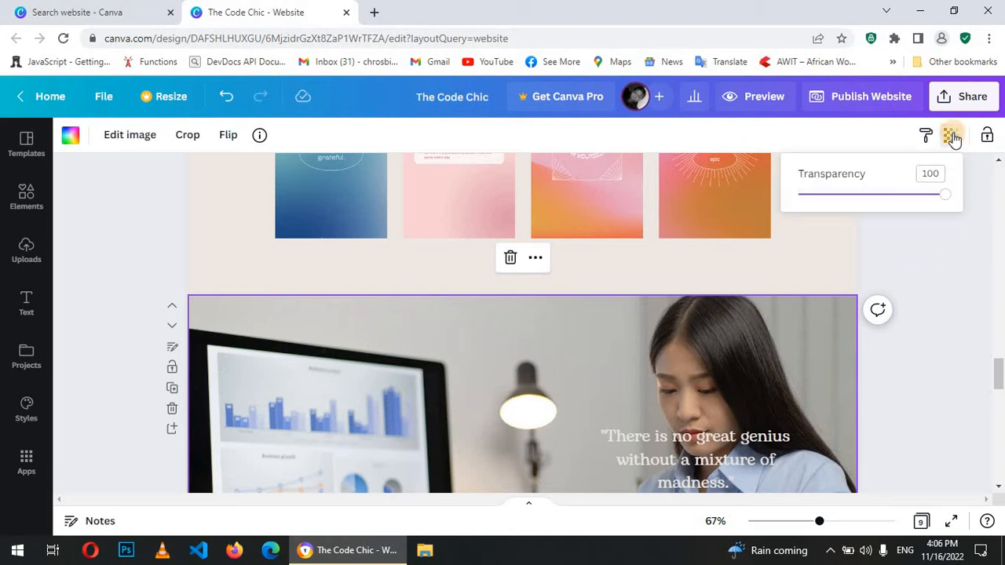
left_click_drag(948, 198, 872, 198)
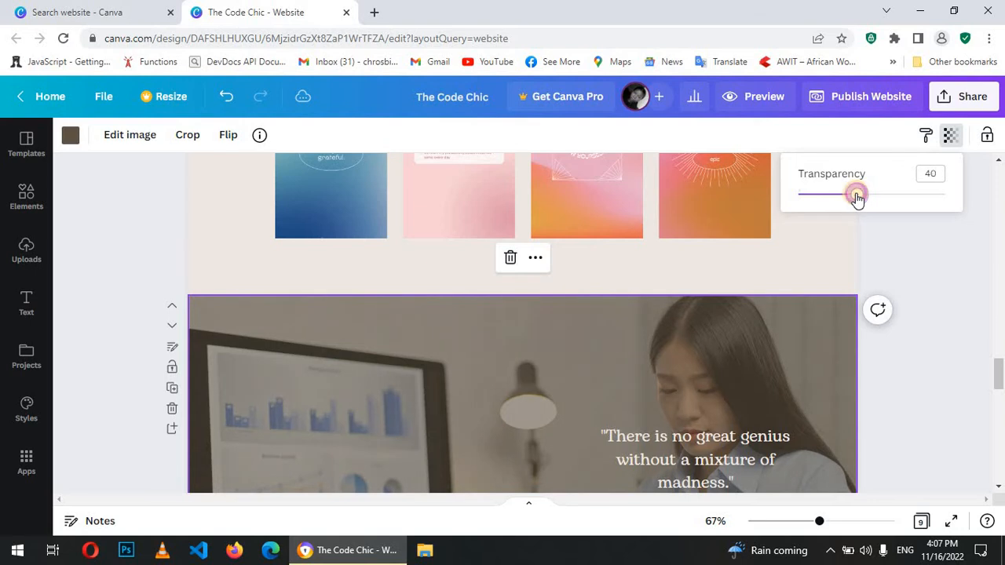
scroll(953, 305, "down", 2)
mouse_move(857, 198)
left_mouse_down()
mouse_move(833, 193)
mouse_move(856, 195)
left_mouse_up()
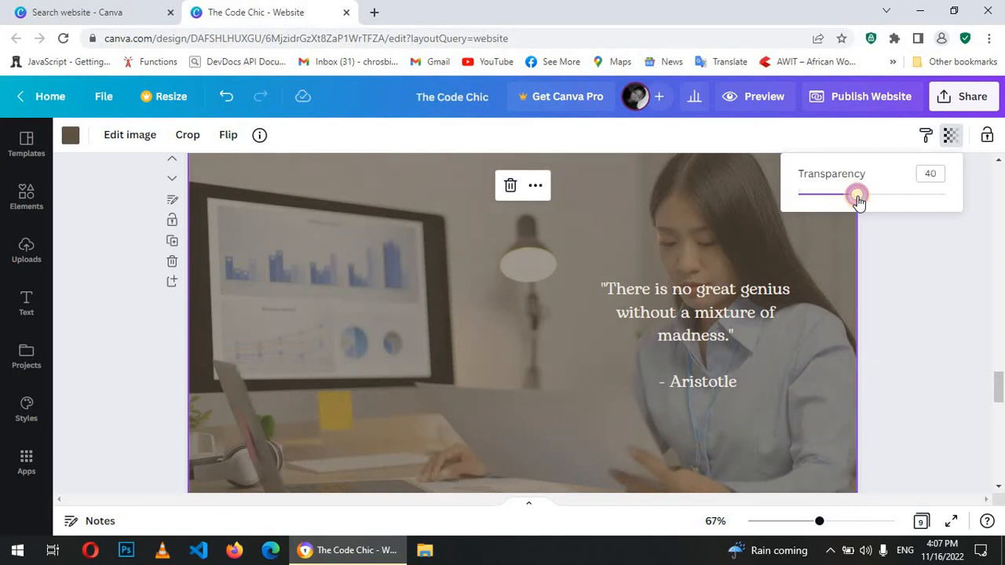
Change the quote page's background colour to the dark red from the document colours.
left_click(71, 135)
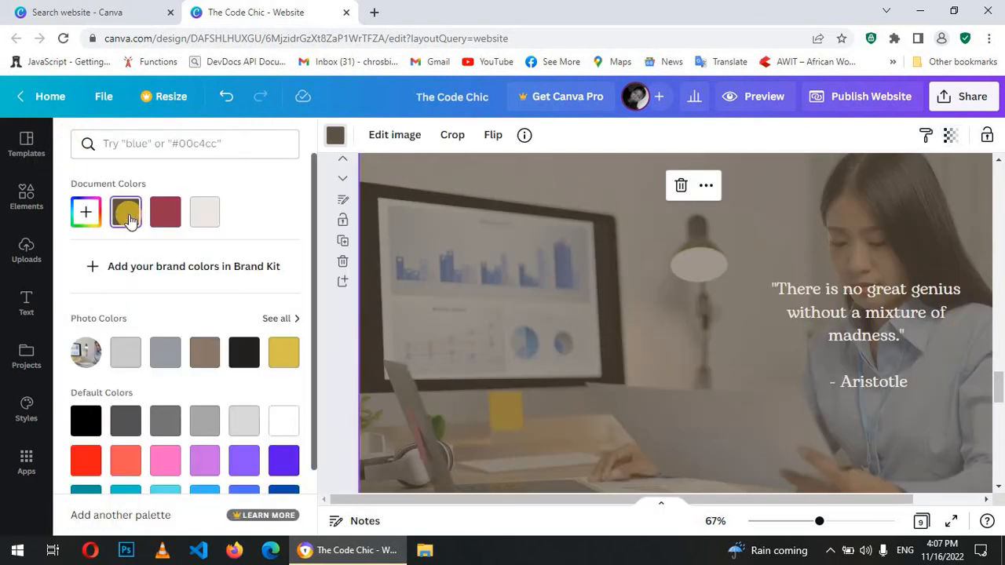
left_click(163, 212)
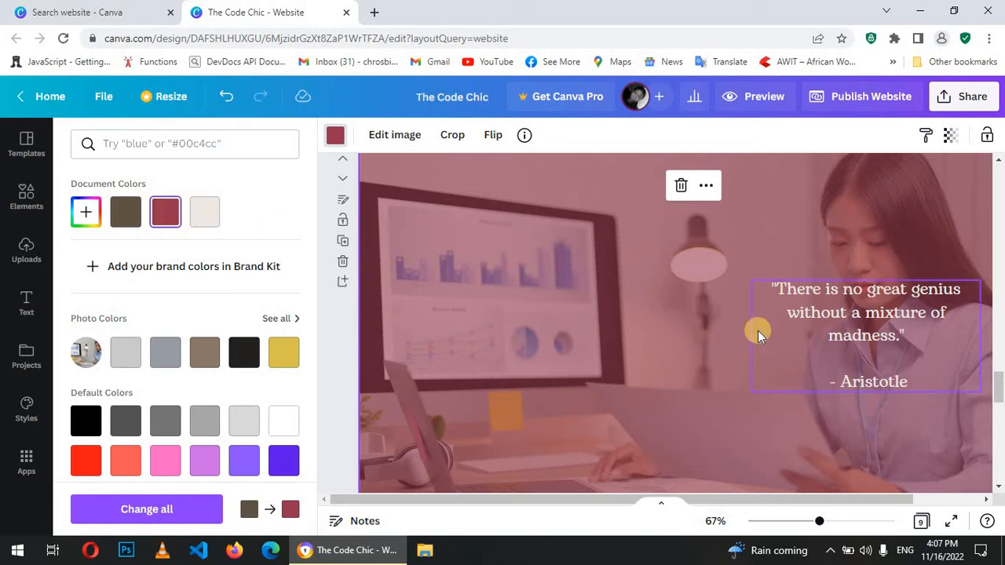
left_click(913, 327)
scroll(913, 327, "up", 3)
scroll(913, 327, "up", 2)
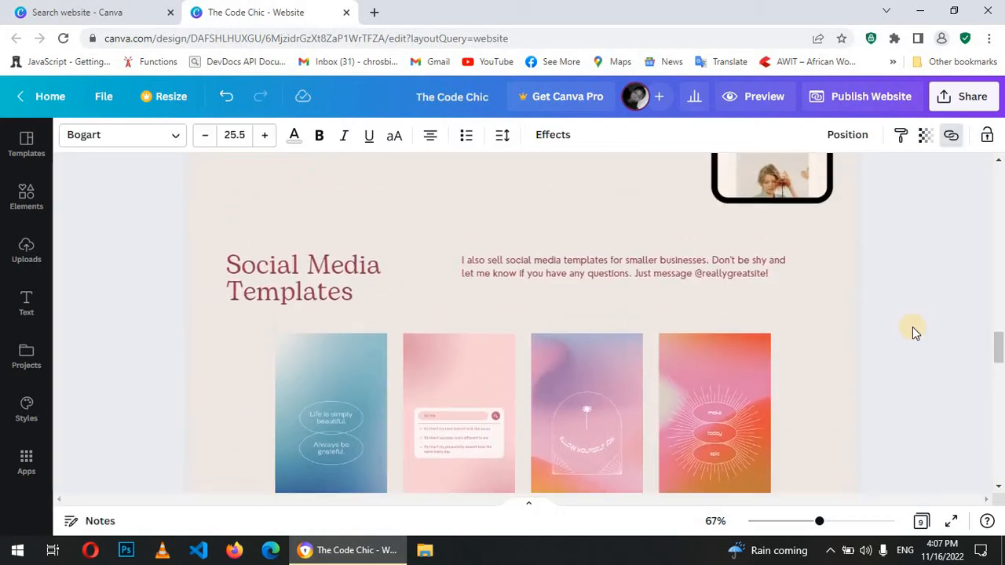
Set the transparency of the red-tinted background photo on the quote page to 53.
scroll(912, 327, "down", 5)
left_click(783, 357)
scroll(783, 357, "up", 3)
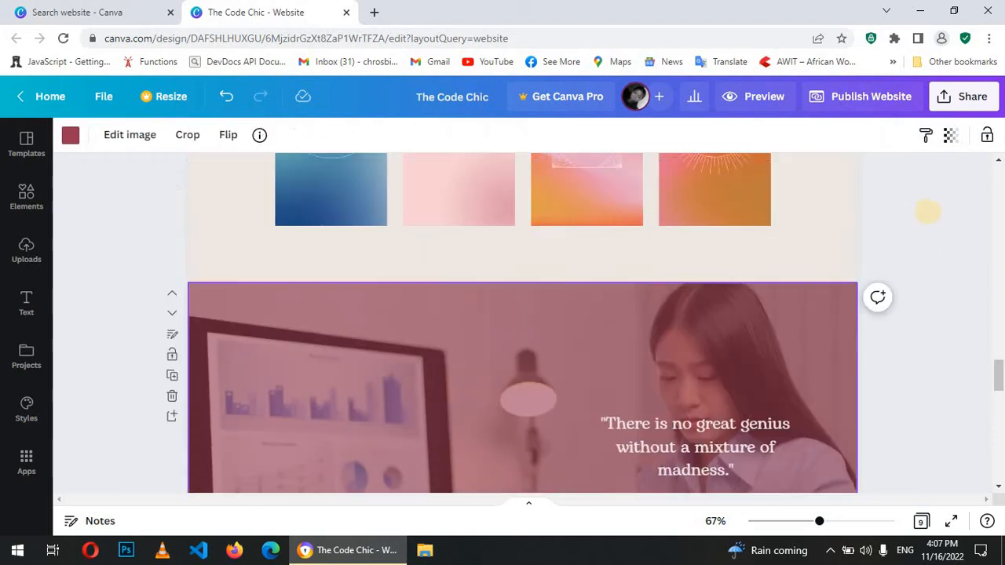
left_click(950, 135)
left_click_drag(857, 194, 877, 195)
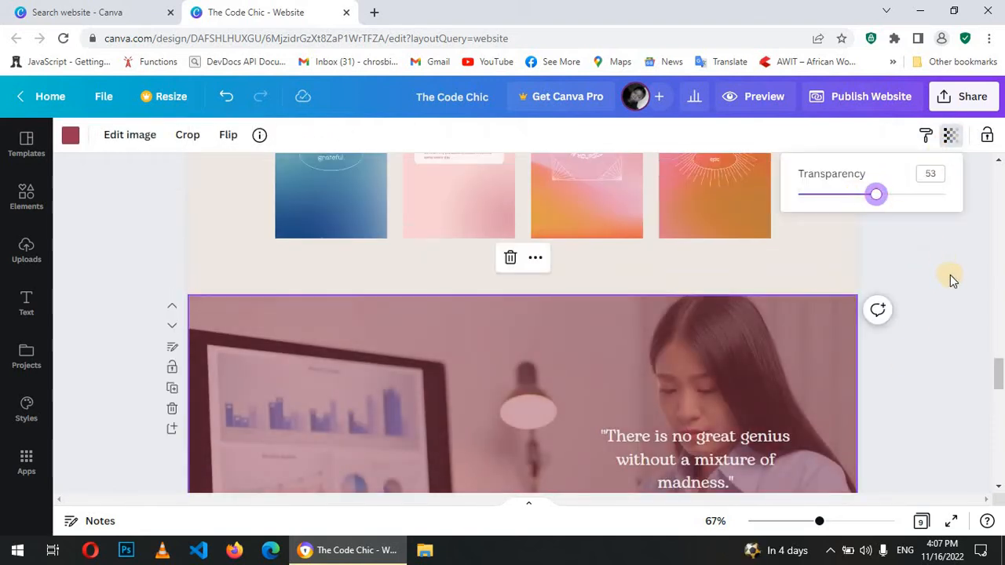
scroll(950, 275, "down", 2)
left_click(966, 351)
left_click_drag(1000, 378, 999, 454)
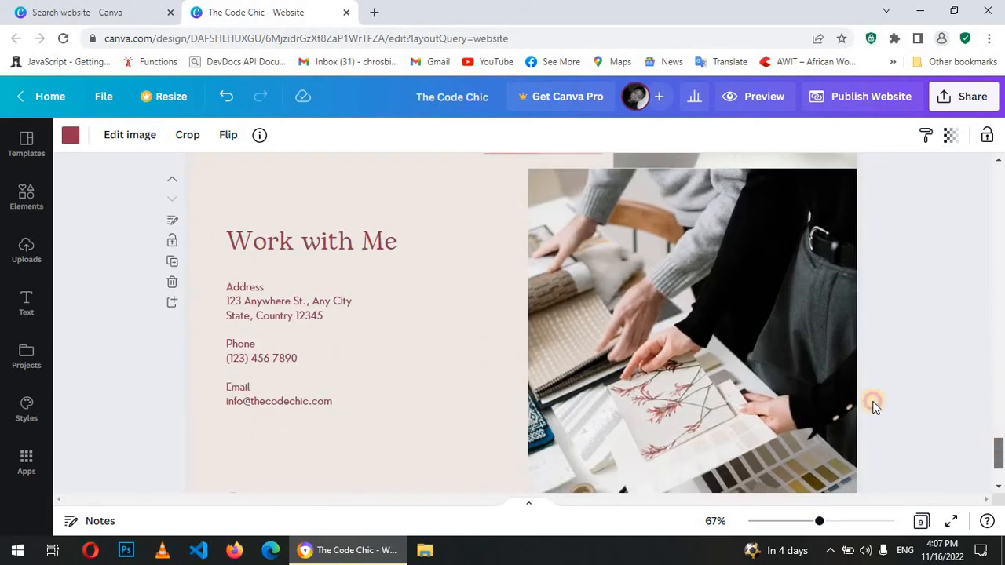
left_click(339, 327)
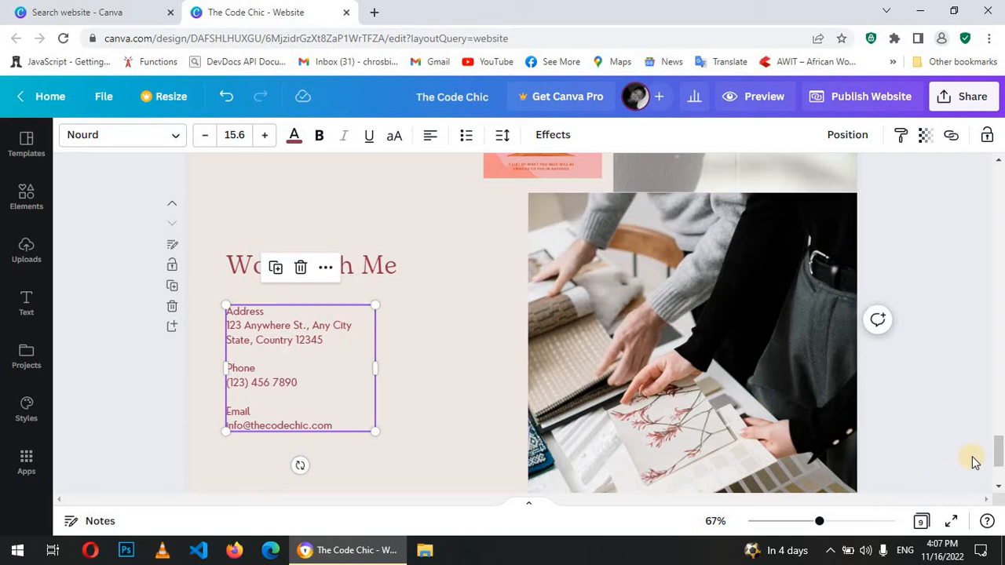
left_click_drag(1000, 459, 999, 148)
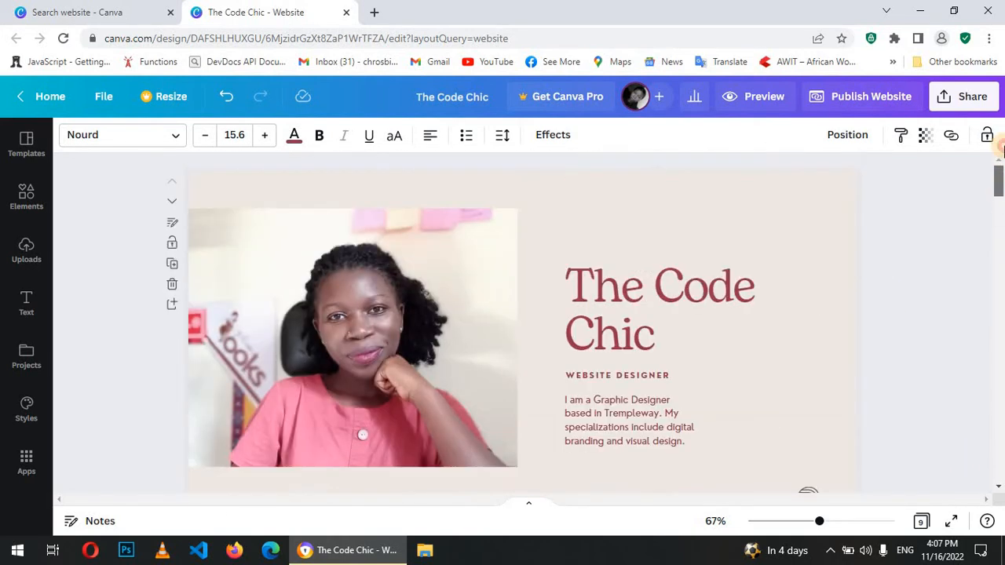
Preview the website in the mobile layout and examine its sections from the first page to Website Design.
left_click(763, 96)
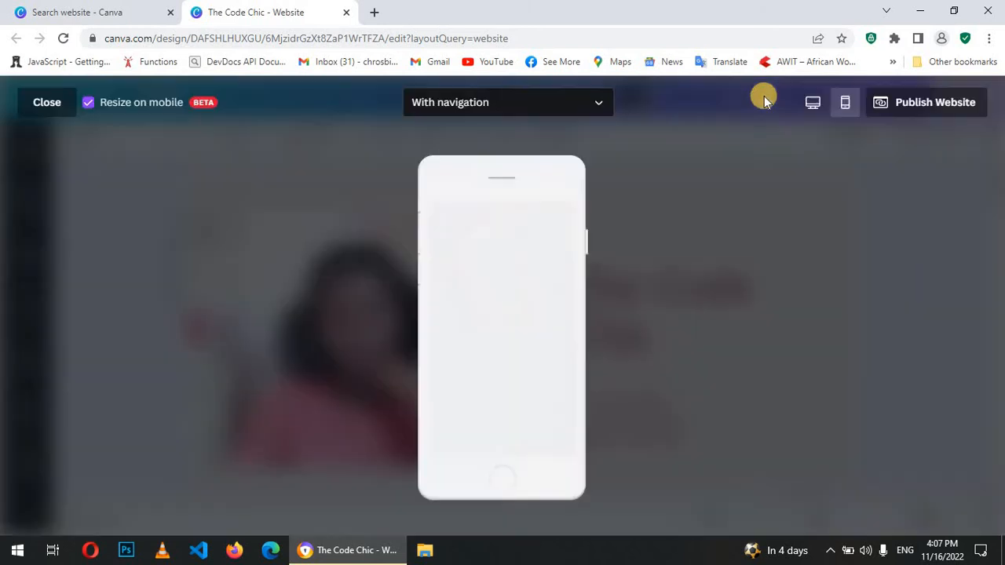
scroll(505, 320, "down", 3)
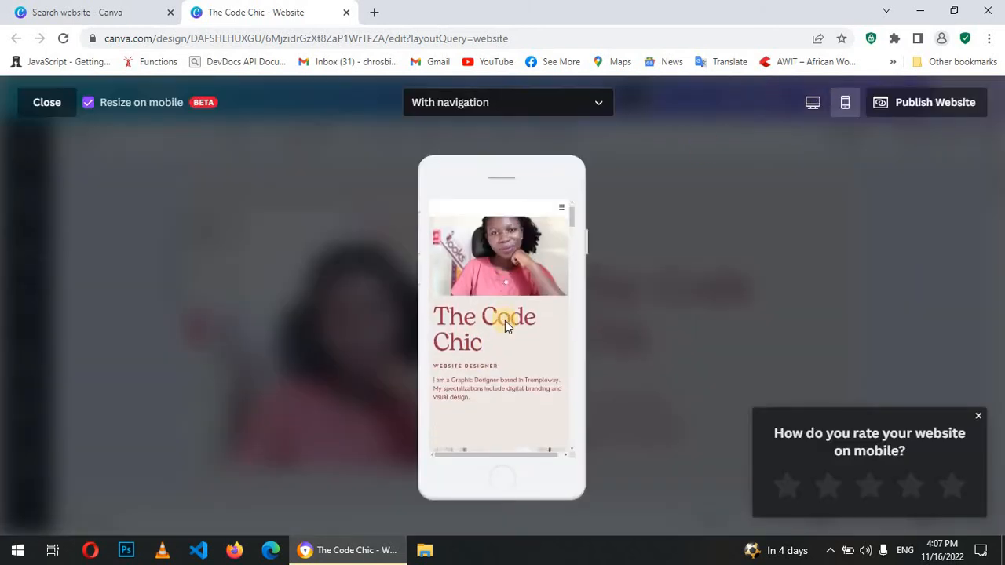
scroll(505, 321, "down", 5)
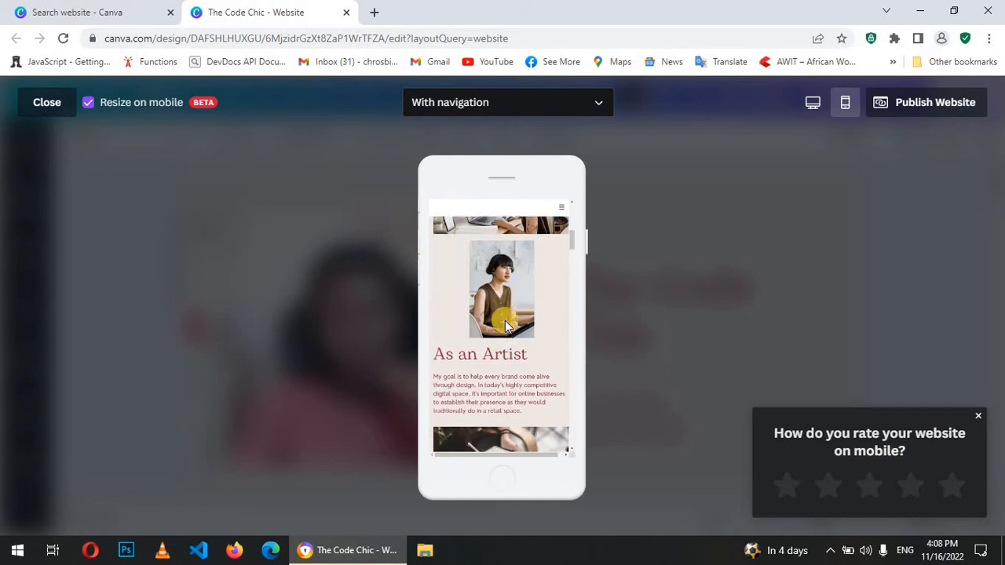
scroll(506, 320, "down", 5)
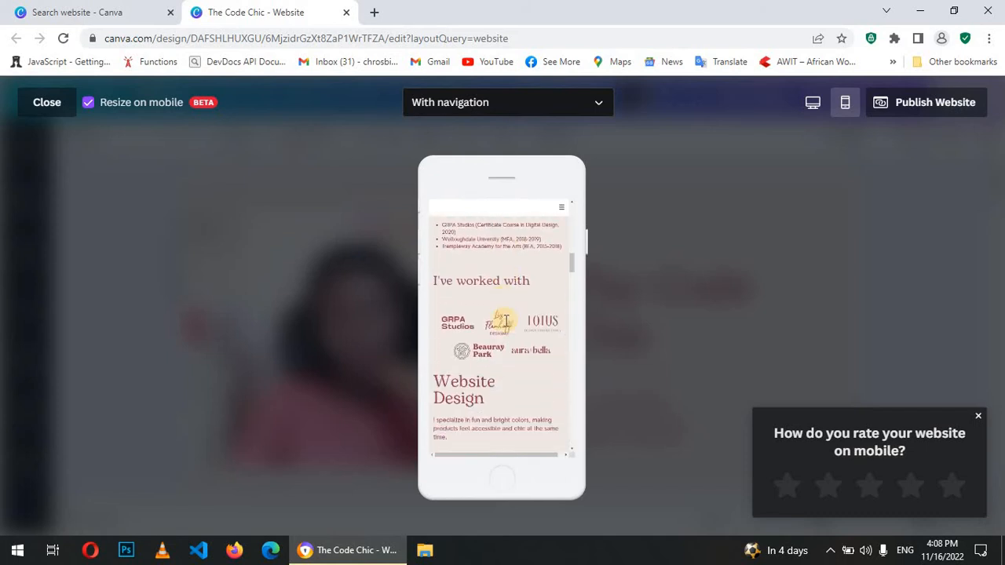
Preview the desktop layout, test the Home, About, Background, Portfolio and Contact links, and close the preview.
left_click(809, 101)
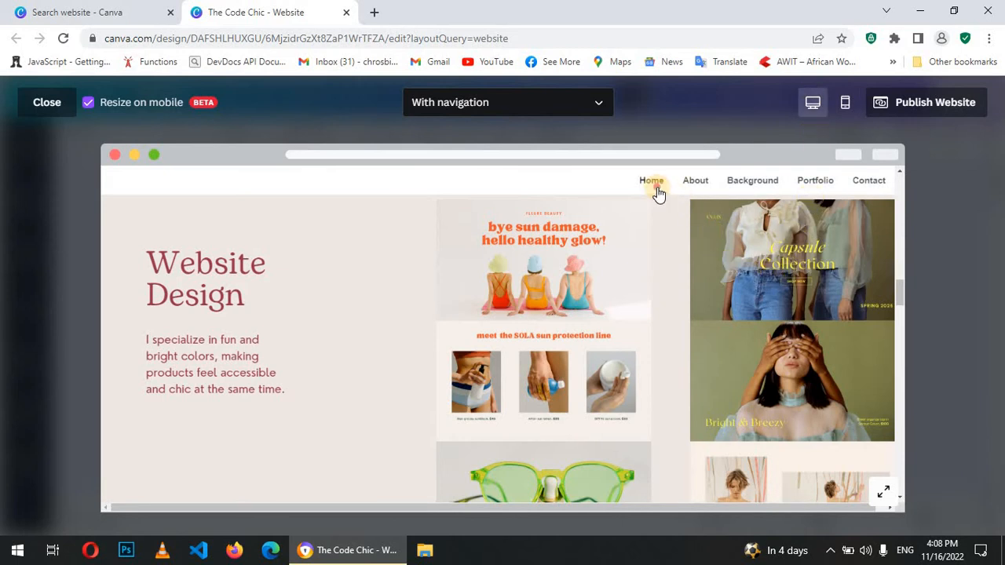
left_click(657, 191)
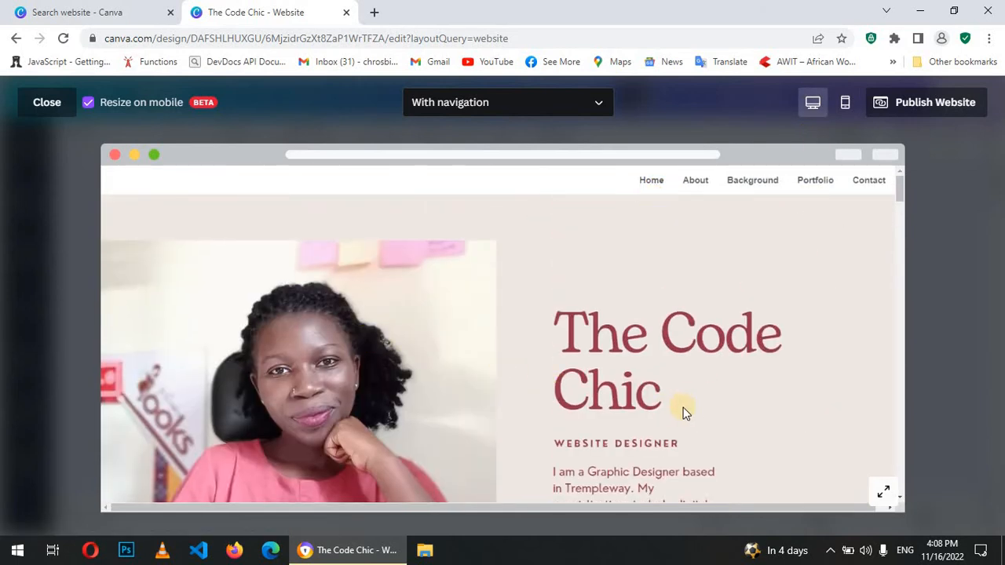
left_click(691, 182)
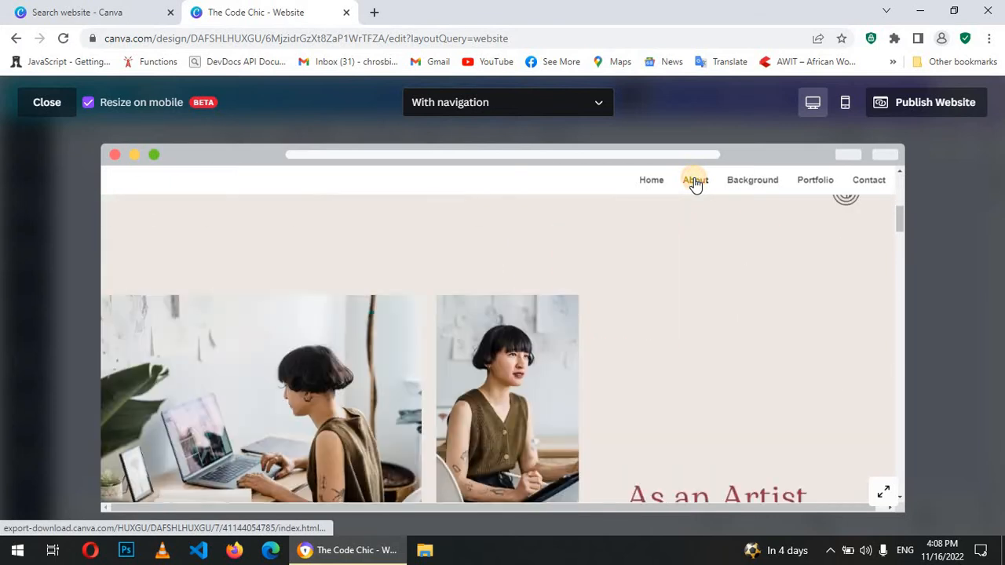
left_click(752, 180)
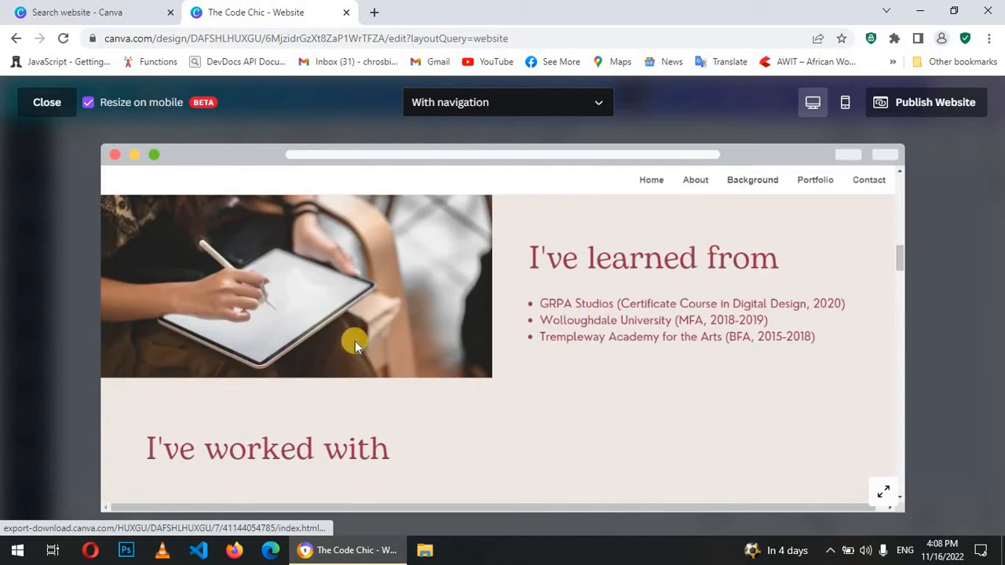
left_click(815, 180)
left_click(867, 187)
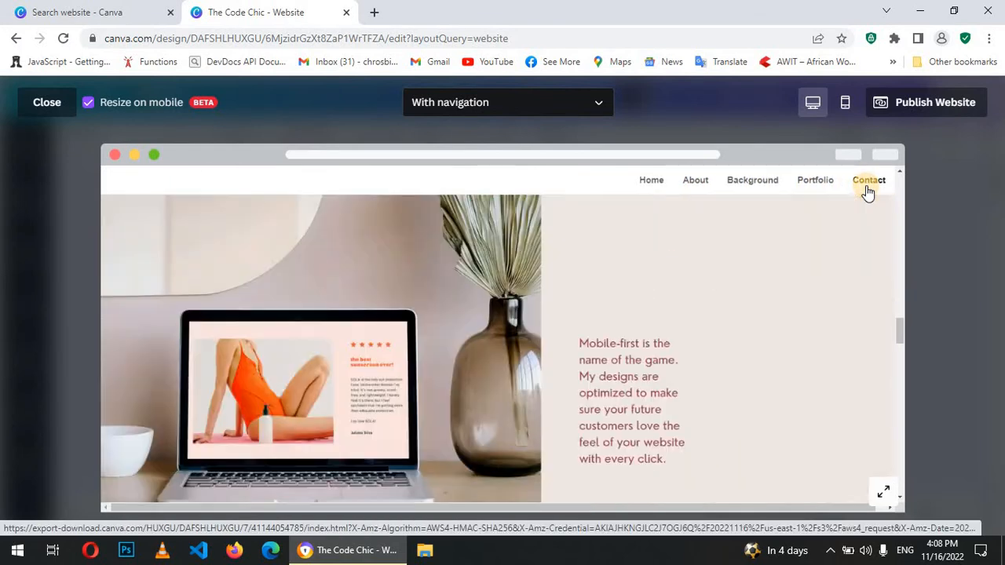
left_click(36, 108)
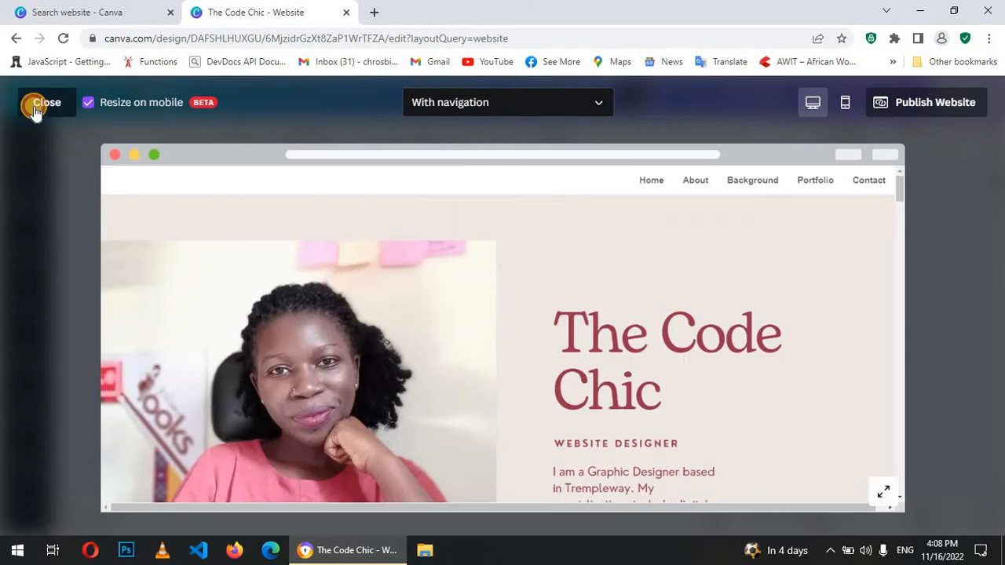
Replace the large photo in the As an Artist section with the working woman photo of a woman holding a folder against orange.
scroll(942, 297, "down", 5)
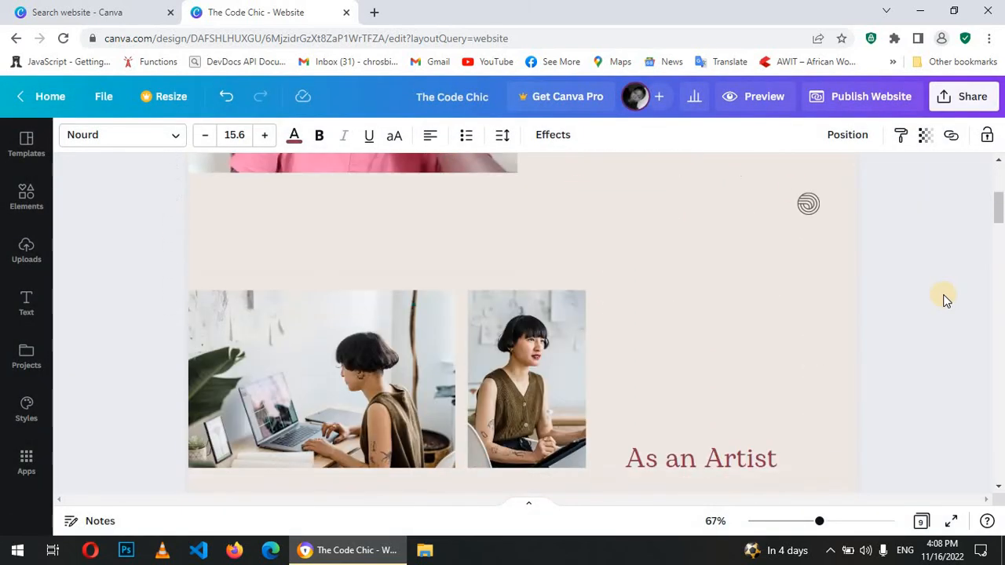
scroll(945, 301, "down", 2)
left_click(307, 281)
scroll(834, 303, "up", 2)
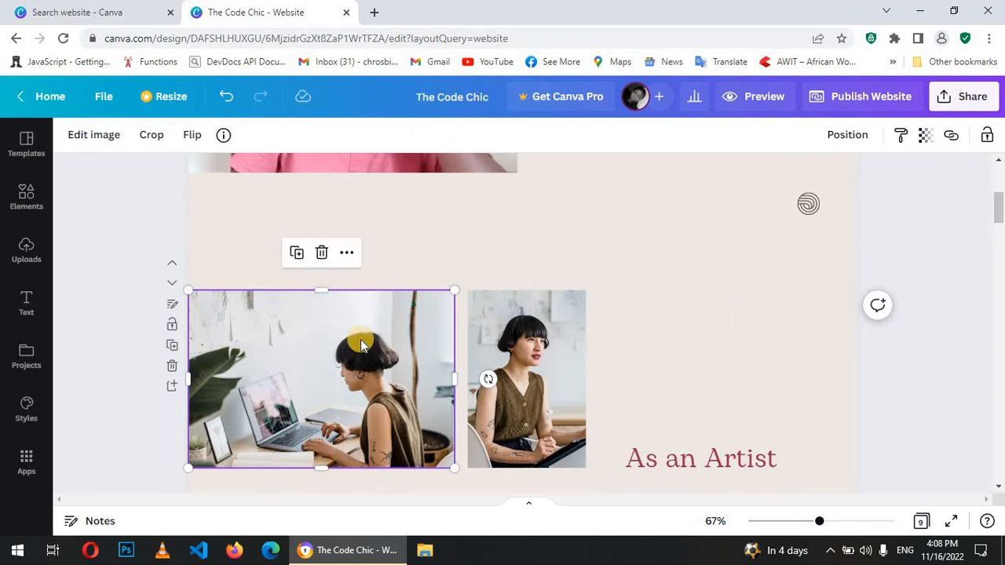
left_click(26, 208)
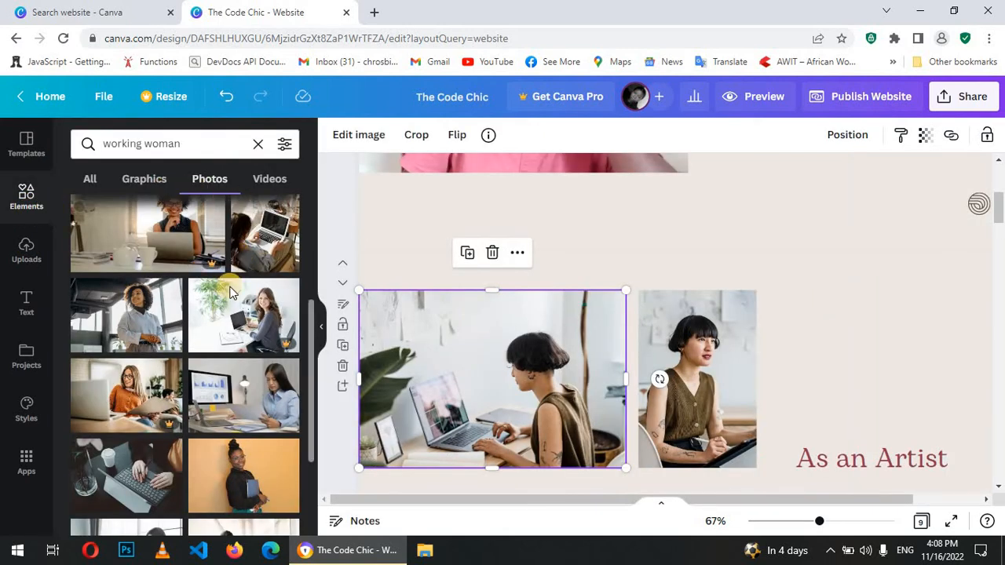
scroll(232, 337, "down", 3)
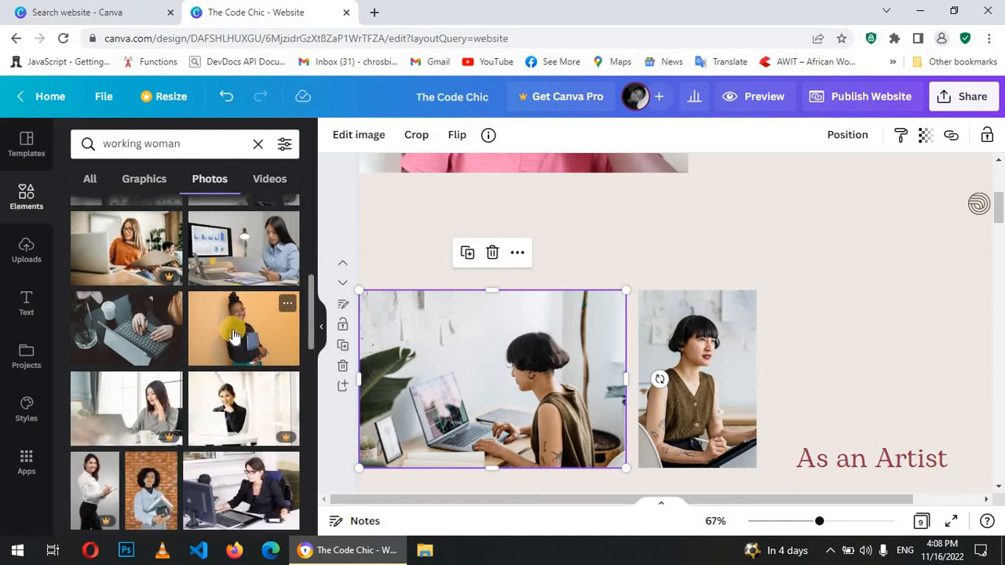
left_click_drag(236, 328, 488, 354)
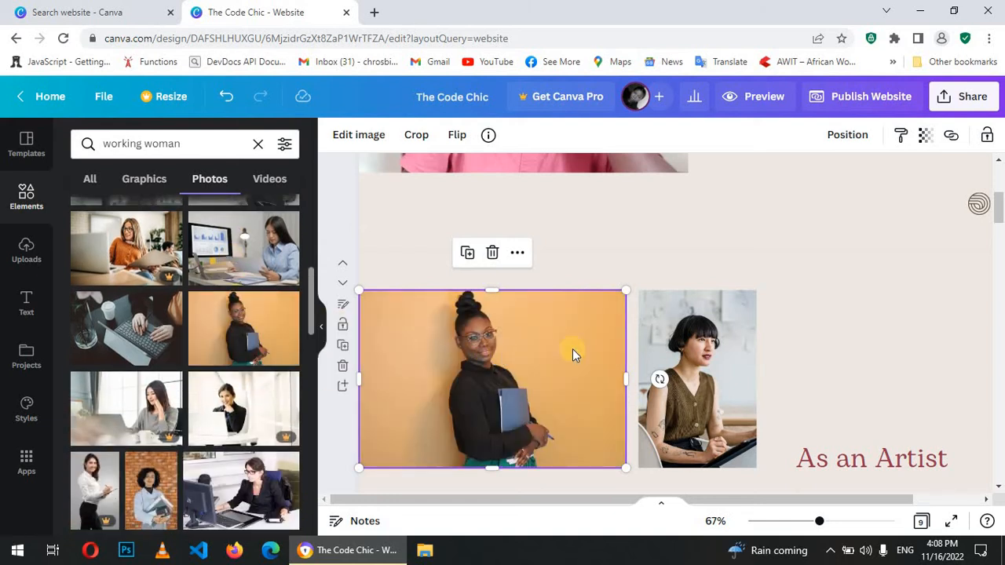
left_click(820, 351)
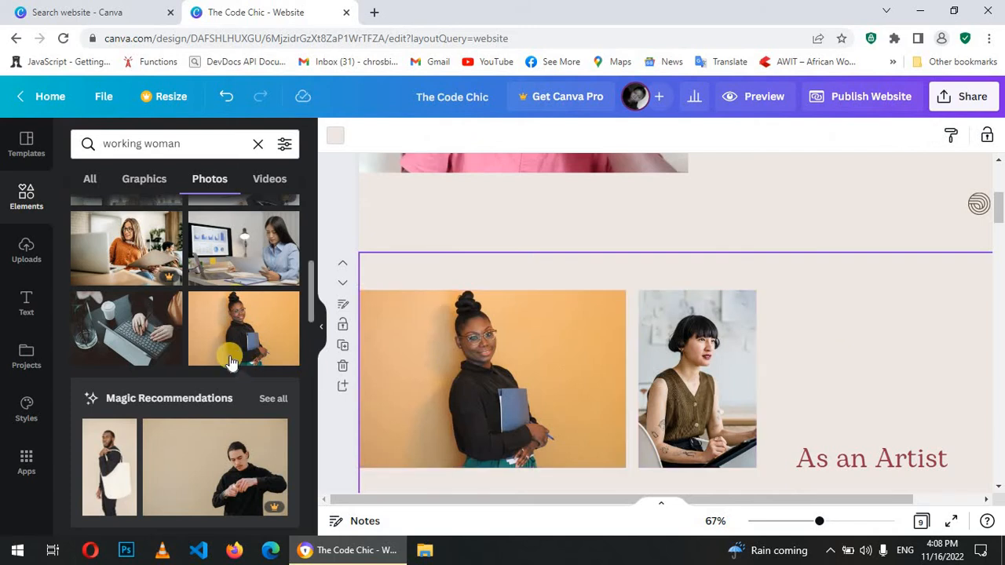
Replace the smaller photo in the As an Artist section with the photo of hands typing on a laptop.
scroll(234, 359, "down", 8)
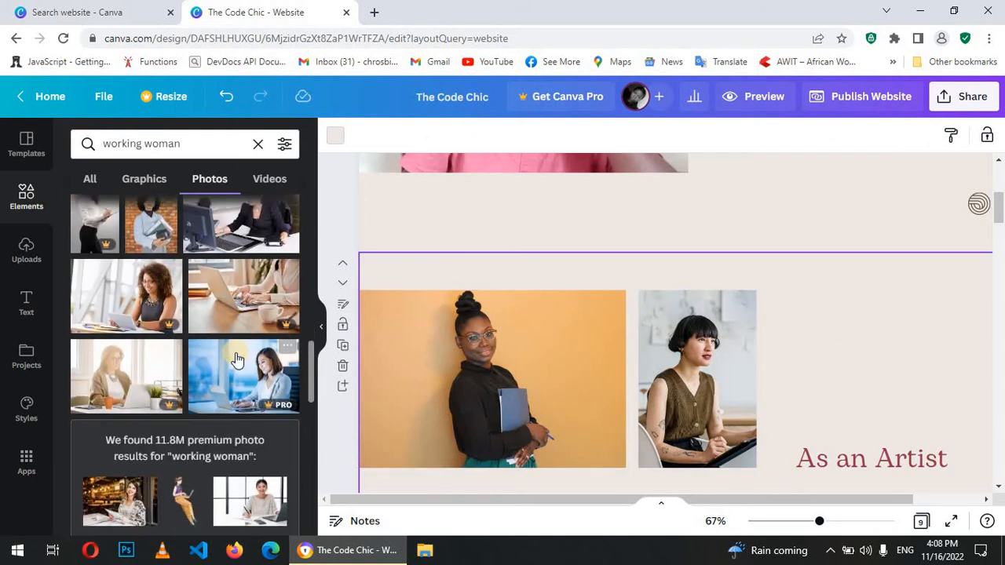
scroll(237, 360, "down", 4)
left_click_drag(240, 466, 670, 407)
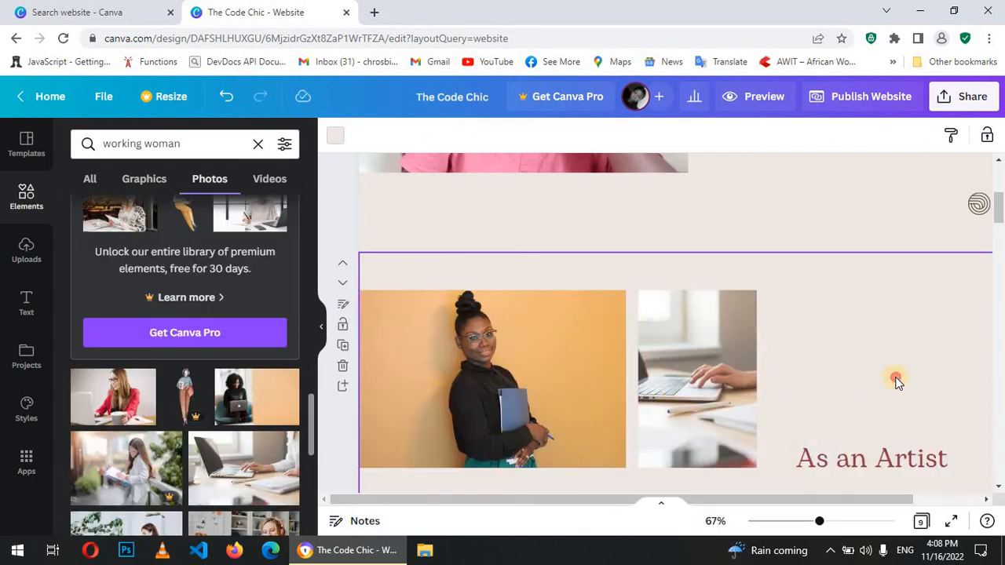
Replace the photo beside I've learned from with the dark photo of a person in a grey blazer at a laptop.
scroll(899, 354, "down", 5)
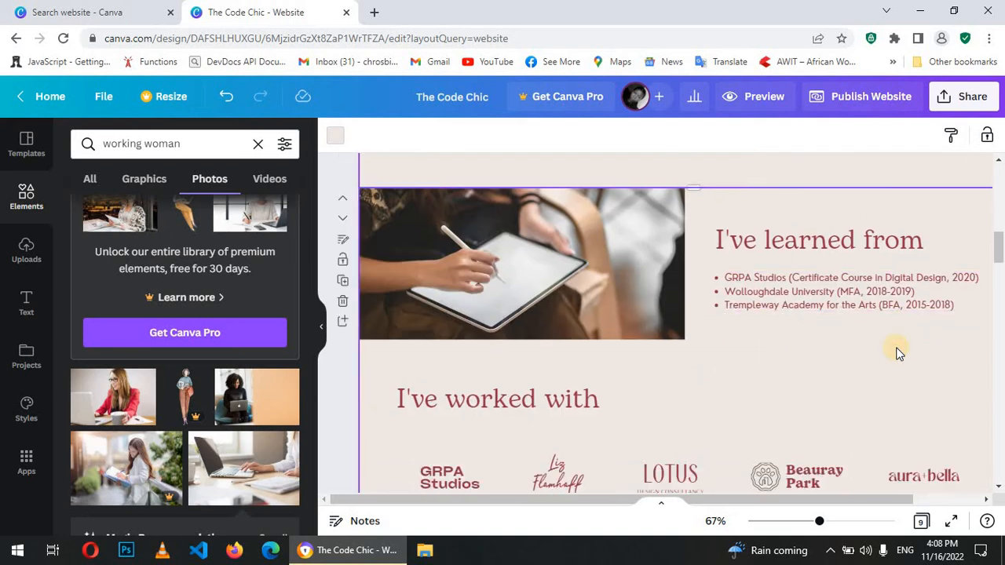
left_click(581, 291)
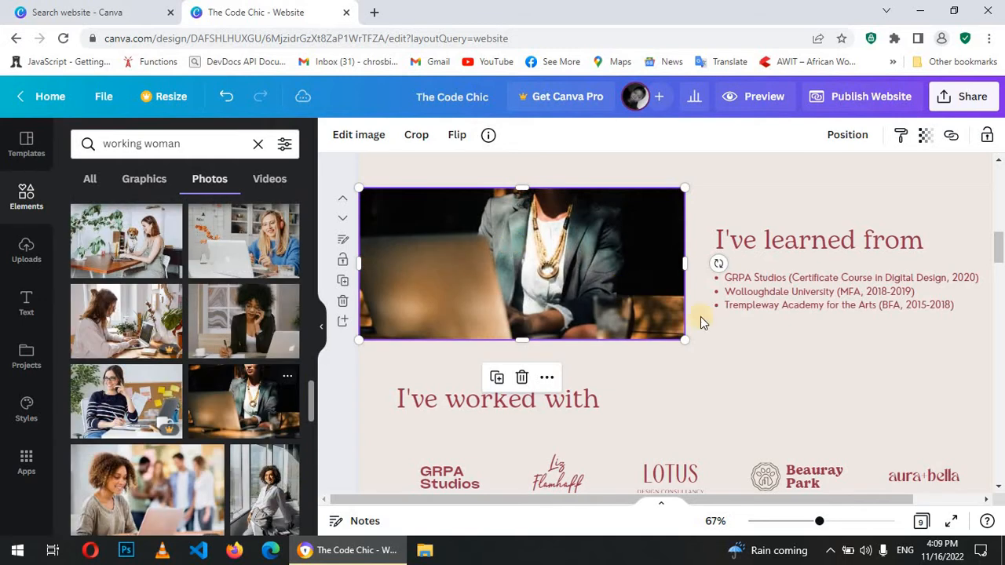
scroll(773, 352, "down", 2)
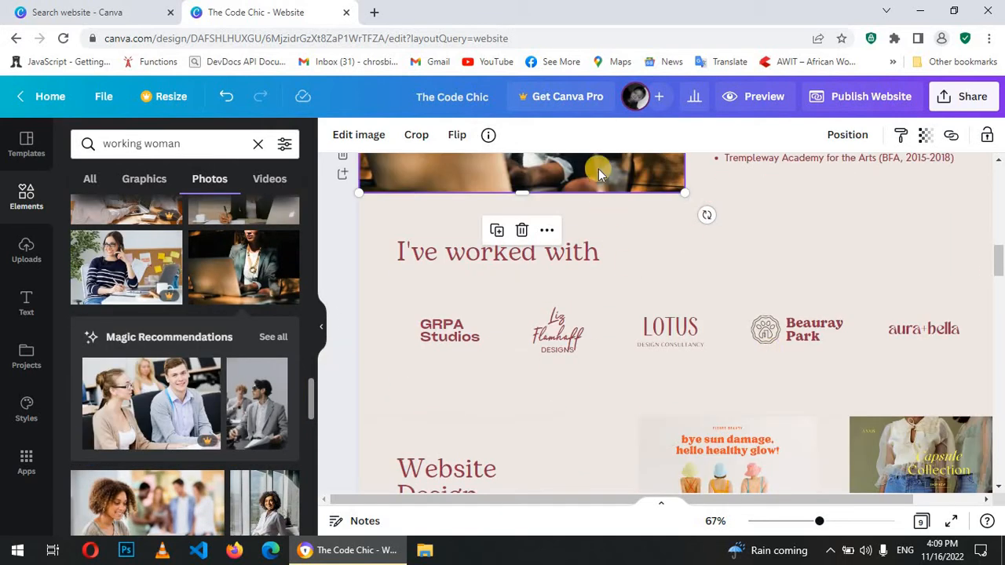
scroll(791, 242, "up", 3)
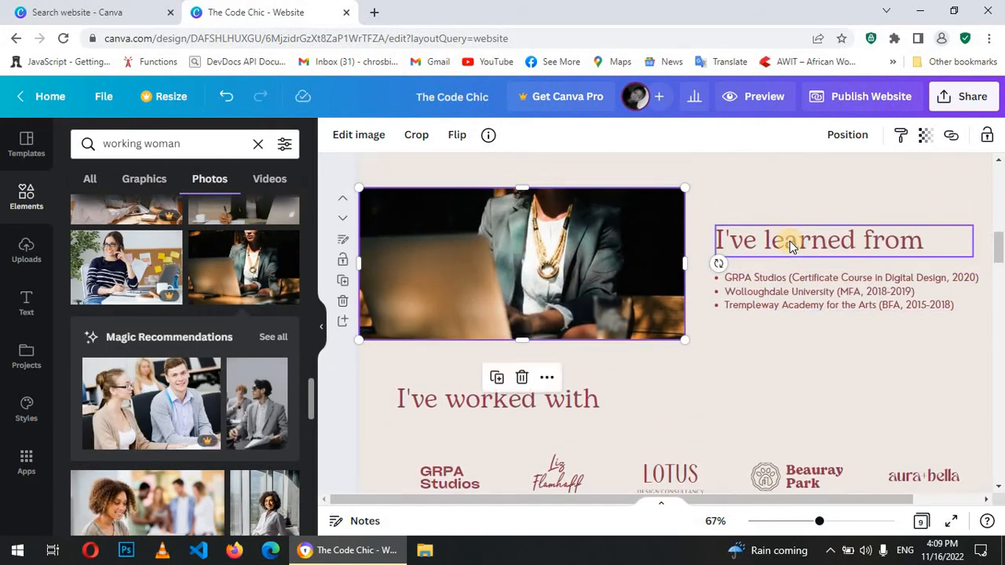
Delete the Beauray Park logo group from the I've worked with section.
scroll(714, 308, "down", 3)
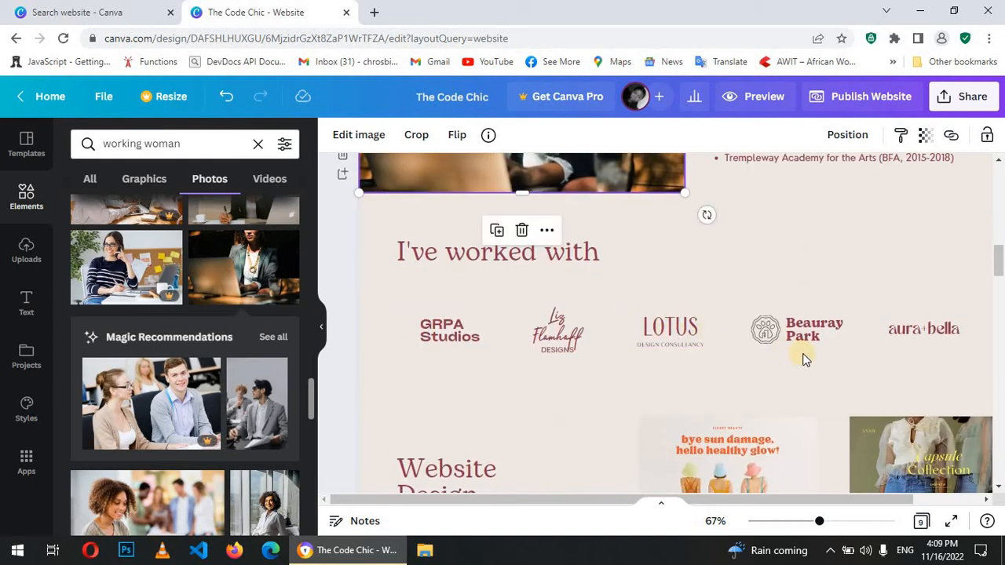
scroll(805, 350, "down", 2)
scroll(805, 350, "up", 2)
left_click(821, 322)
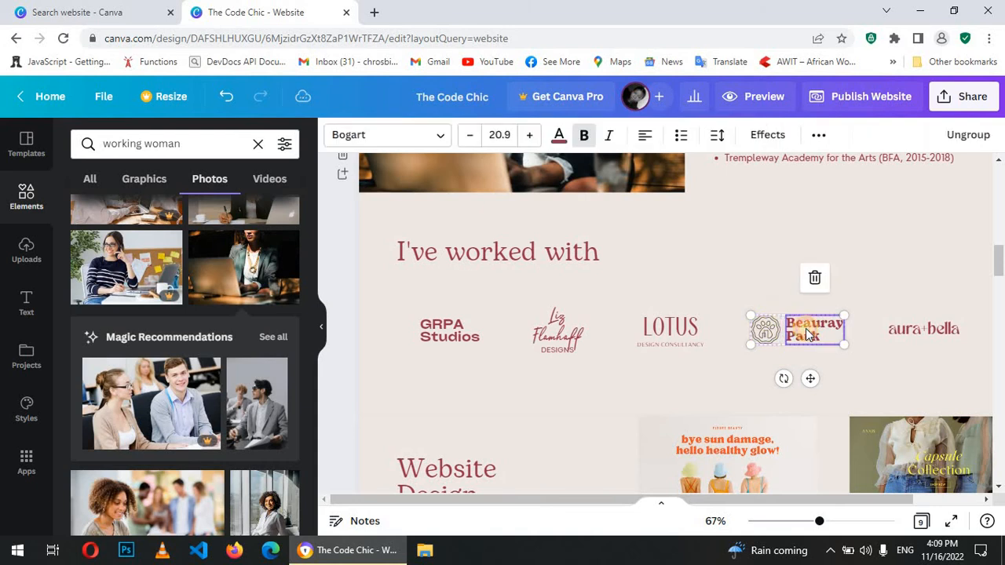
left_click(746, 329)
left_click(815, 333)
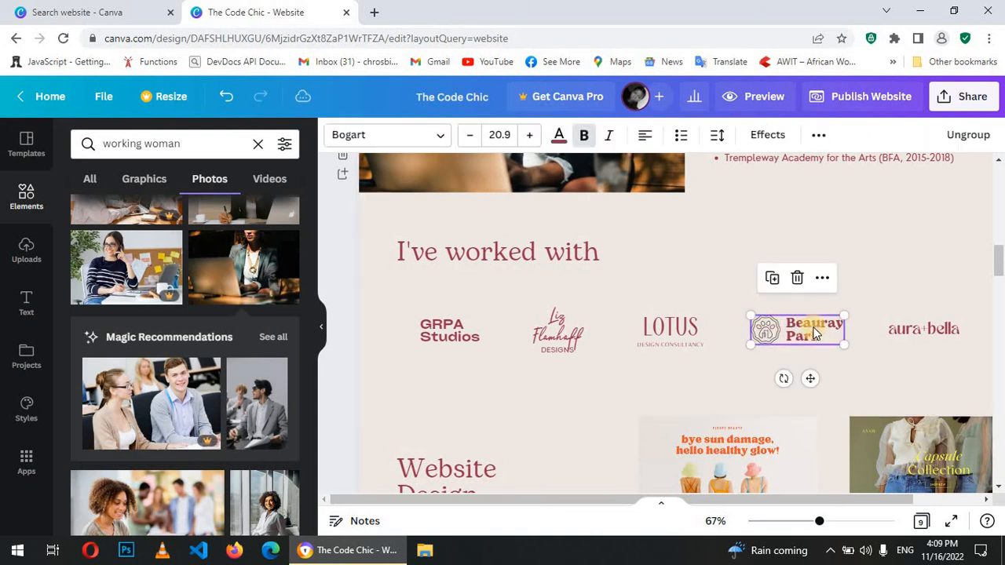
left_click(798, 279)
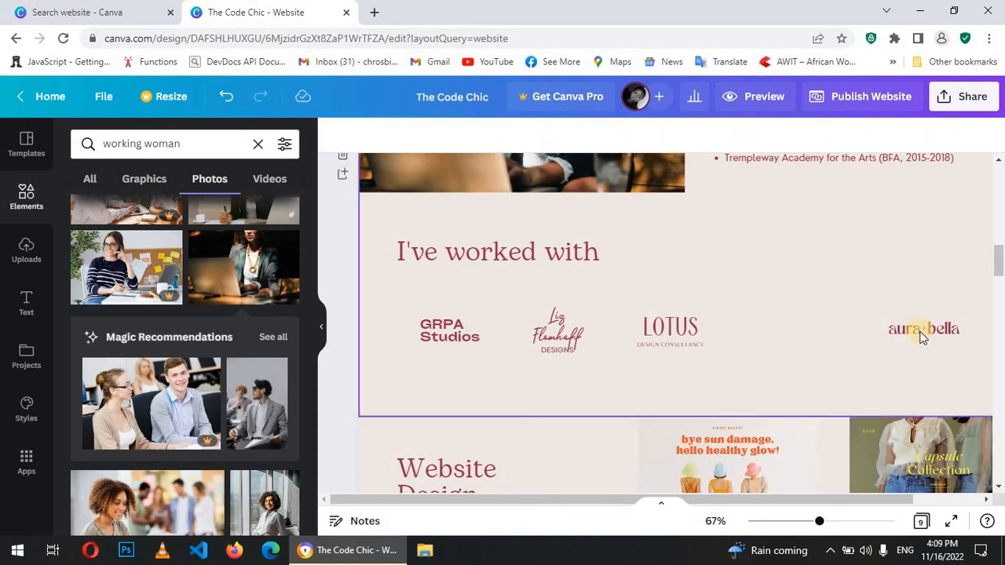
Reposition the four remaining logos under I've worked with so they spread across the full row.
left_click_drag(923, 336, 863, 326)
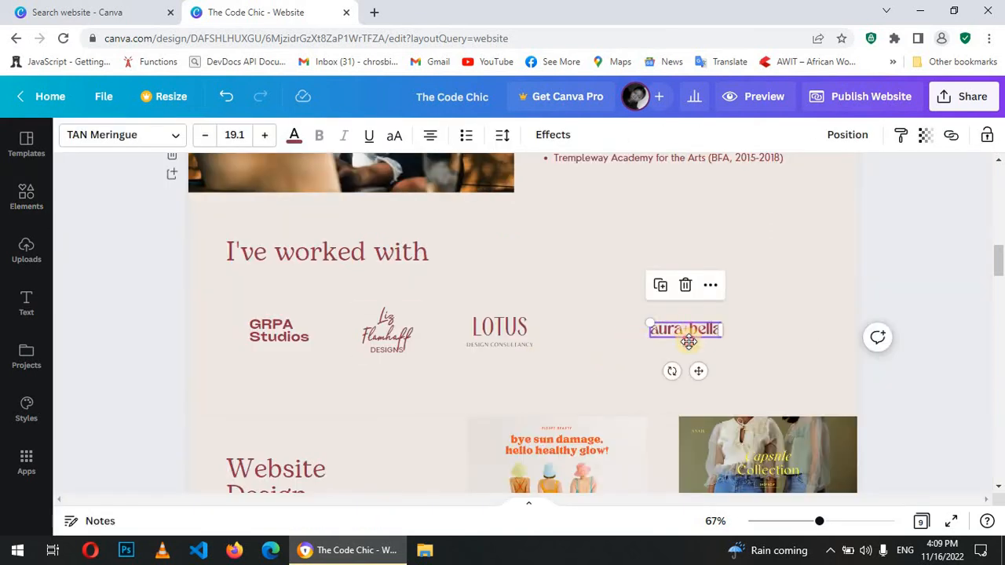
left_click_drag(689, 335, 736, 339)
left_click_drag(736, 338, 734, 339)
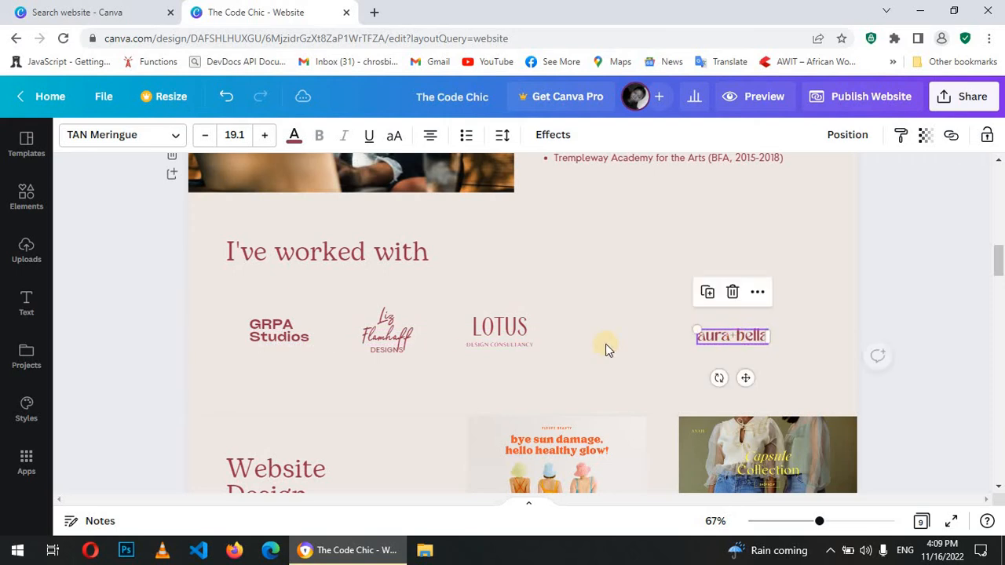
left_click_drag(490, 341, 561, 346)
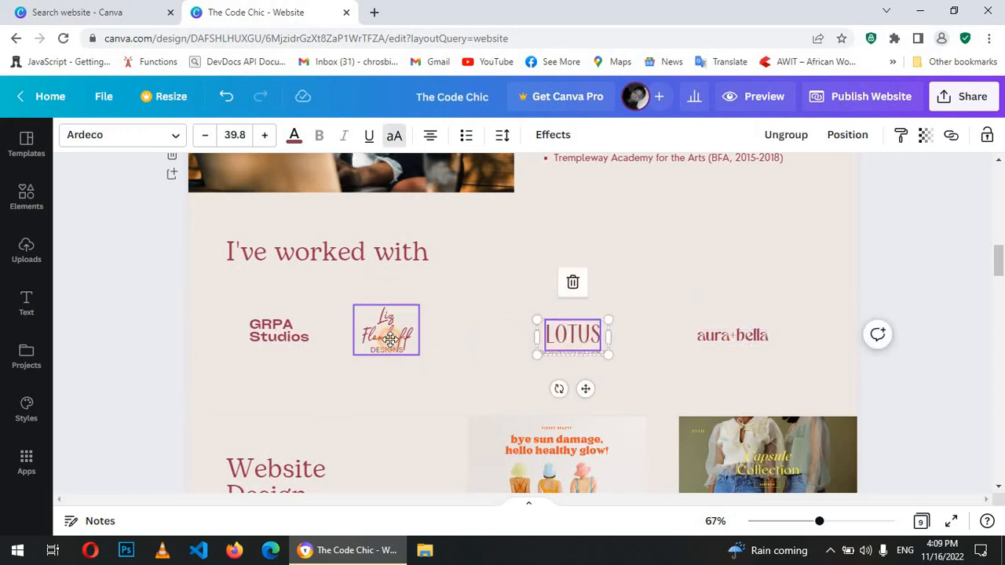
left_click_drag(390, 340, 416, 340)
left_click_drag(274, 332, 260, 328)
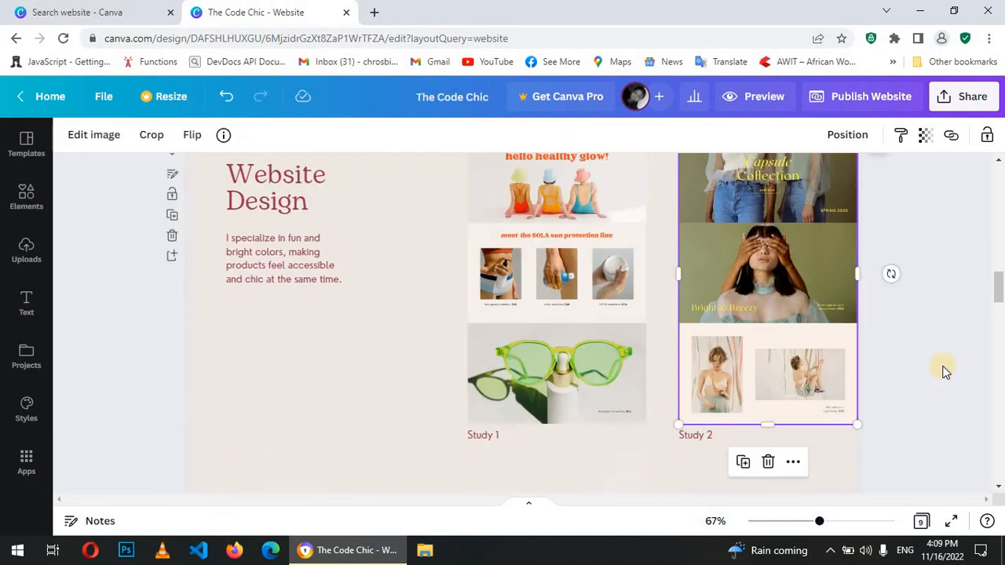
Set the Website Design description's font size to 20 and widen its text box.
scroll(945, 371, "up", 2)
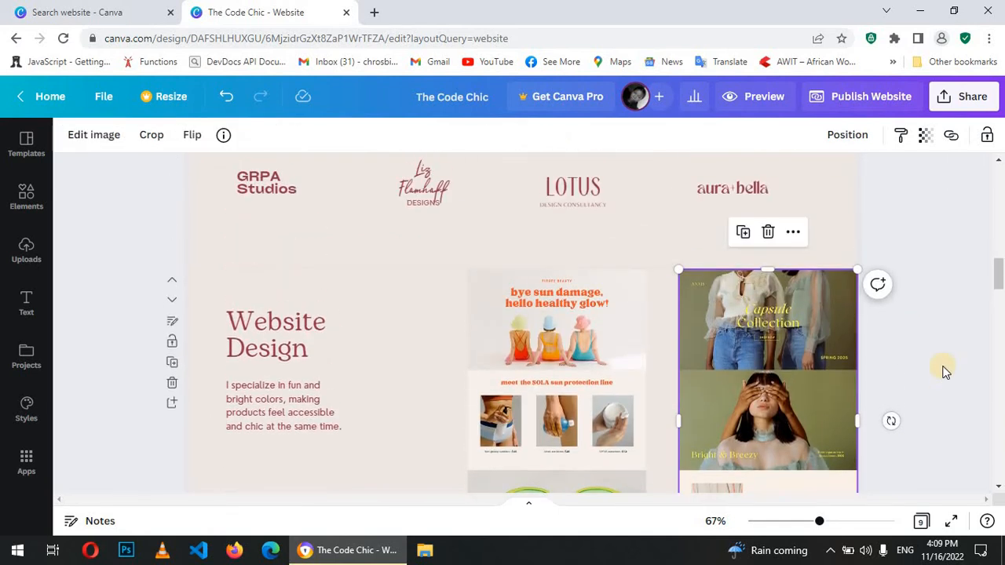
left_click(344, 408)
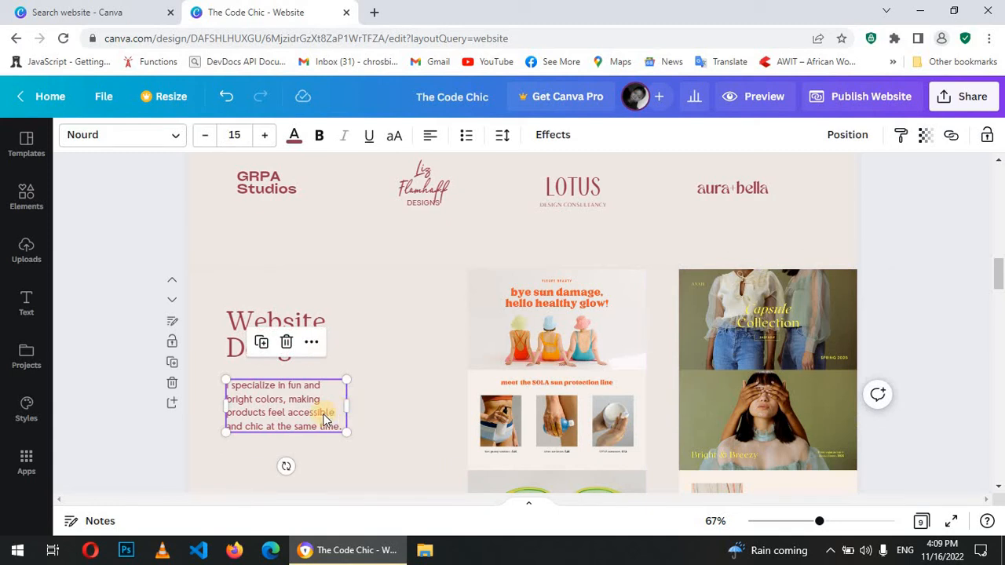
double_click(323, 414)
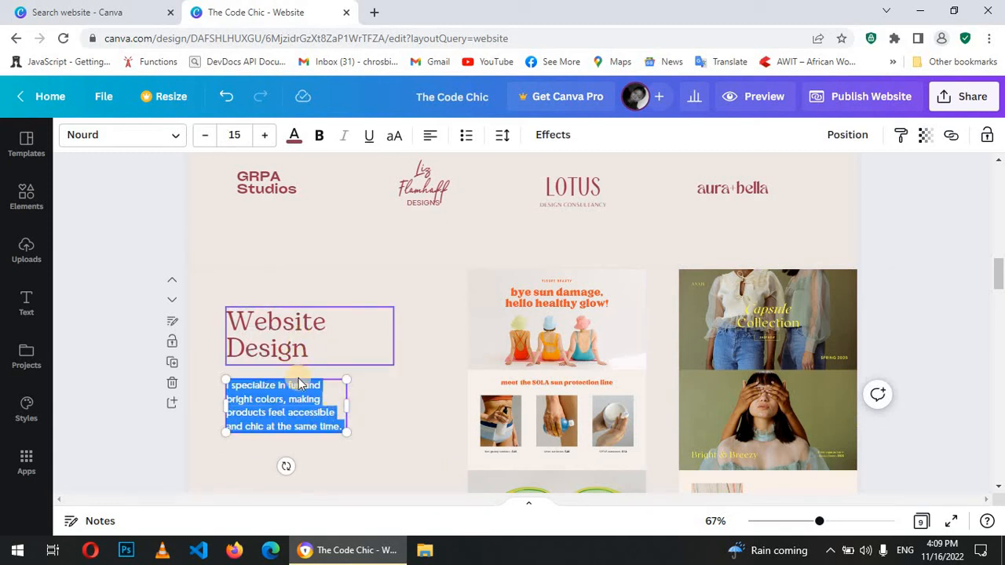
double_click(241, 133)
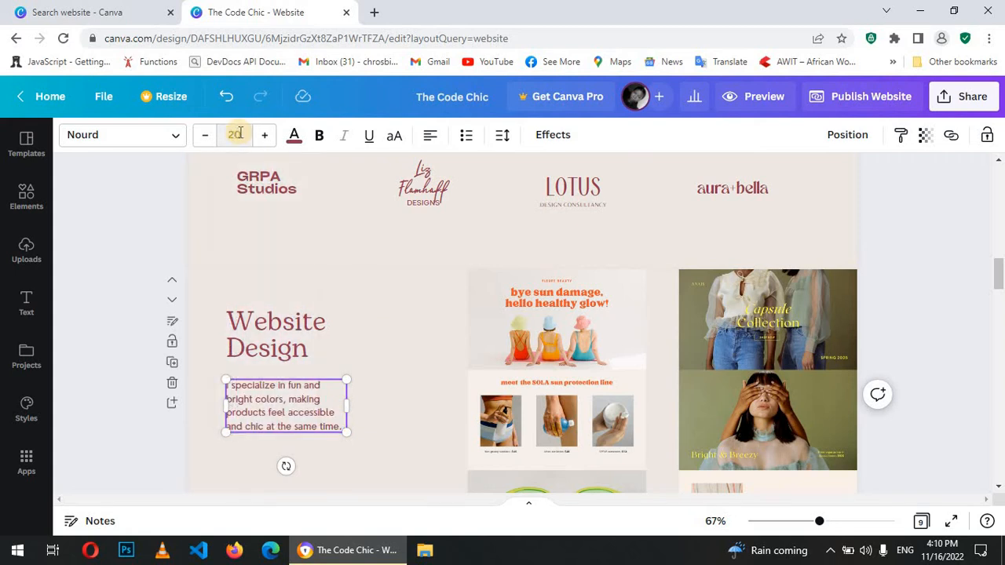
key("Return")
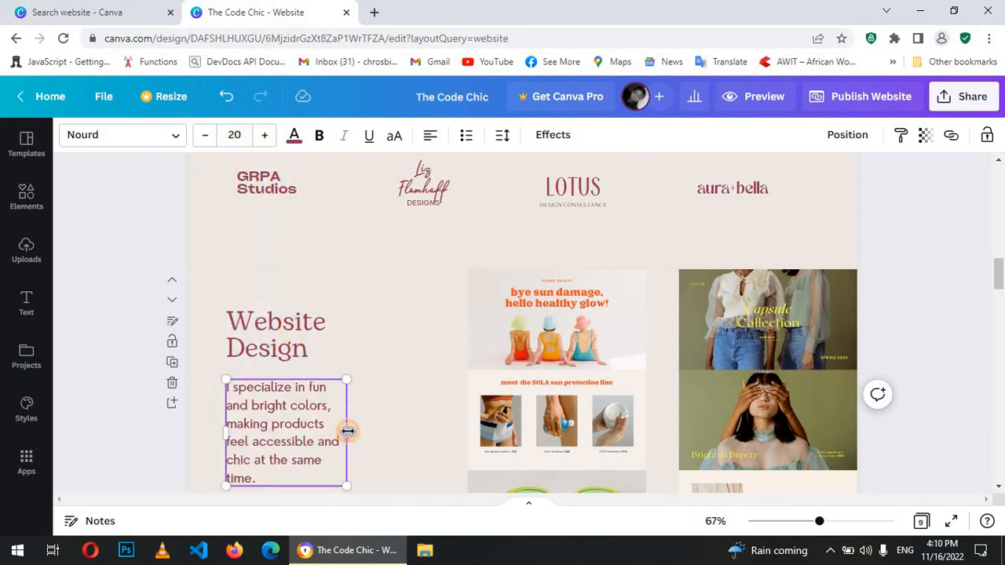
left_click_drag(346, 433, 414, 440)
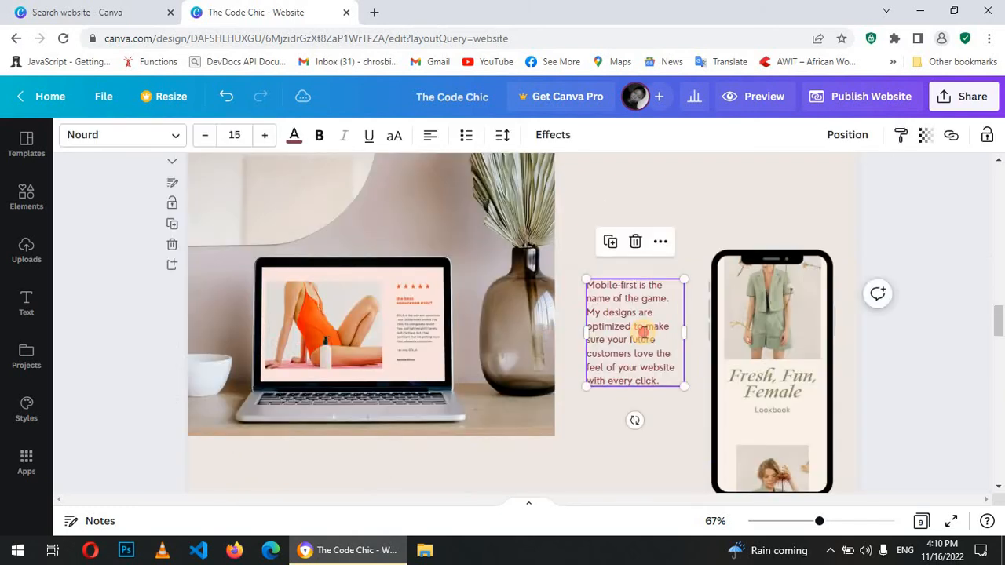
Increase the Mobile-first paragraph's font size to 20 and widen its text box slightly.
key("ctrl+a")
left_click(259, 137)
left_click(260, 138)
left_click(259, 137)
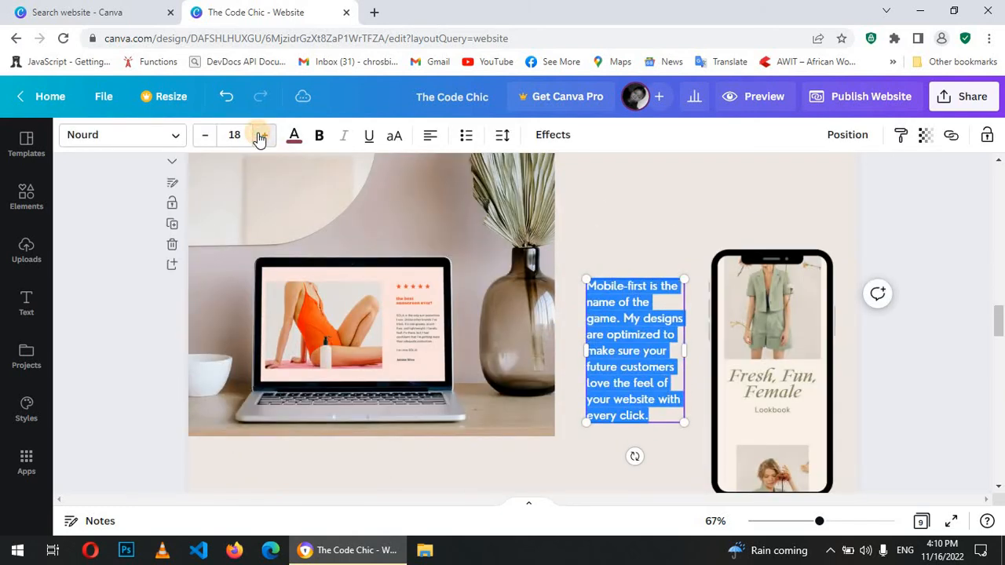
left_click(260, 138)
left_click(259, 138)
left_click_drag(684, 364, 694, 367)
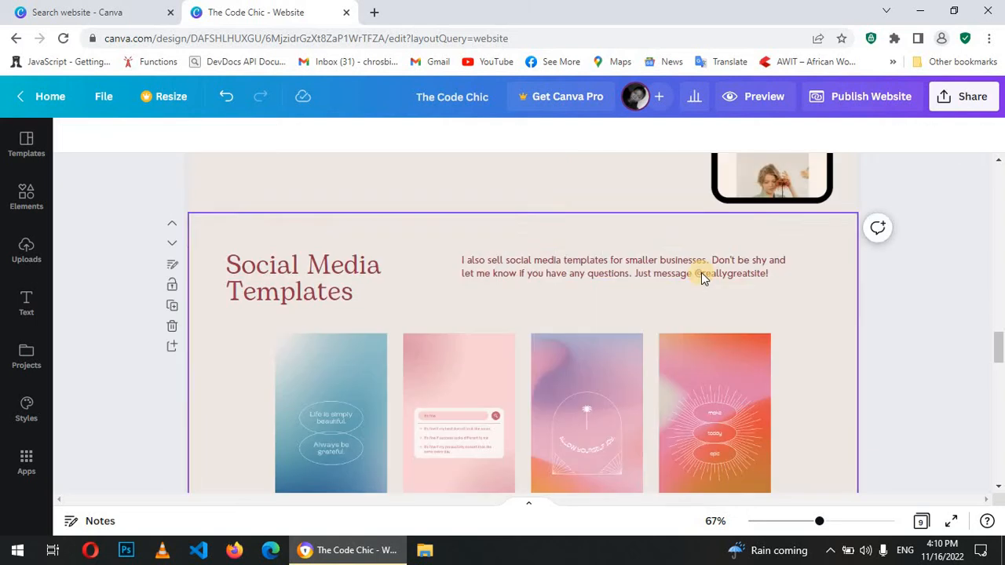
Set the Social Media Templates description's font size to 20 and extend its text box towards the heading.
left_click(702, 268)
key("ctrl+a")
left_click(238, 135)
type("2")
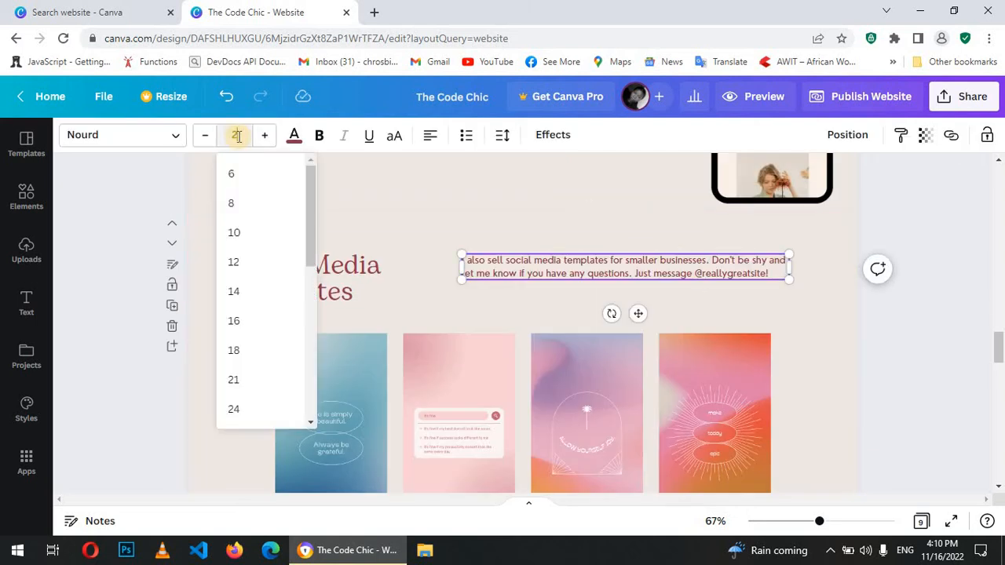
type("0")
key("Return")
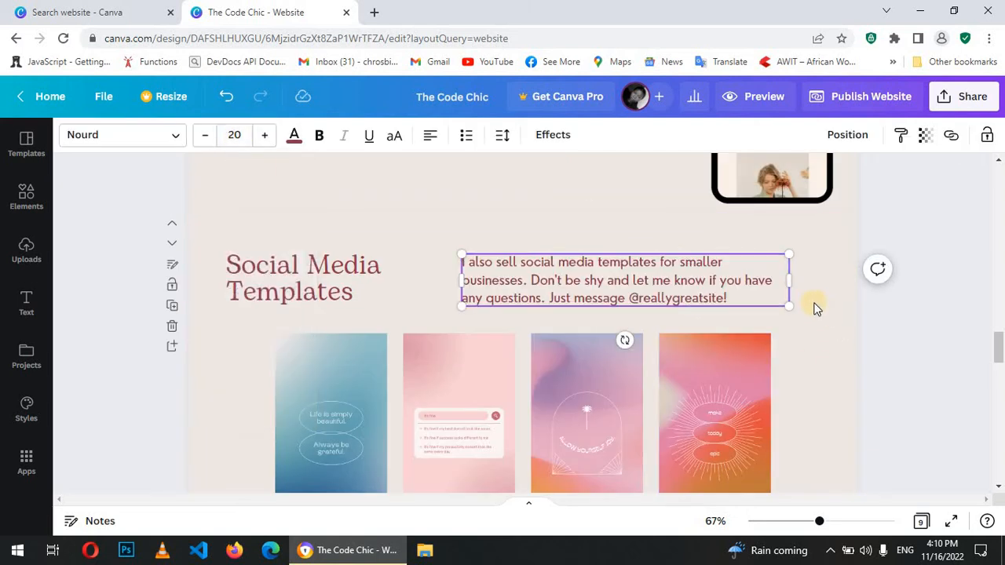
left_click_drag(461, 279, 431, 280)
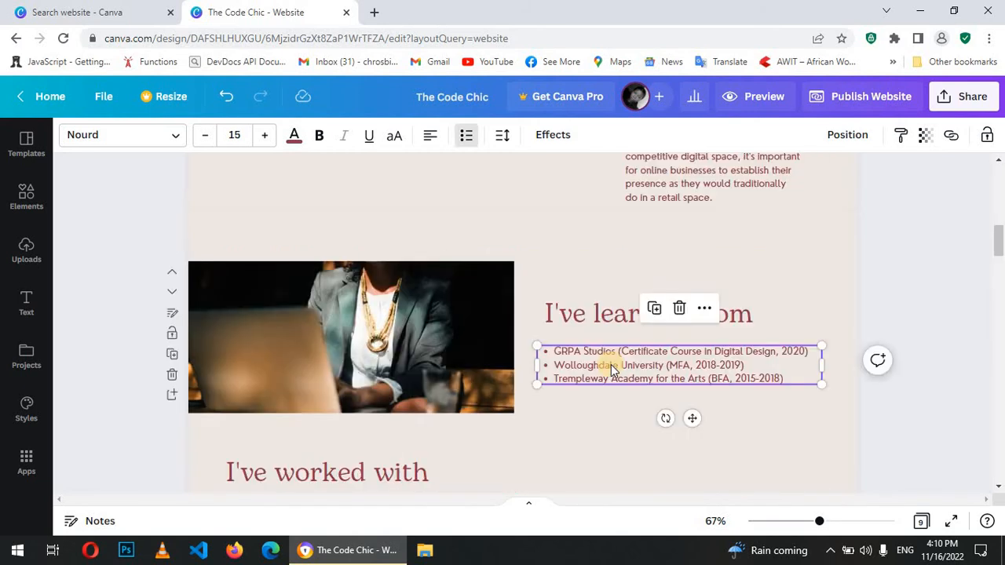
Set the font size of the bulleted list under I've learned from to 20.
key("ctrl+a")
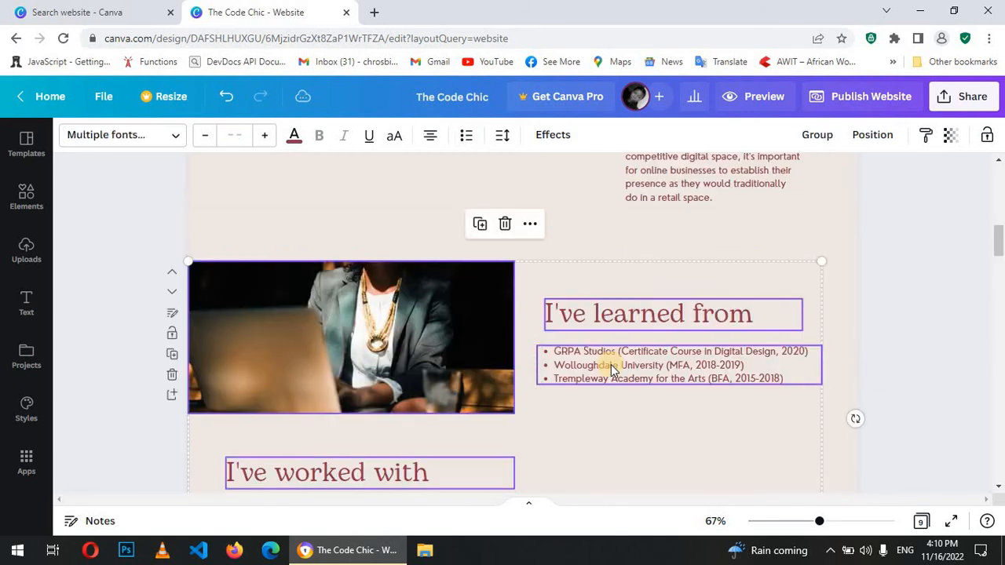
double_click(611, 364)
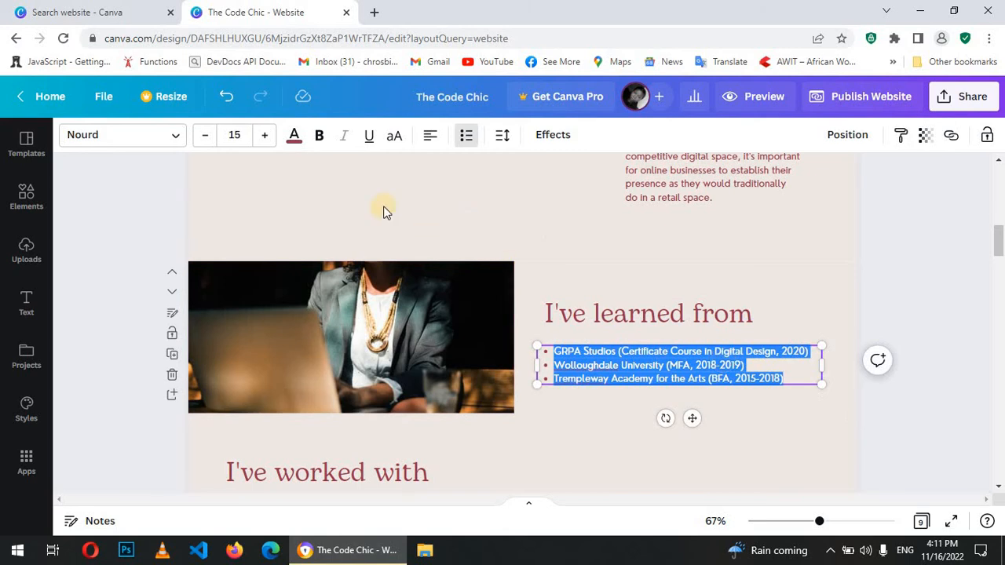
left_click(248, 136)
type("20")
key("Return")
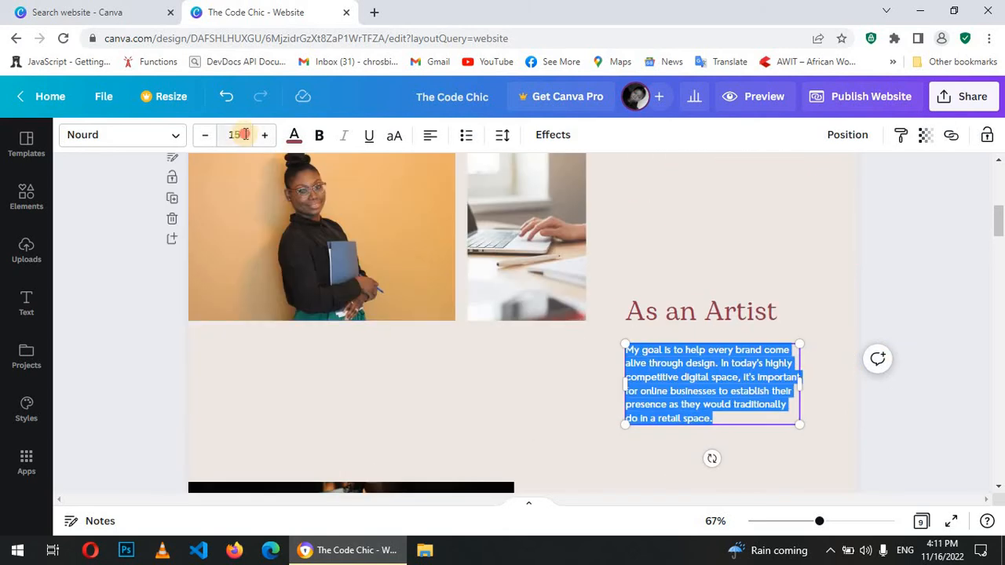
Set the As an Artist paragraph's font size to 20 and move the heading and paragraph higher on the page.
left_click(245, 135)
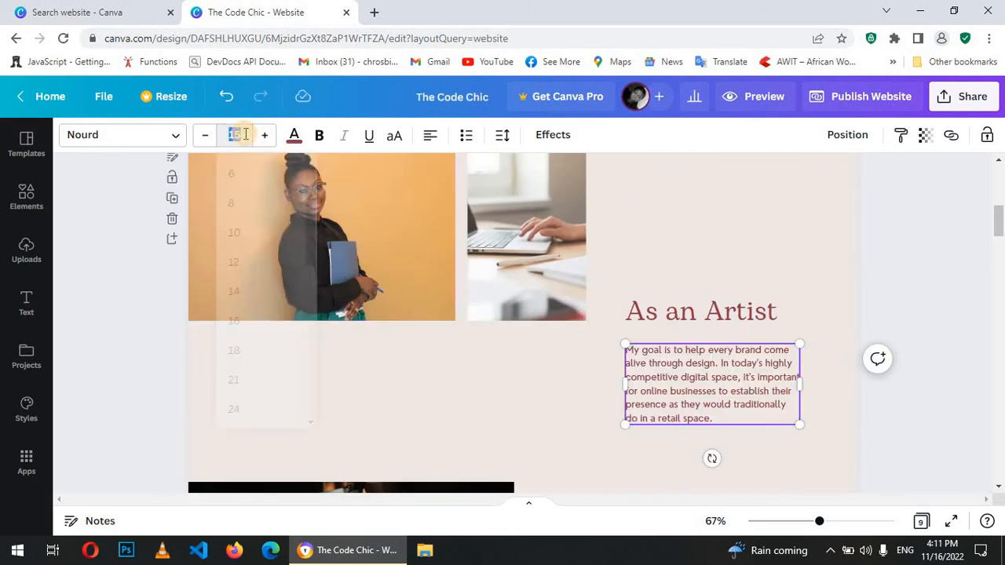
key("Return")
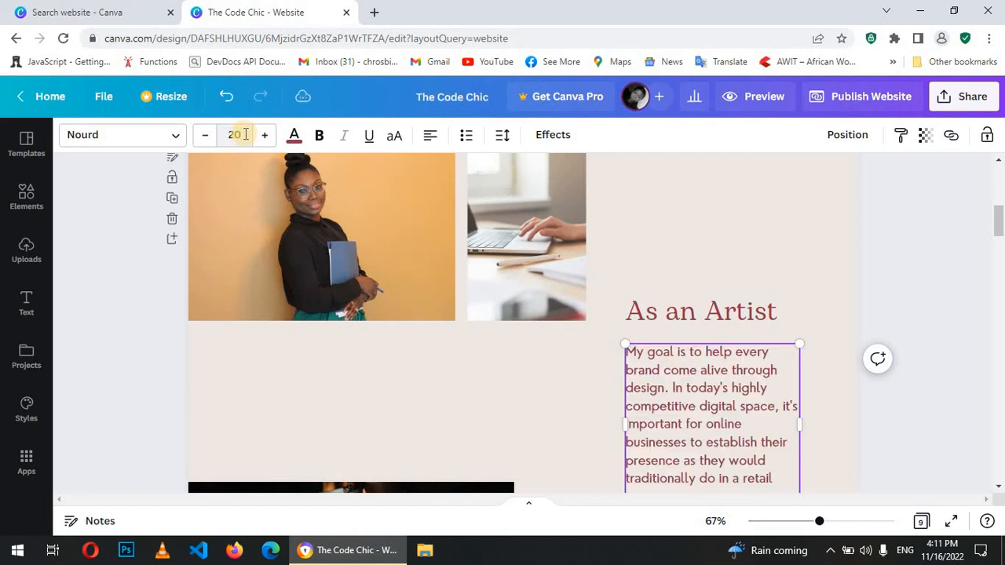
left_click(716, 295)
left_click_drag(716, 295, 715, 270)
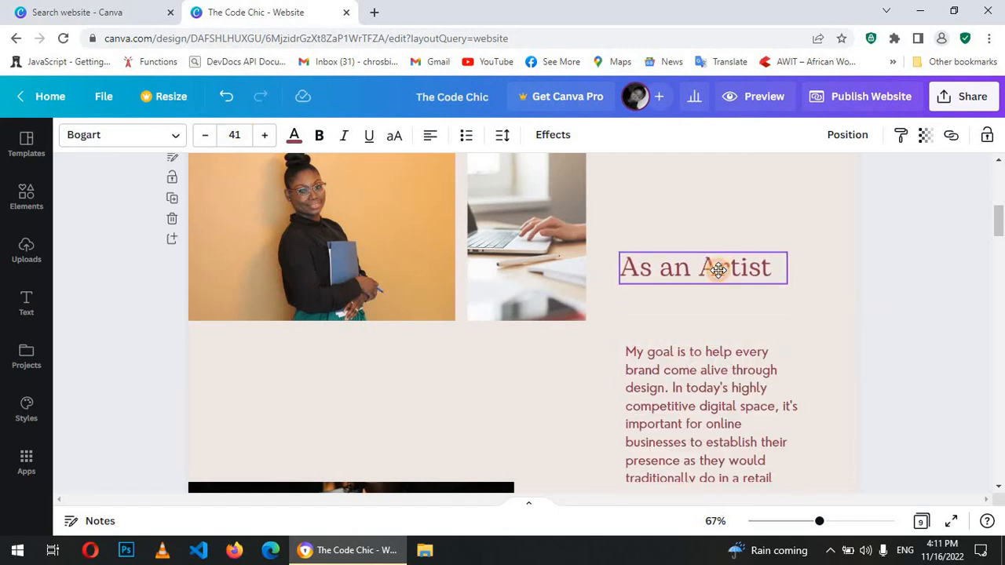
left_click_drag(715, 447, 710, 394)
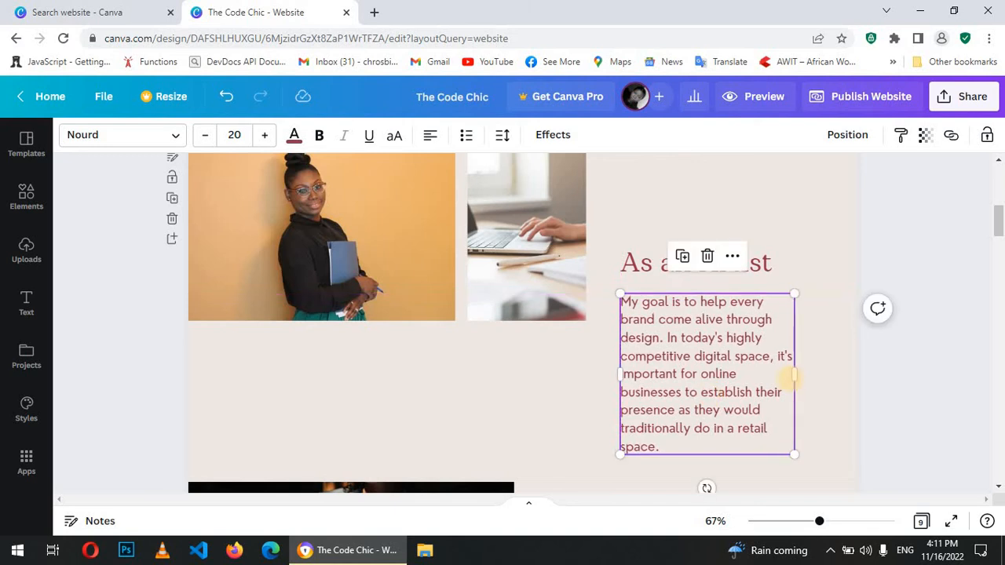
Set the introduction paragraph under Website Designer to font size 20 and widen its text box.
scroll(798, 379, "up", 5)
left_click(602, 353)
double_click(603, 353)
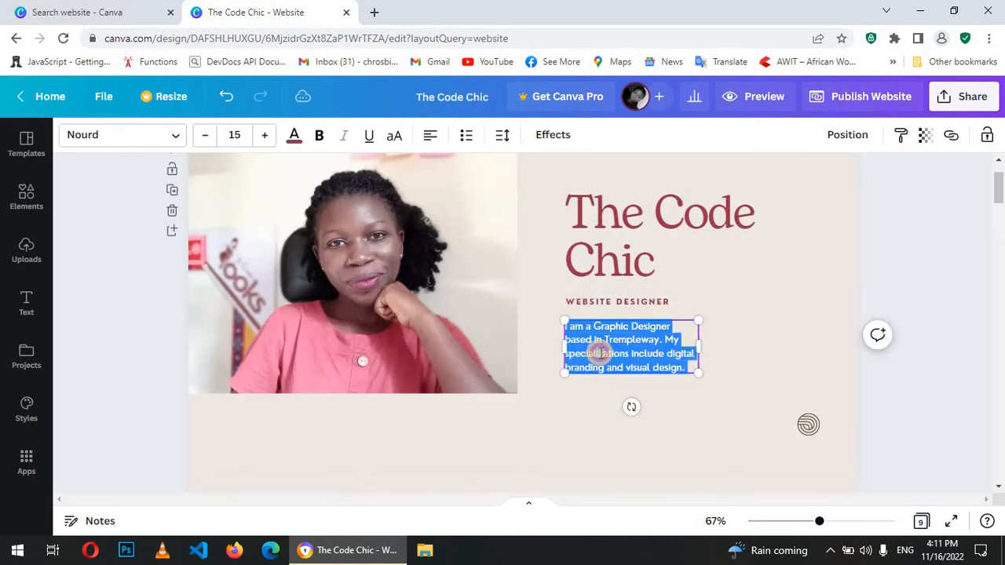
left_click(244, 139)
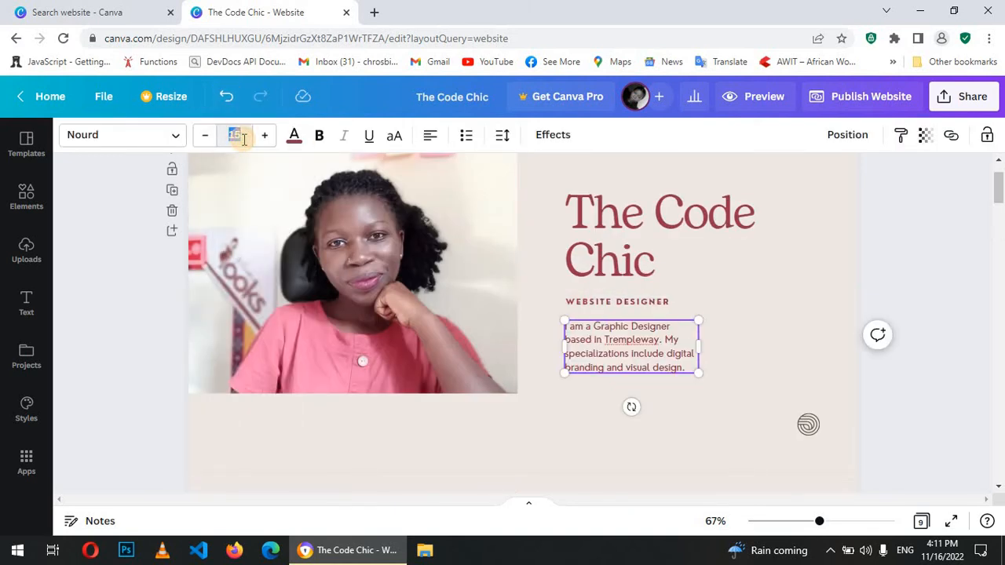
type("20")
key("Return")
left_click_drag(698, 368, 777, 368)
left_click(939, 337)
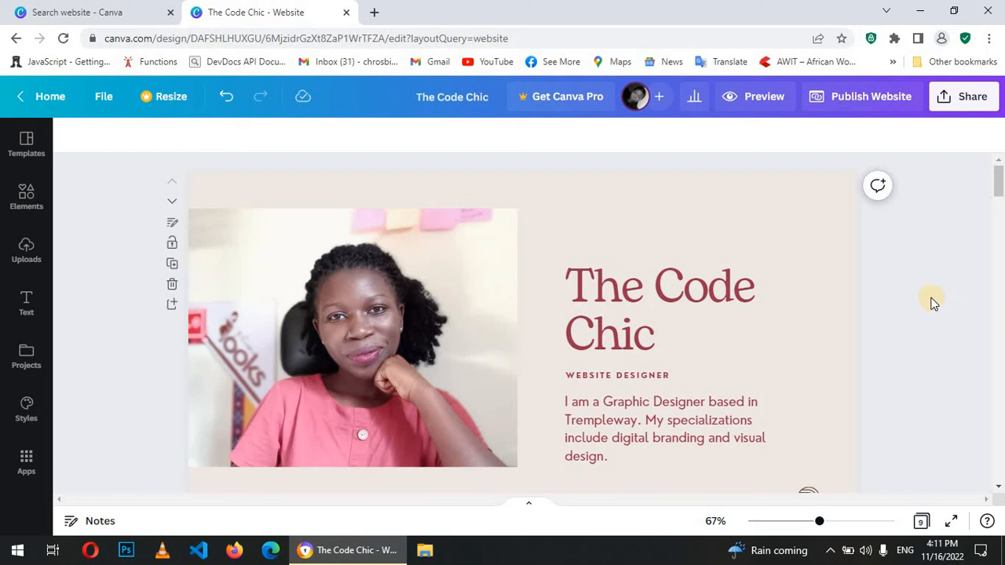
Preview the website in desktop view and check its Background, Portfolio and Contact navigation links.
scroll(933, 303, "down", 10)
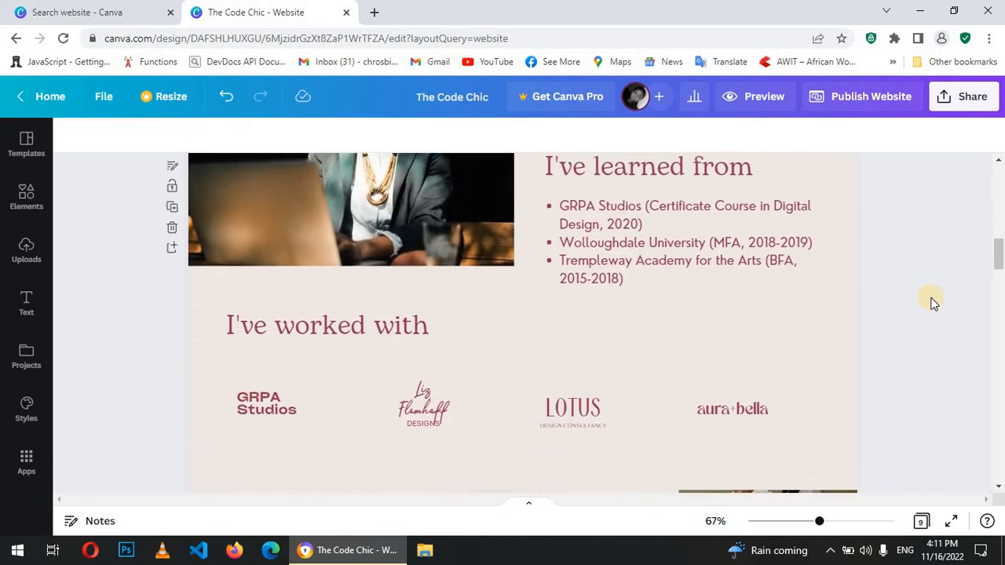
scroll(933, 303, "down", 10)
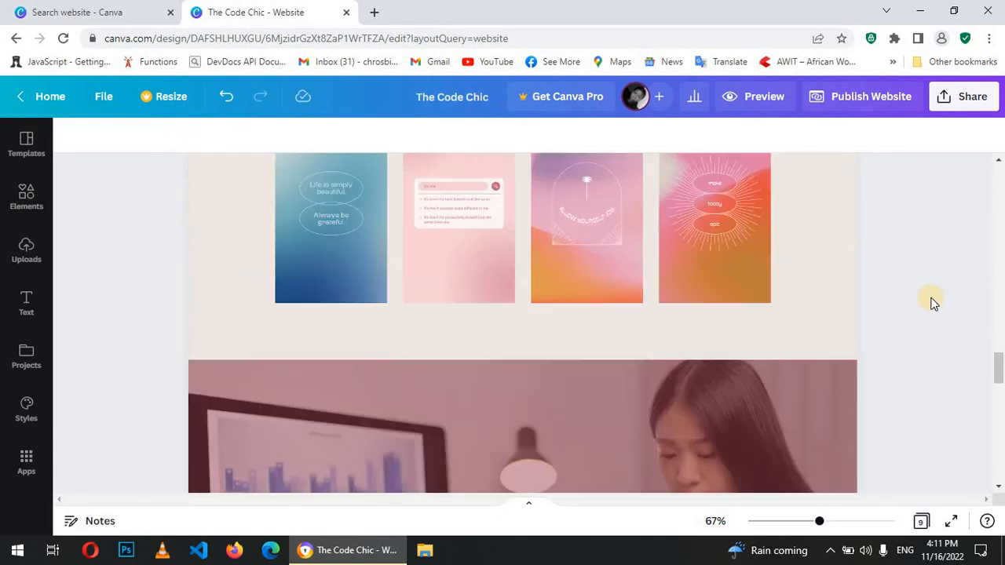
scroll(933, 303, "down", 10)
left_click(754, 97)
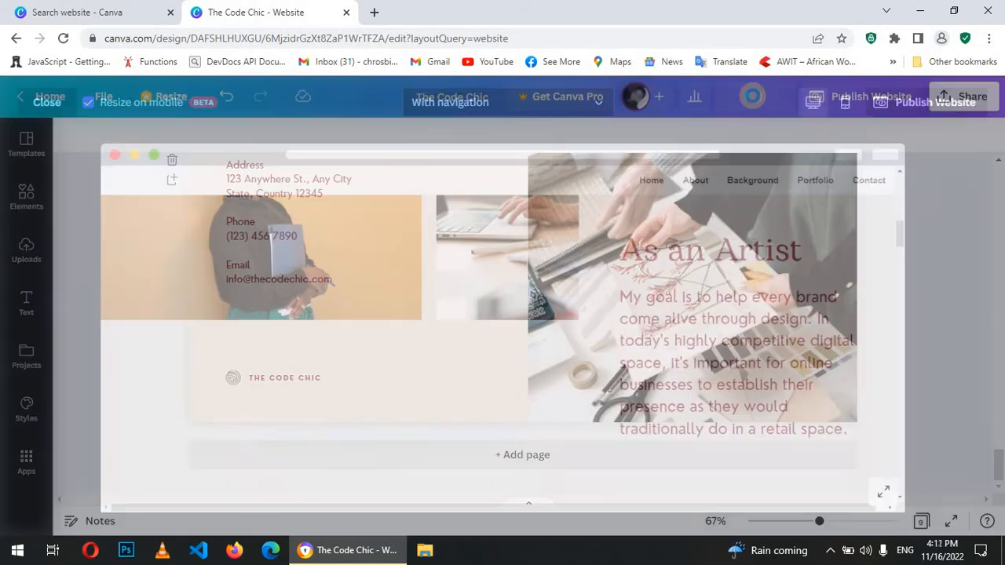
scroll(757, 263, "down", 5)
left_click(738, 187)
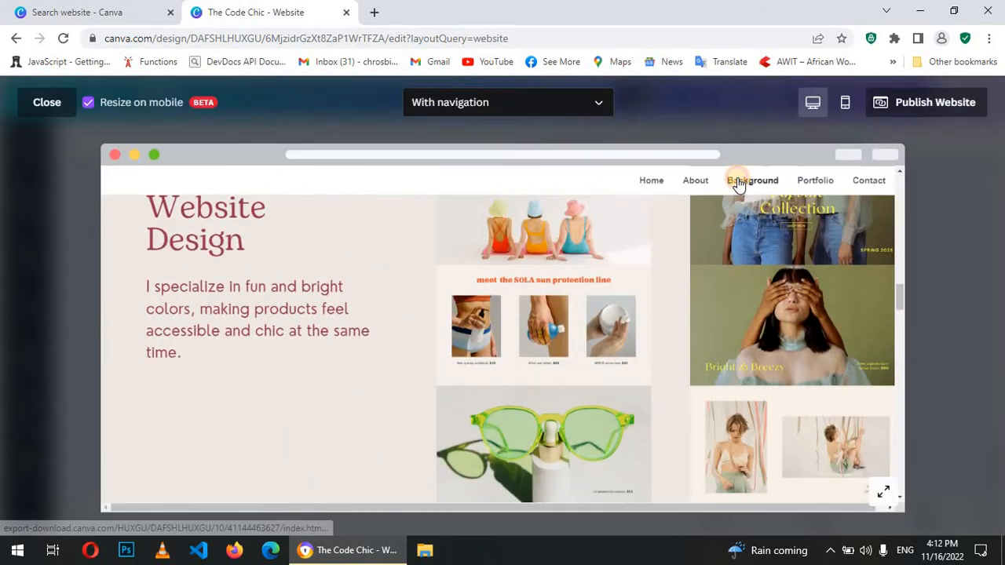
left_click(809, 182)
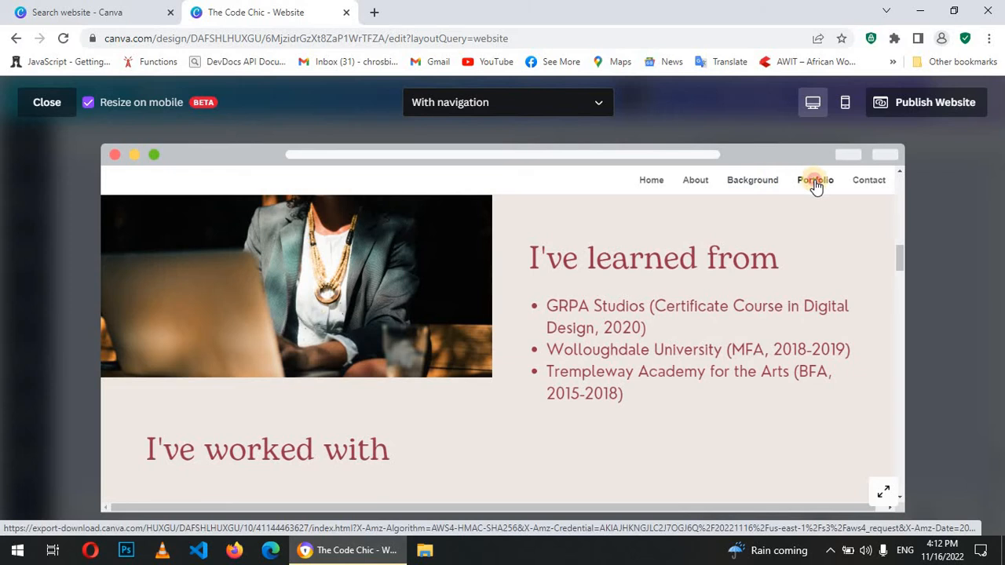
left_click(864, 181)
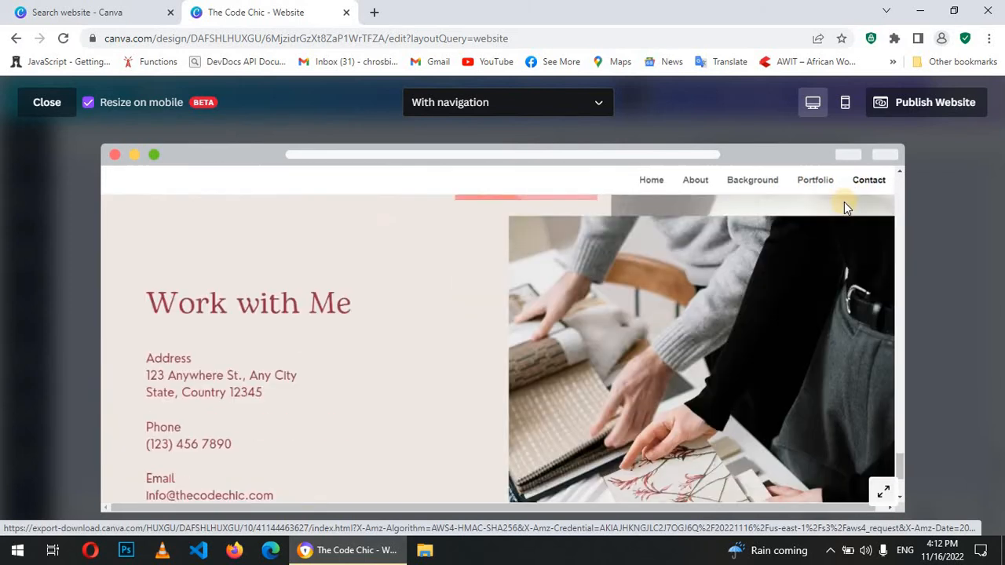
scroll(436, 327, "down", 2)
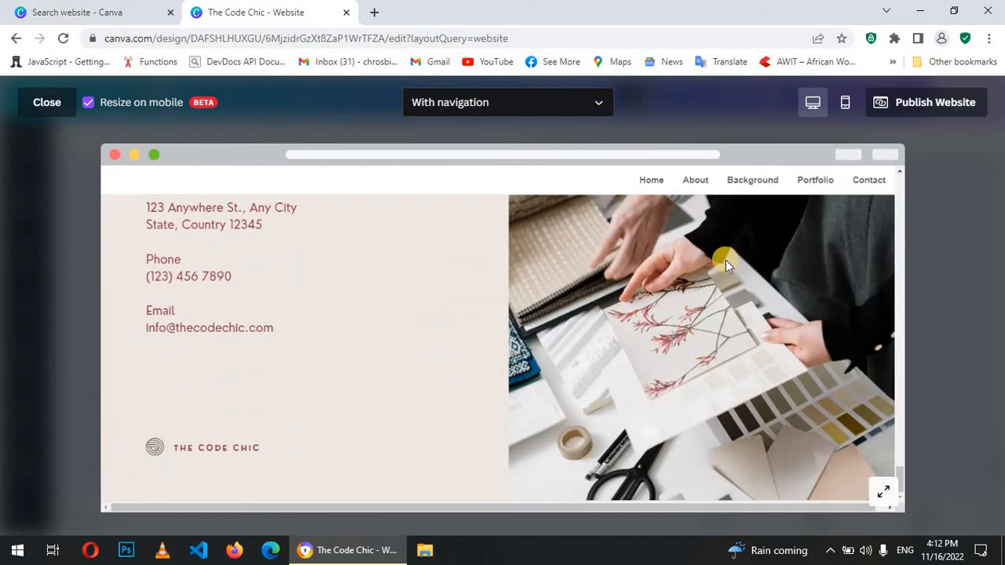
Preview the website in mobile view, look through its sections and dismiss the rating request.
left_click(848, 105)
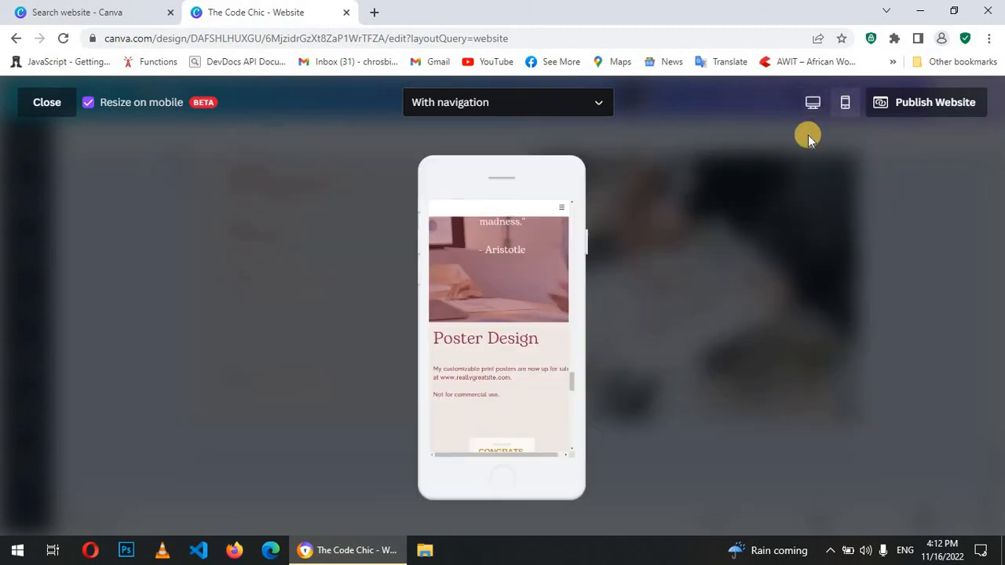
scroll(518, 322, "down", 2)
scroll(517, 322, "up", 3)
scroll(517, 314, "up", 3)
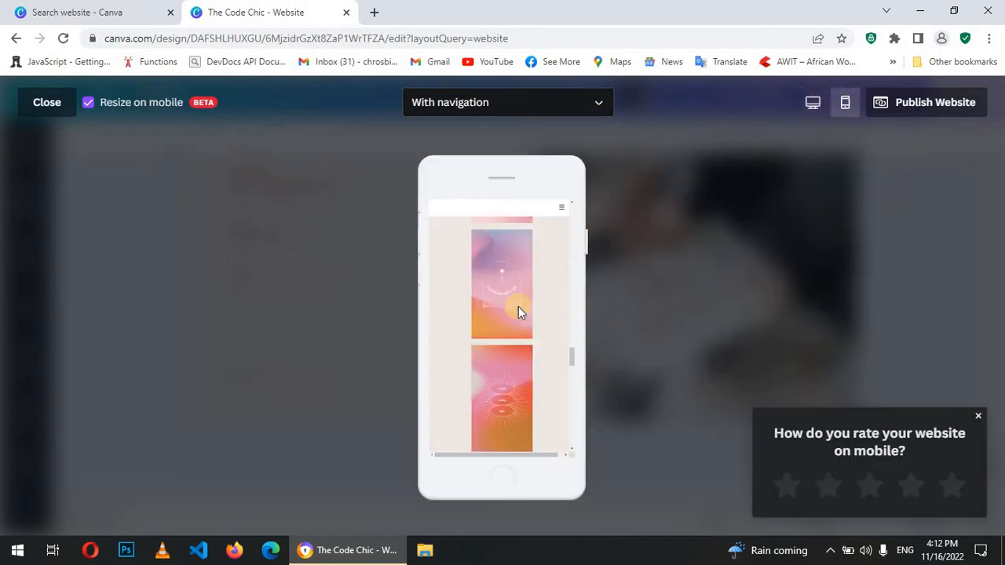
left_click(953, 399)
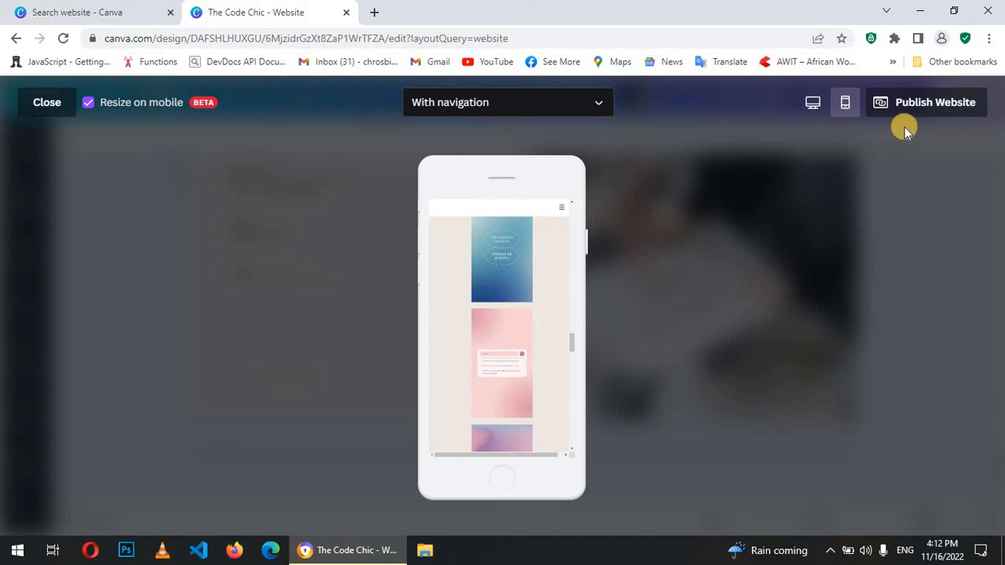
Start publishing the website with navigation, resizing on mobile and a free Canva domain, and proceed to the review settings.
left_click(921, 106)
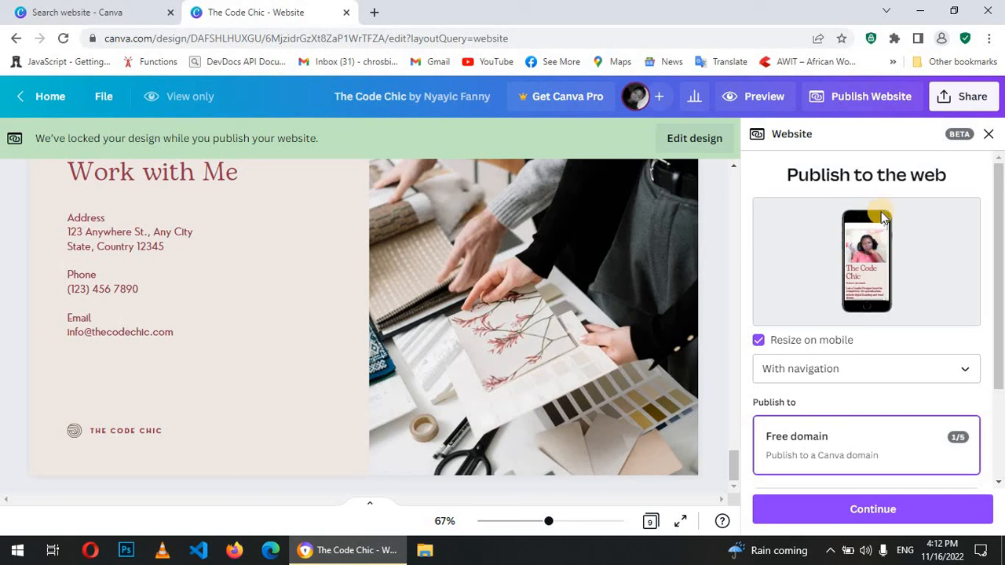
scroll(870, 338, "down", 2)
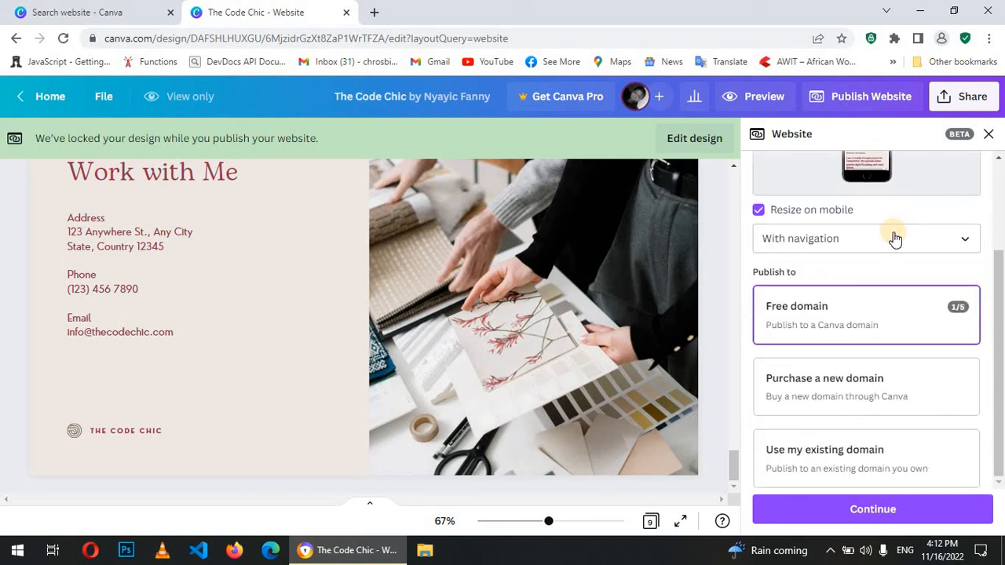
left_click(895, 238)
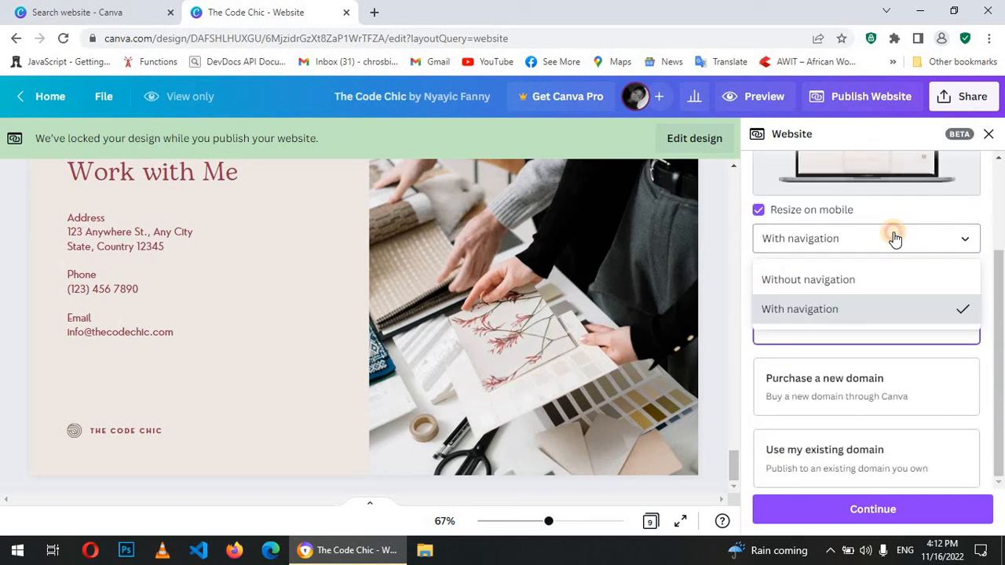
left_click(896, 238)
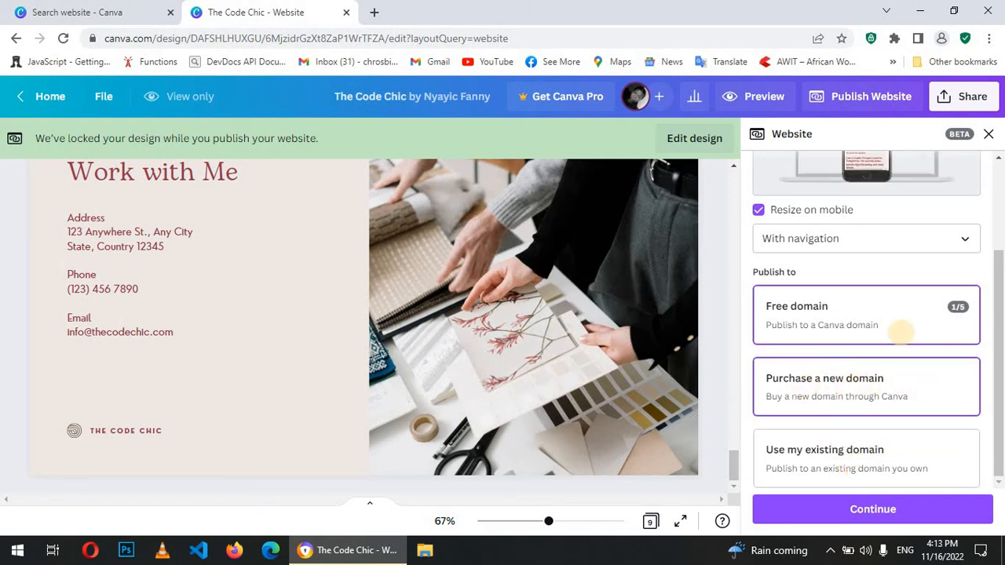
left_click(917, 514)
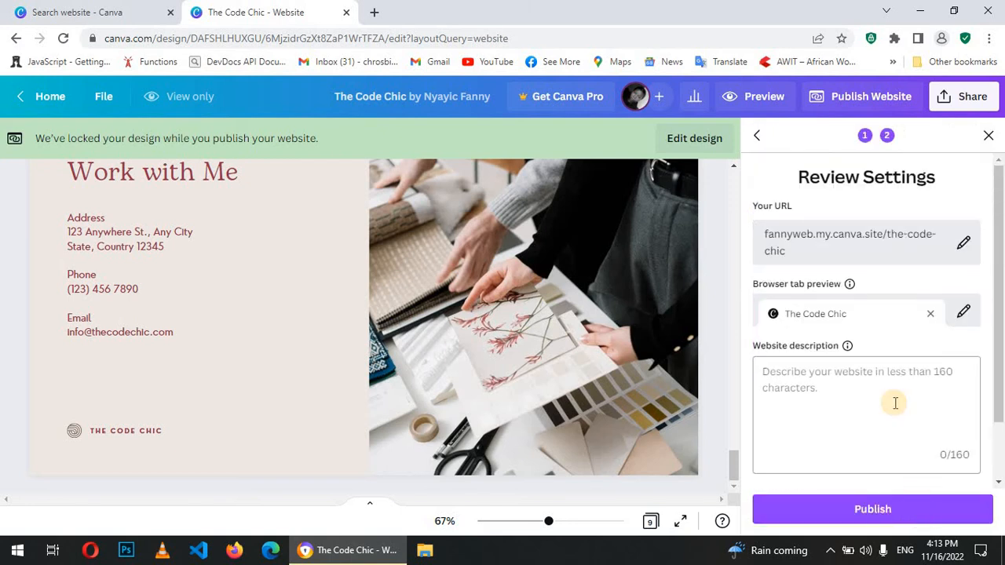
Keep the URL path the-code-chic, add the website description "This is the code chic test website" and publish the site.
left_click(961, 245)
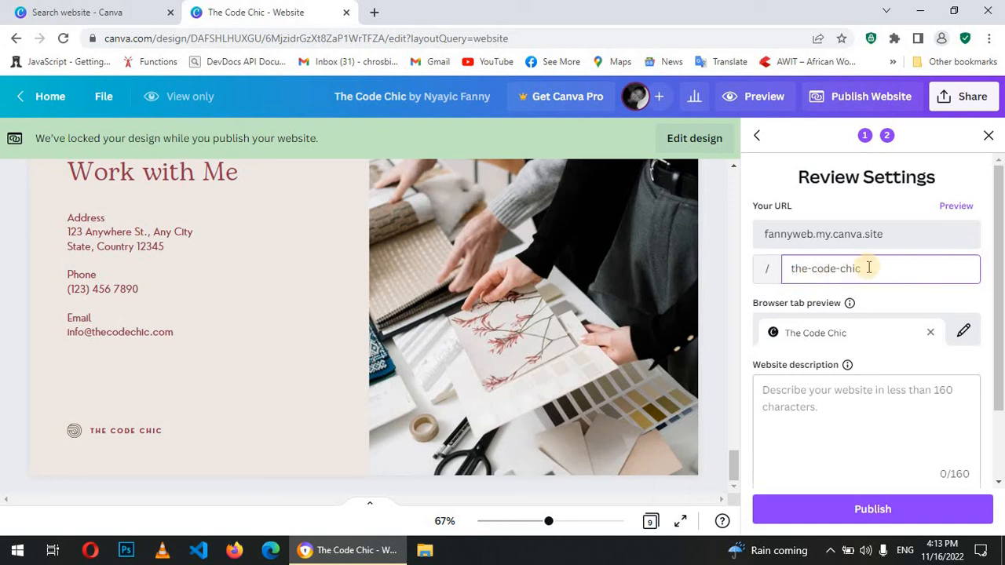
left_click(919, 290)
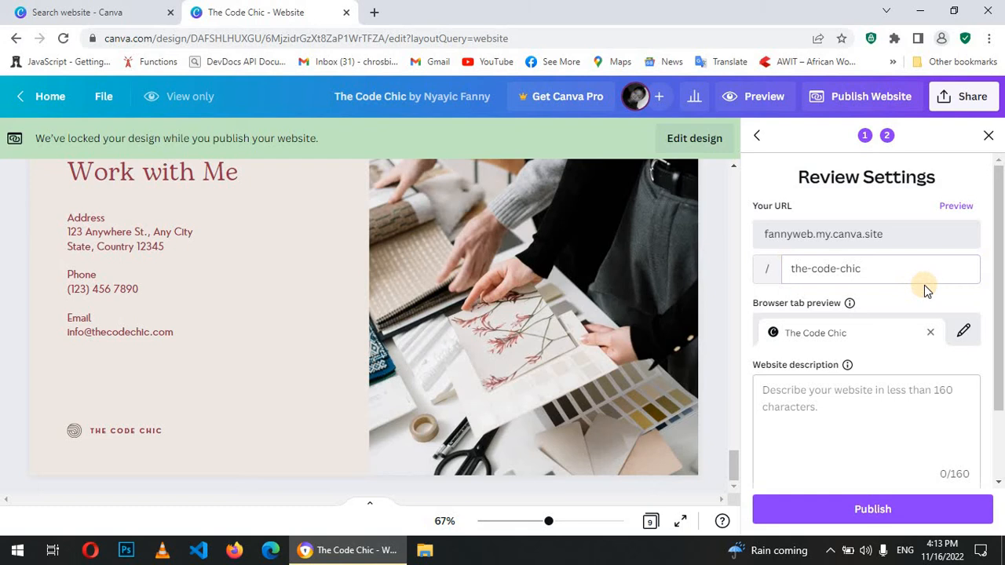
scroll(924, 291, "down", 1)
left_click(831, 333)
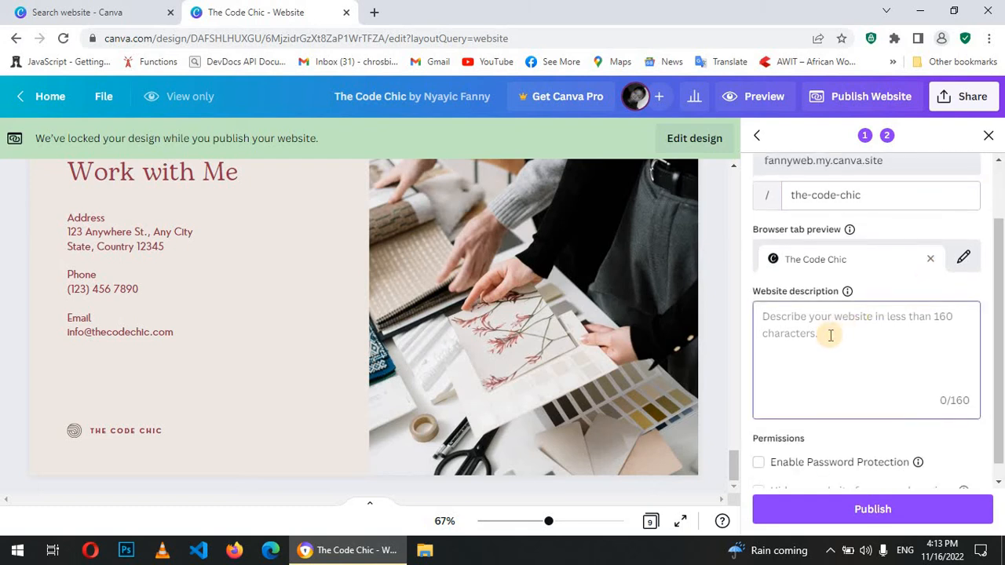
type("This is the code chic tes")
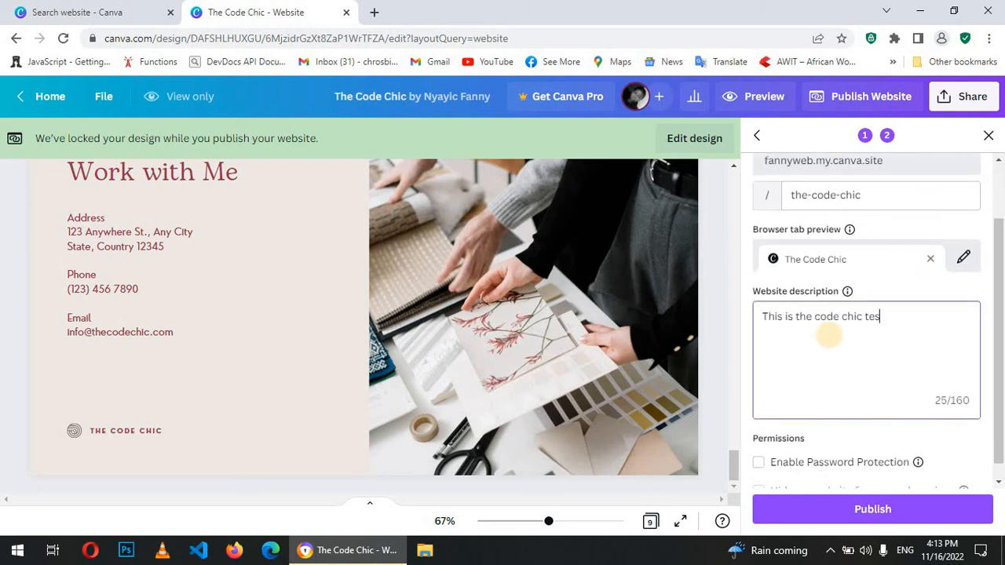
type("t website")
scroll(871, 314, "down", 1)
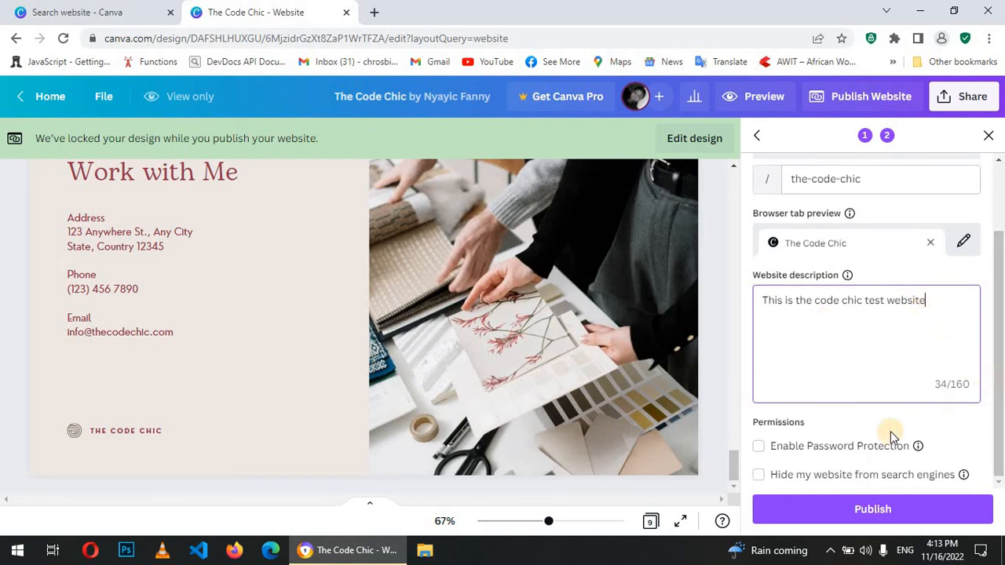
left_click(863, 509)
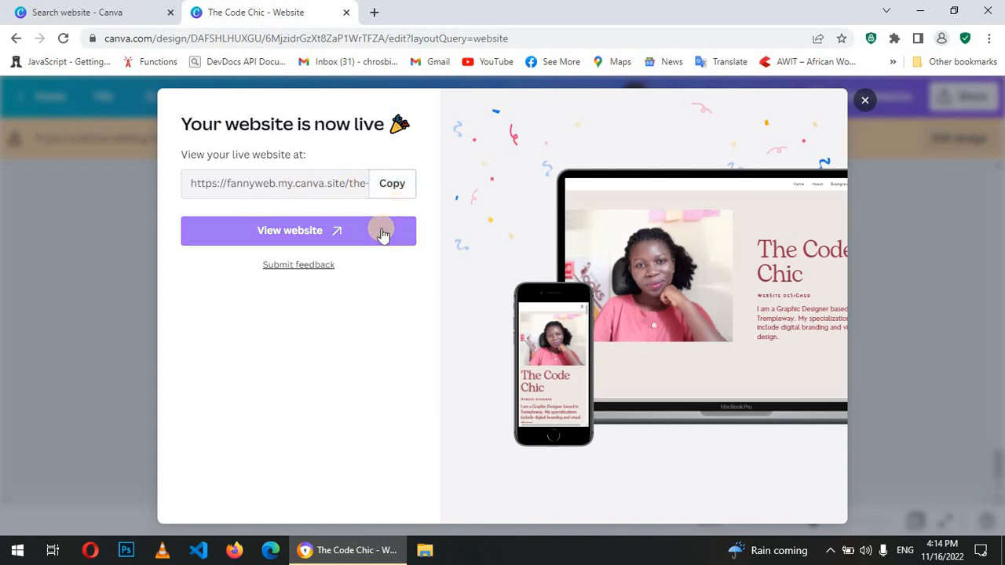
Copy the live website's link and open the published site to look through it down to the footer.
left_click(393, 186)
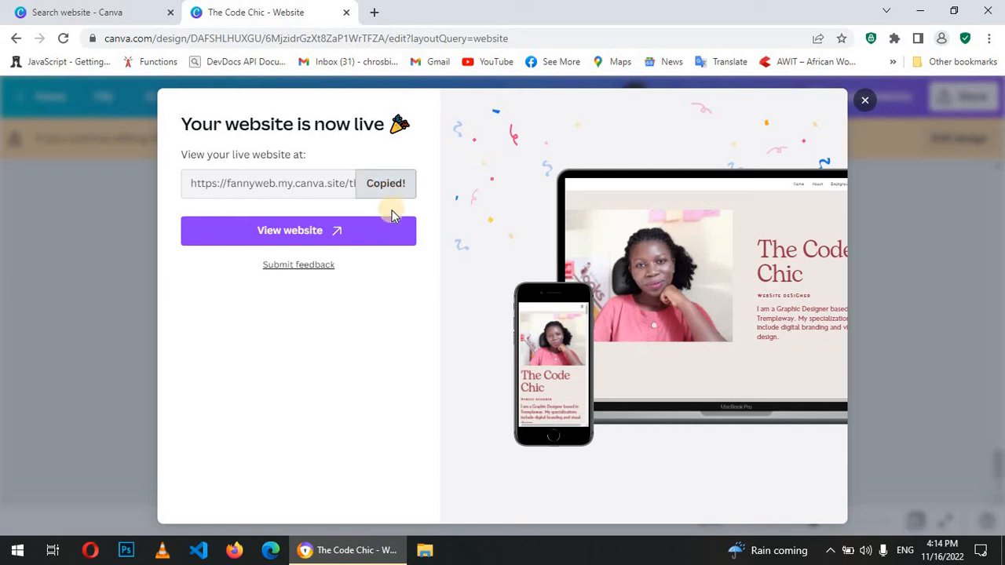
left_click(350, 245)
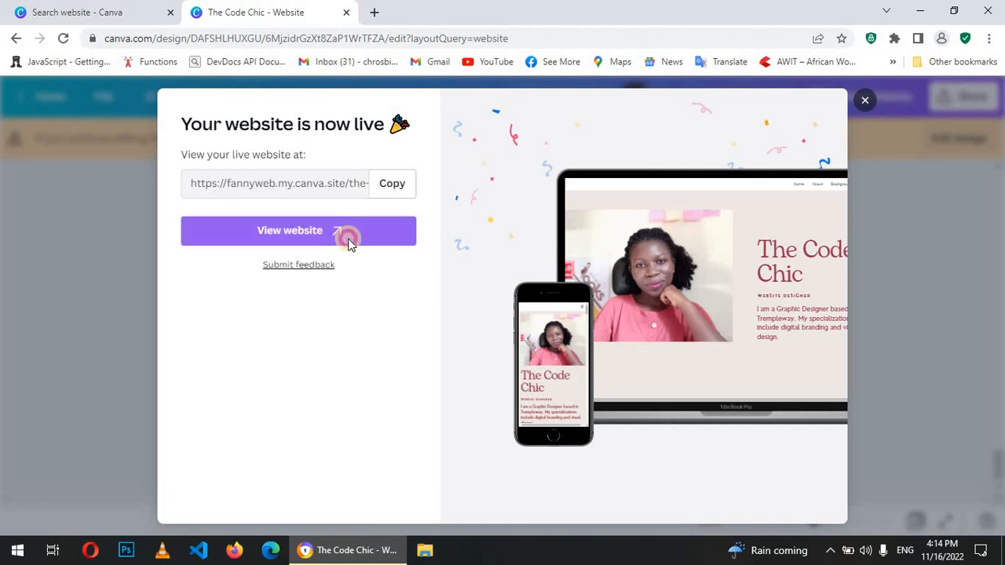
scroll(948, 203, "down", 5)
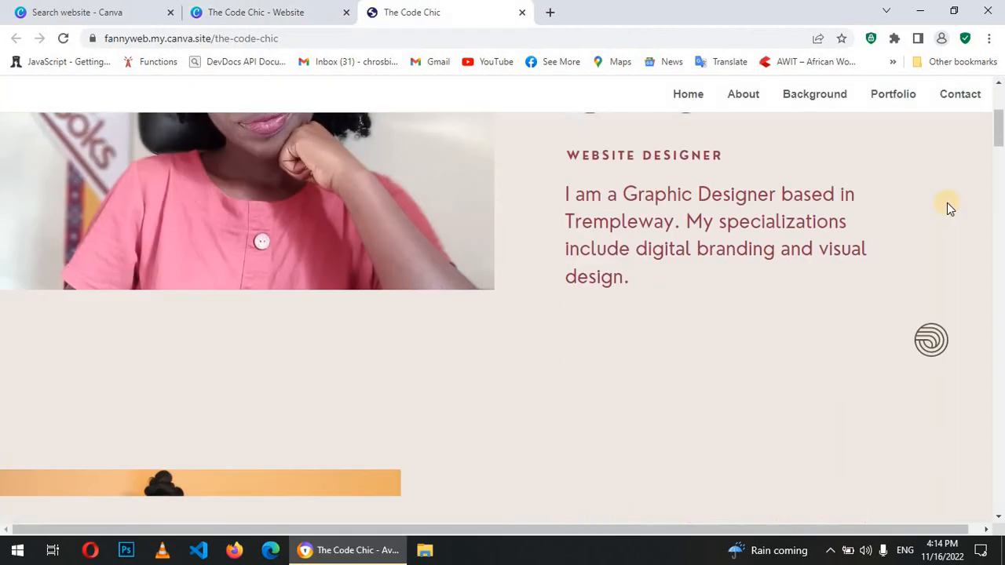
scroll(947, 206, "up", 4)
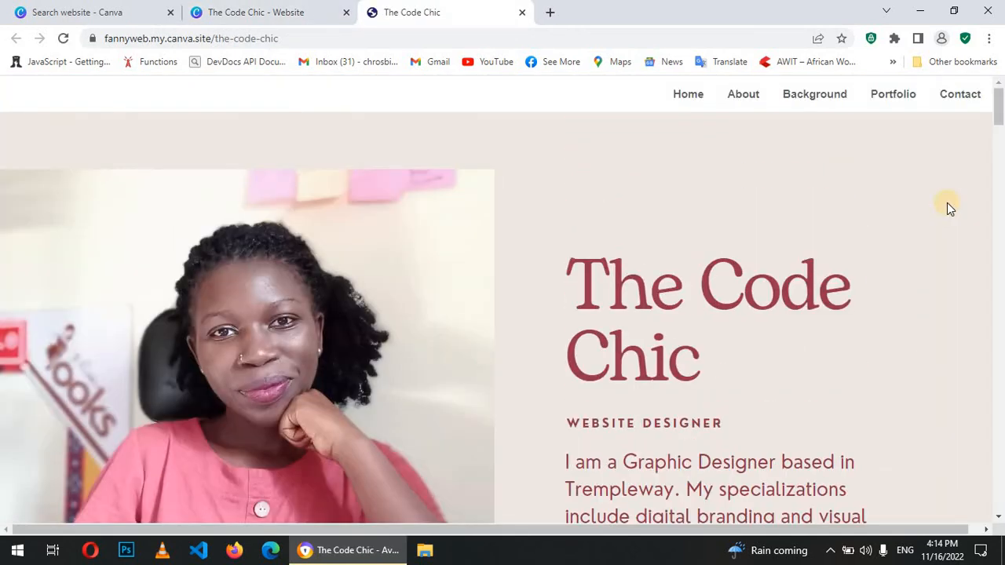
scroll(947, 203, "down", 10)
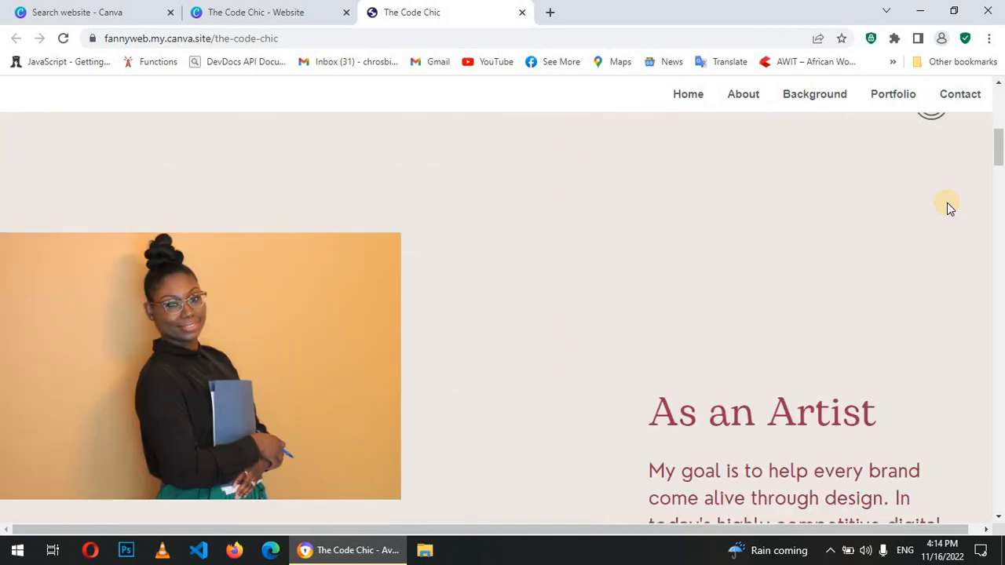
scroll(947, 202, "down", 12)
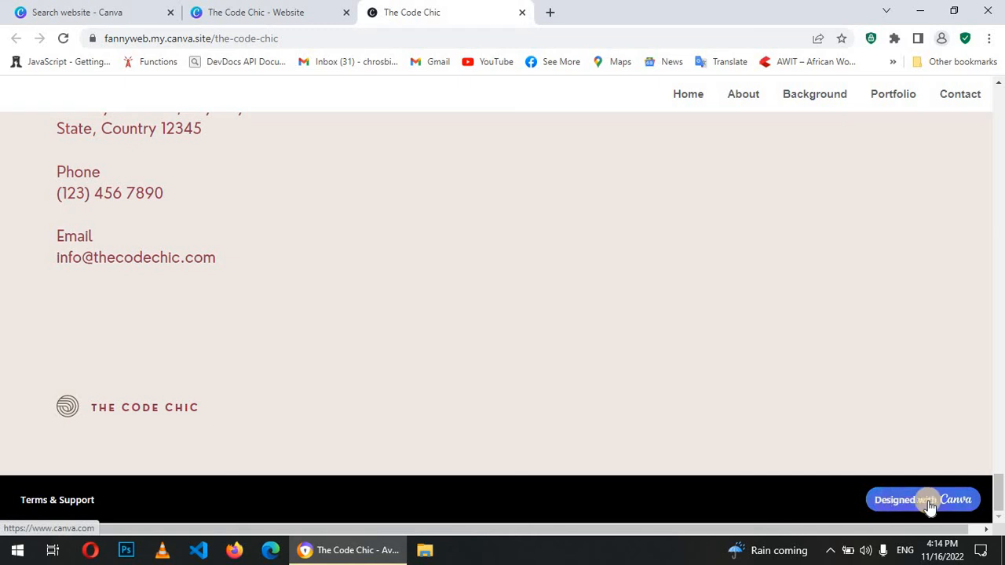
scroll(951, 437, "up", 12)
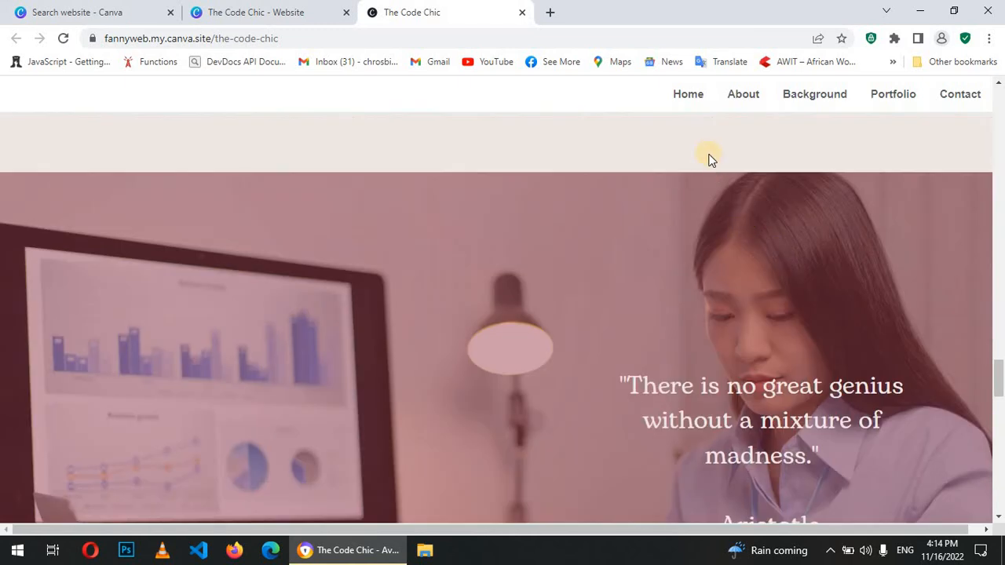
Test the live site's navigation by visiting Home, About, Background, Portfolio and Contact in turn, and return to Home.
left_click(701, 95)
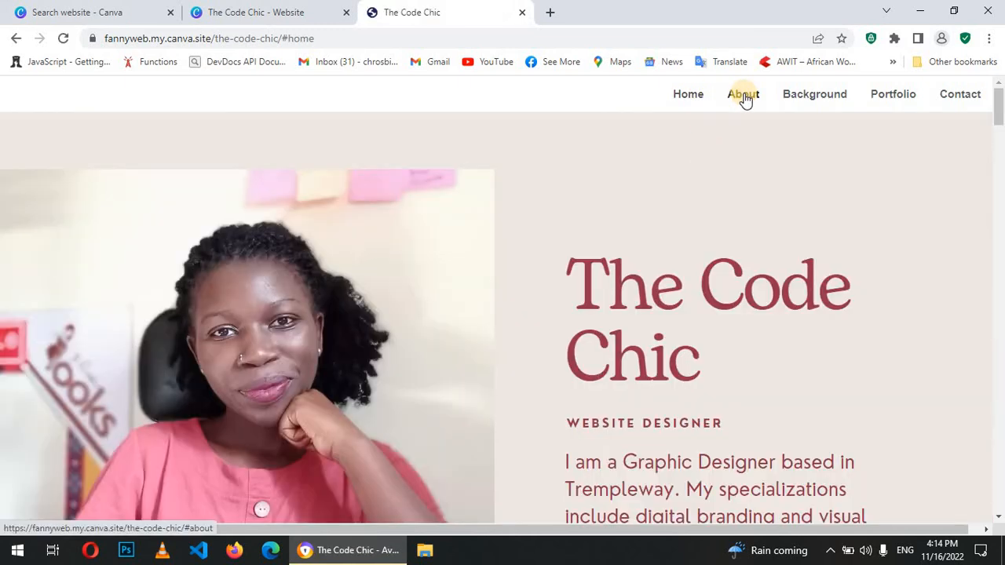
left_click(745, 100)
left_click(801, 101)
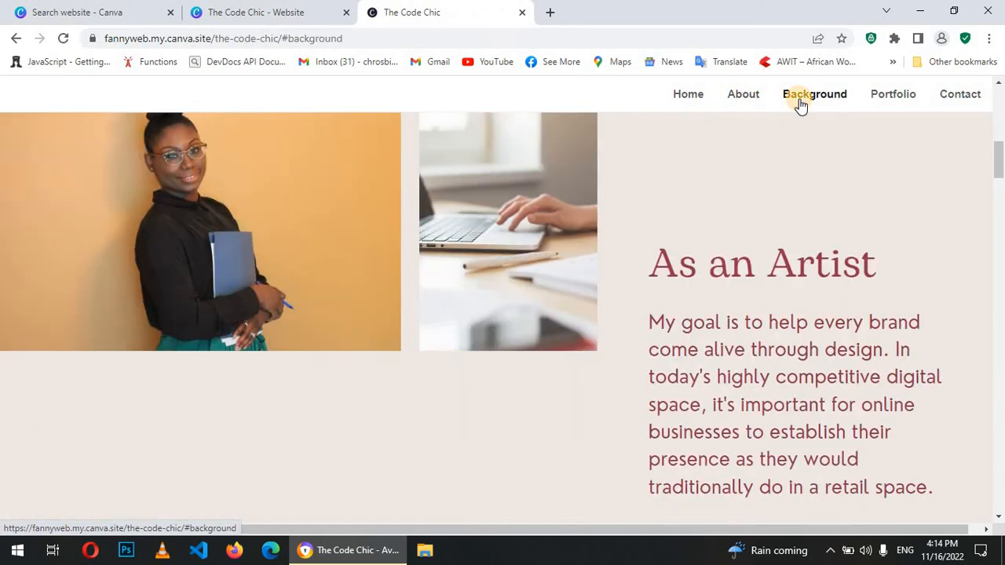
left_click(897, 101)
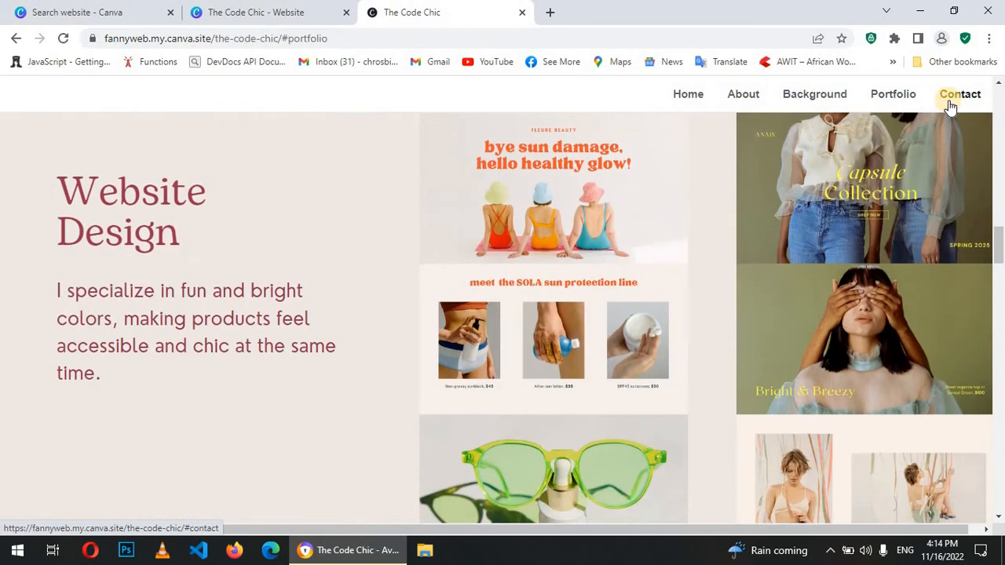
left_click(950, 106)
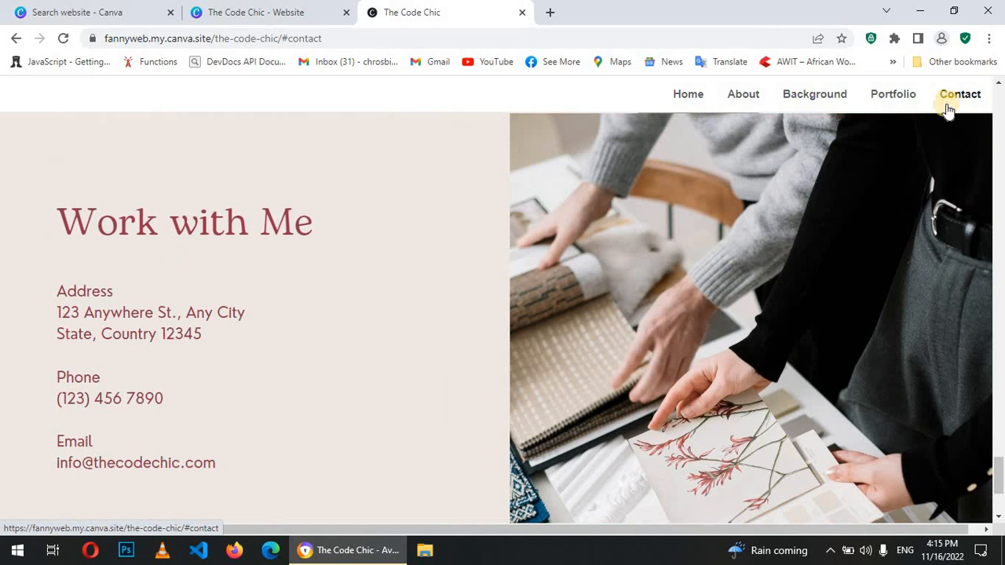
left_click(693, 98)
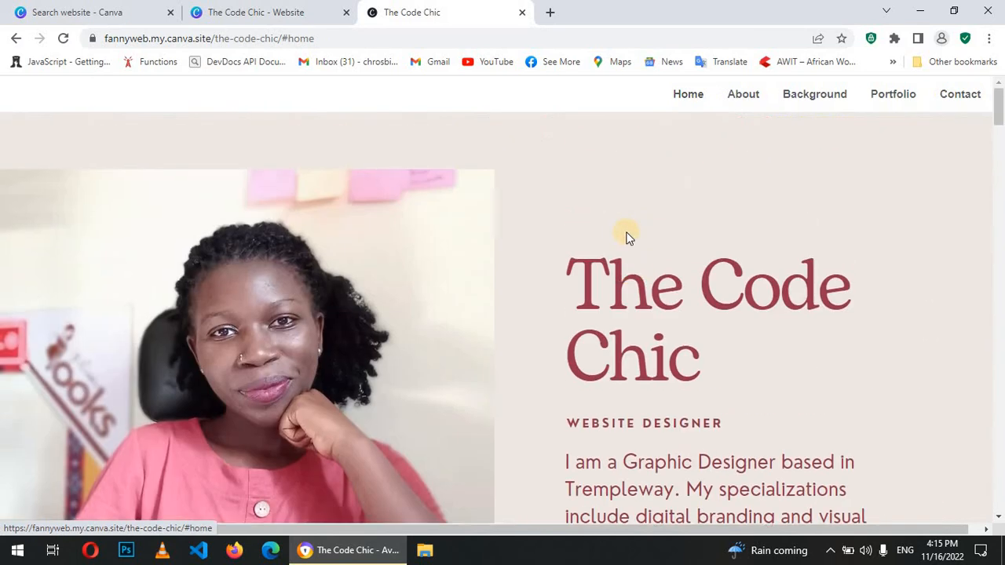
Look through the live page from the introduction to the "I've worked with" section, return to the beginning and jump to Background.
scroll(759, 196, "down", 2)
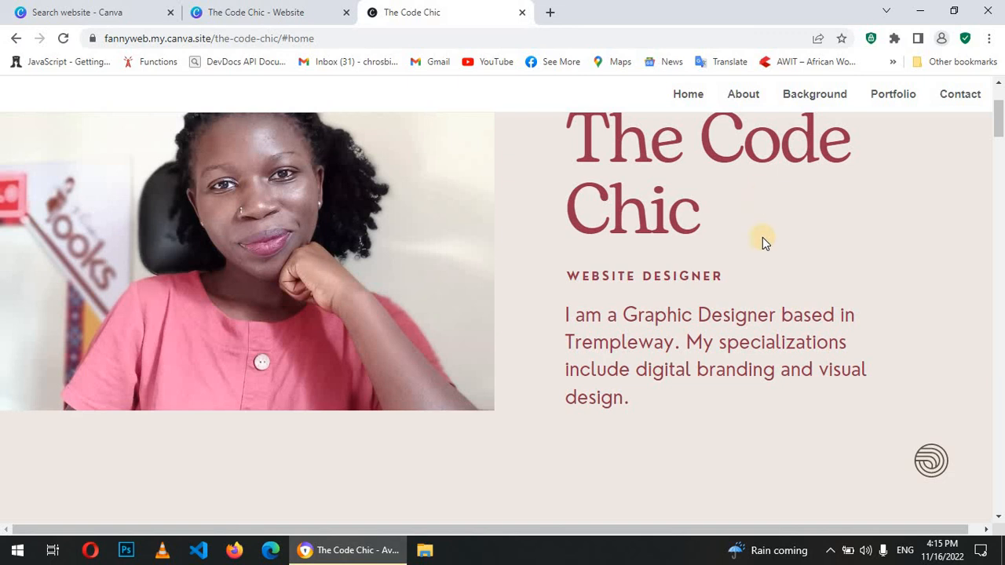
scroll(762, 237, "down", 6)
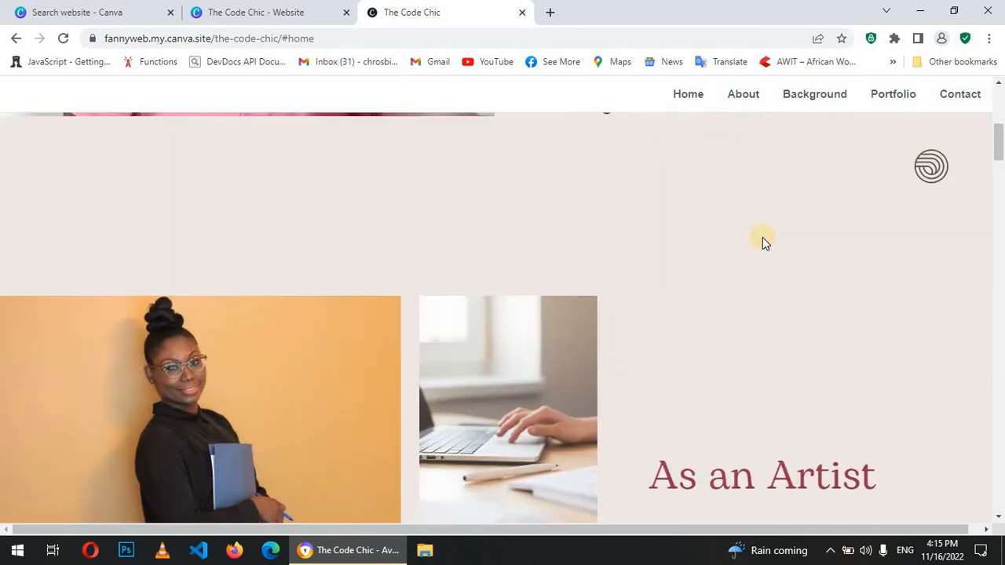
scroll(763, 238, "down", 4)
scroll(763, 238, "down", 8)
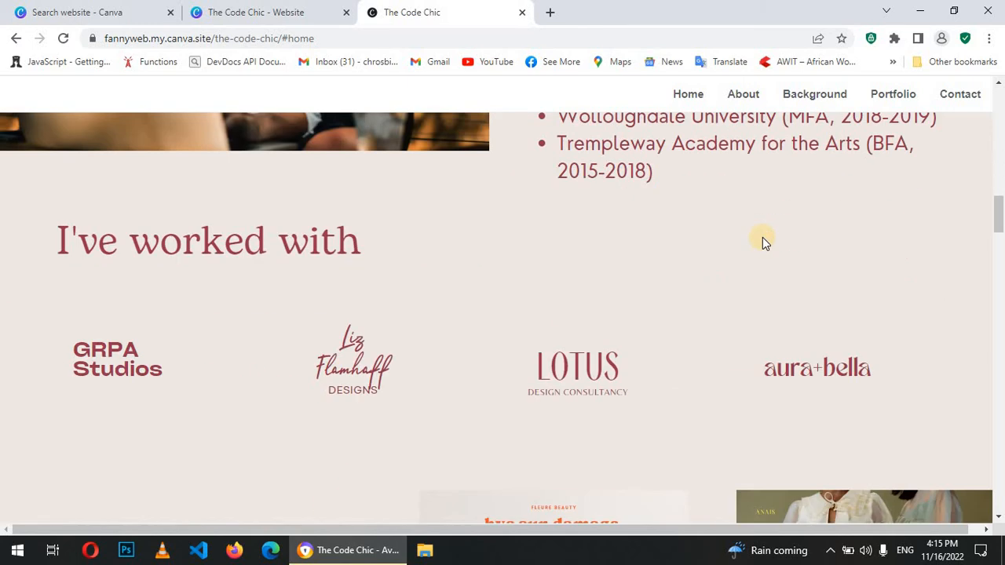
scroll(762, 237, "up", 18)
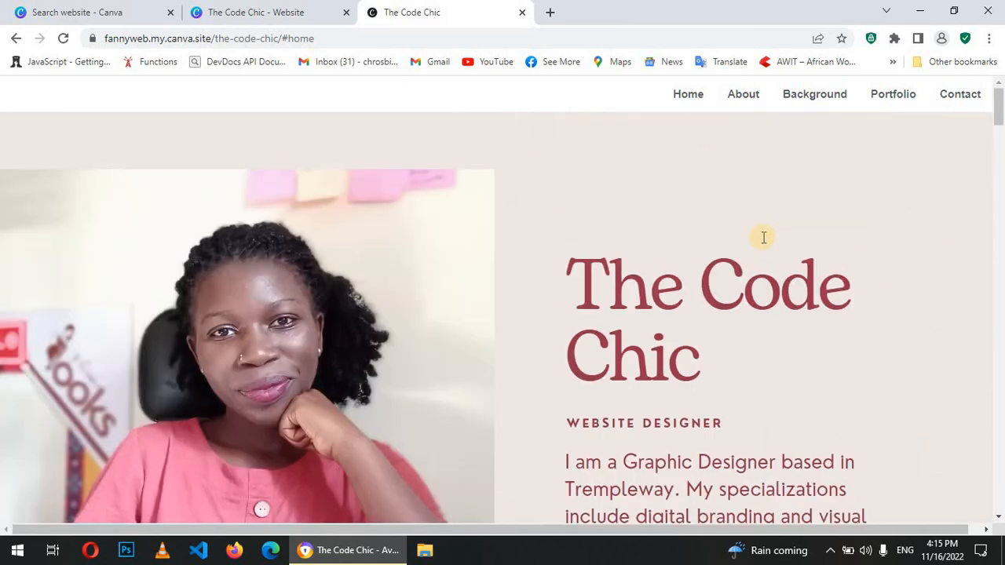
left_click(792, 94)
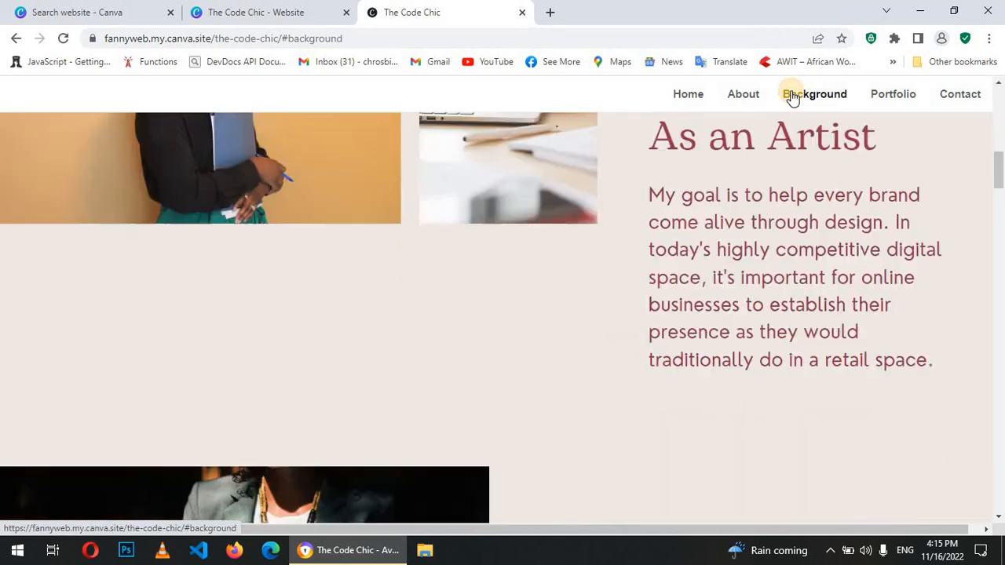